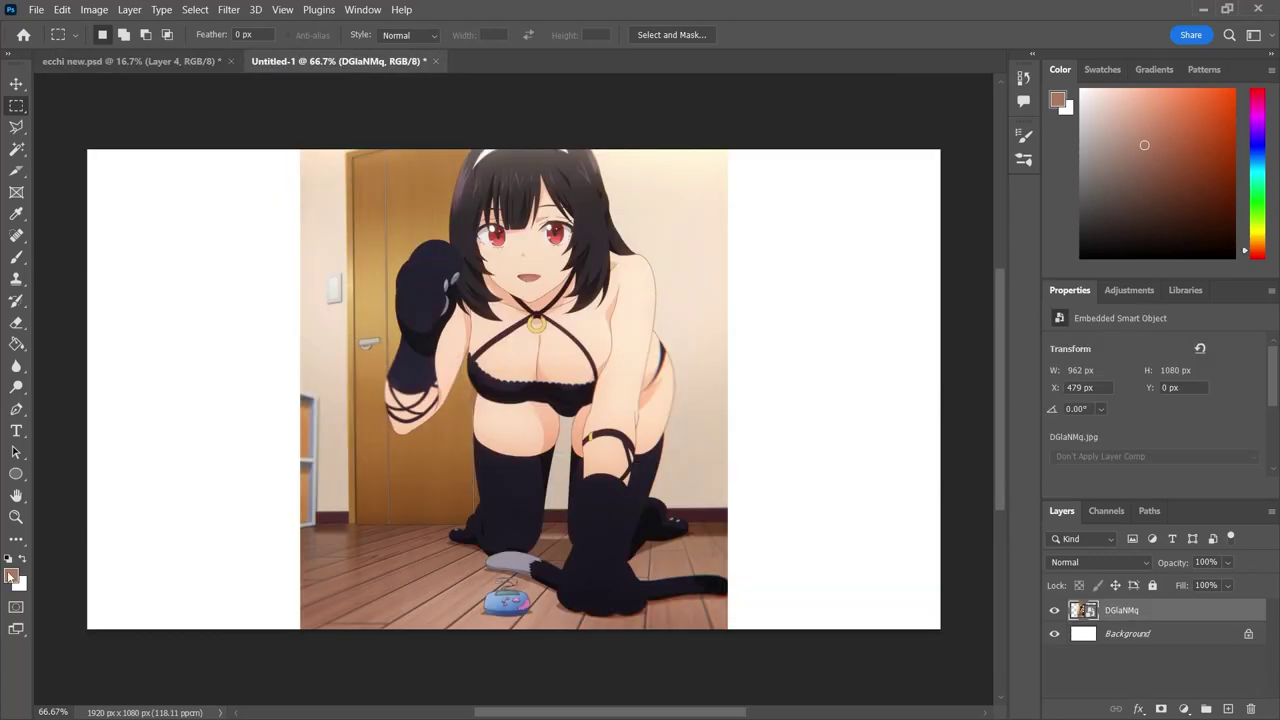
Brush flat peach over the face, neck, chest and both hands.
key("b")
left_click(543, 471, "alt")
key("ctrl+Tab")
left_click_drag(290, 220, 470, 330)
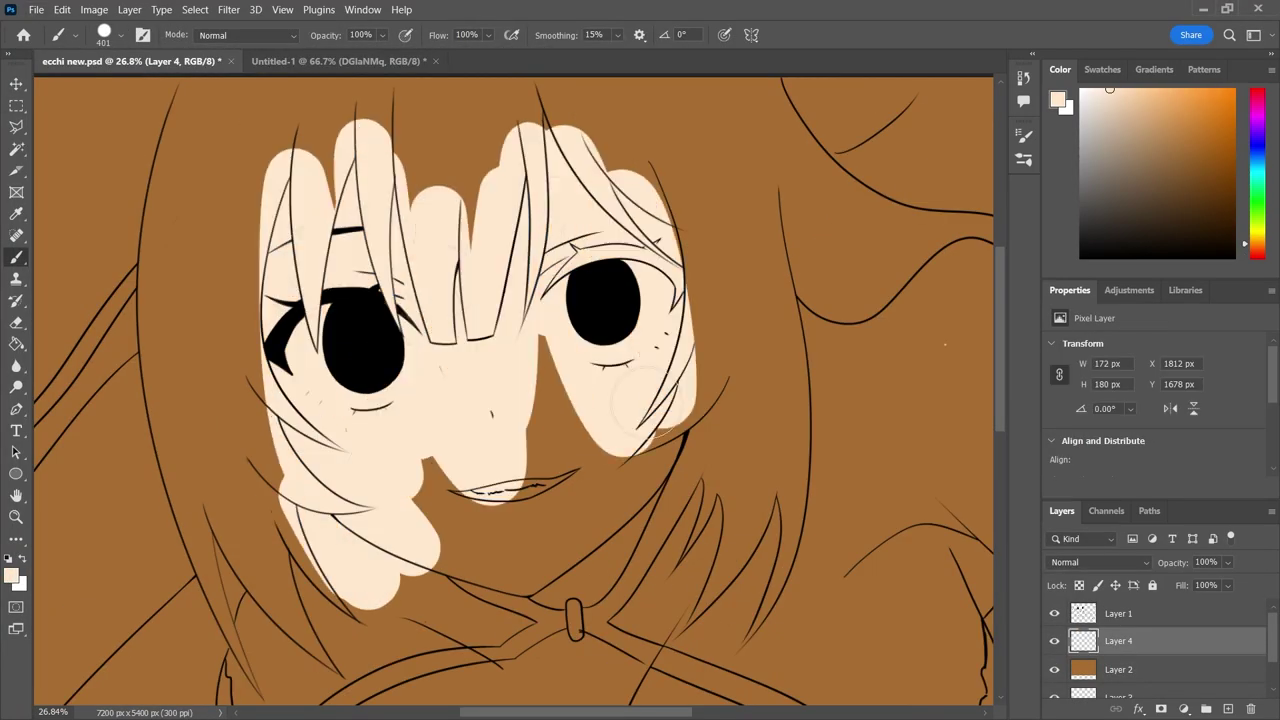
scroll(400, 350, "up", 3)
mouse_move(340, 560)
left_mouse_down()
mouse_move(255, 392)
mouse_move(514, 443)
left_mouse_up()
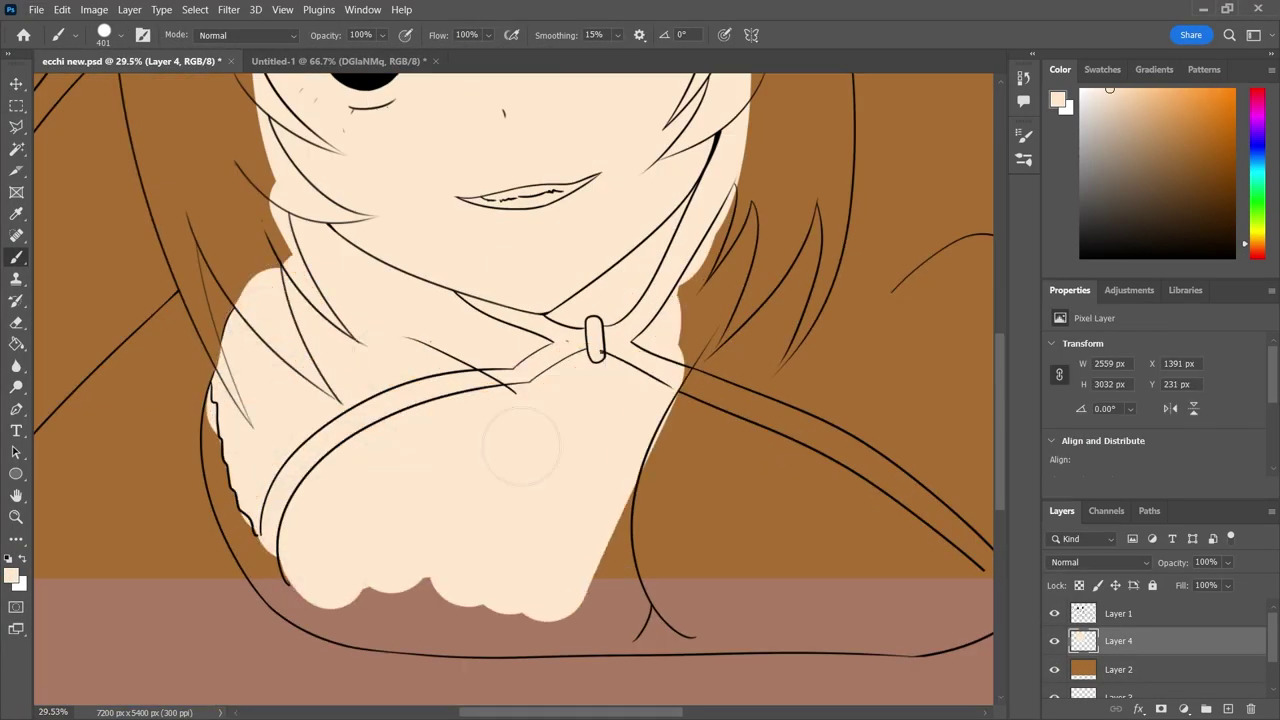
scroll(286, 586, "down", 2)
left_click_drag(286, 586, 535, 323)
scroll(535, 323, "up", 3)
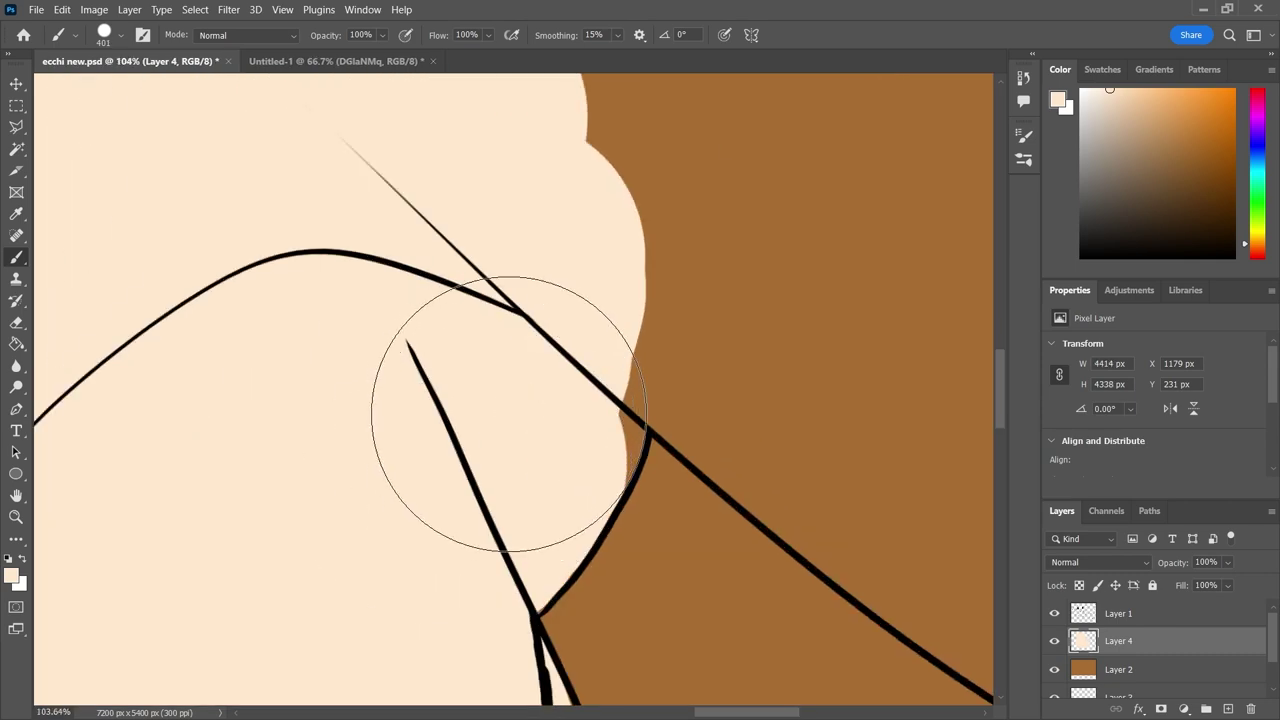
scroll(463, 400, "down", 4)
left_click_drag(500, 490, 540, 580)
mouse_move(450, 390)
left_mouse_down()
mouse_move(425, 440)
mouse_move(545, 290)
left_mouse_up()
Extend the peach along the arm edges, the left arm and the brown area at right.
scroll(545, 290, "up", 3)
mouse_move(285, 376)
left_mouse_down()
mouse_move(400, 486)
mouse_move(477, 502)
mouse_move(549, 557)
mouse_move(600, 630)
left_mouse_up()
scroll(424, 484, "up", 2)
scroll(323, 480, "down", 2)
scroll(144, 473, "down", 2)
scroll(132, 601, "up", 3)
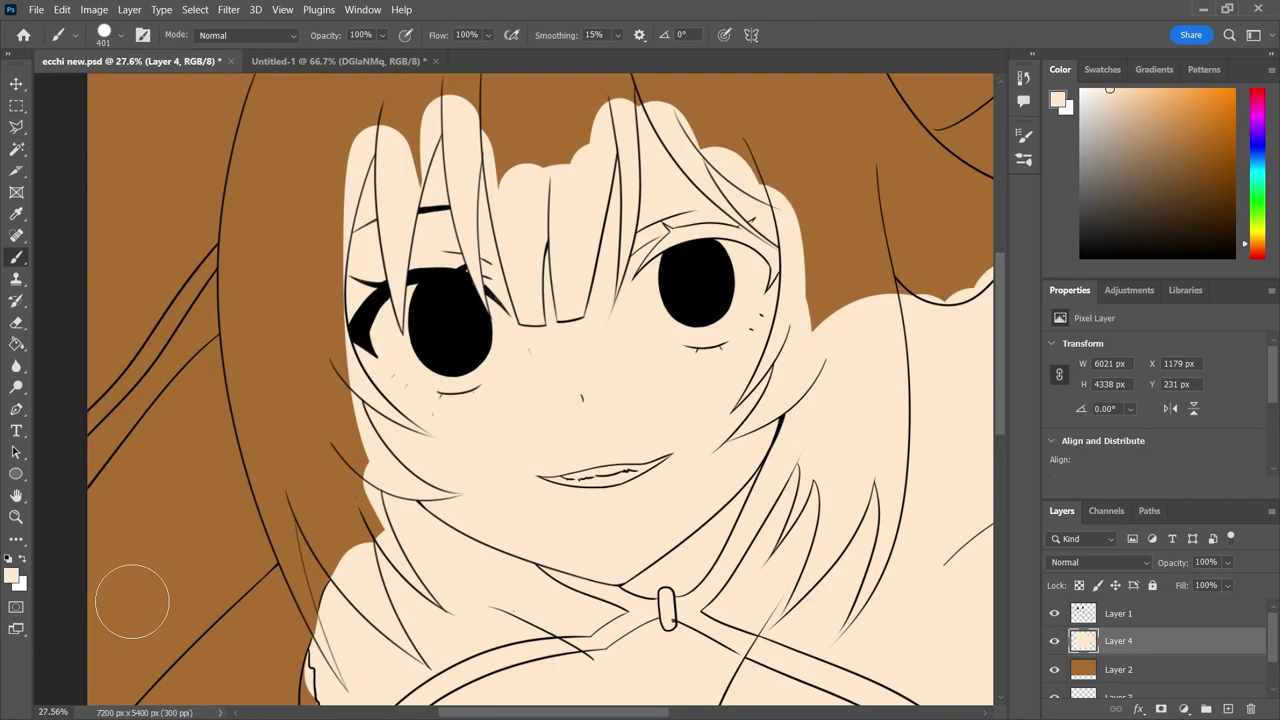
scroll(193, 480, "down", 2)
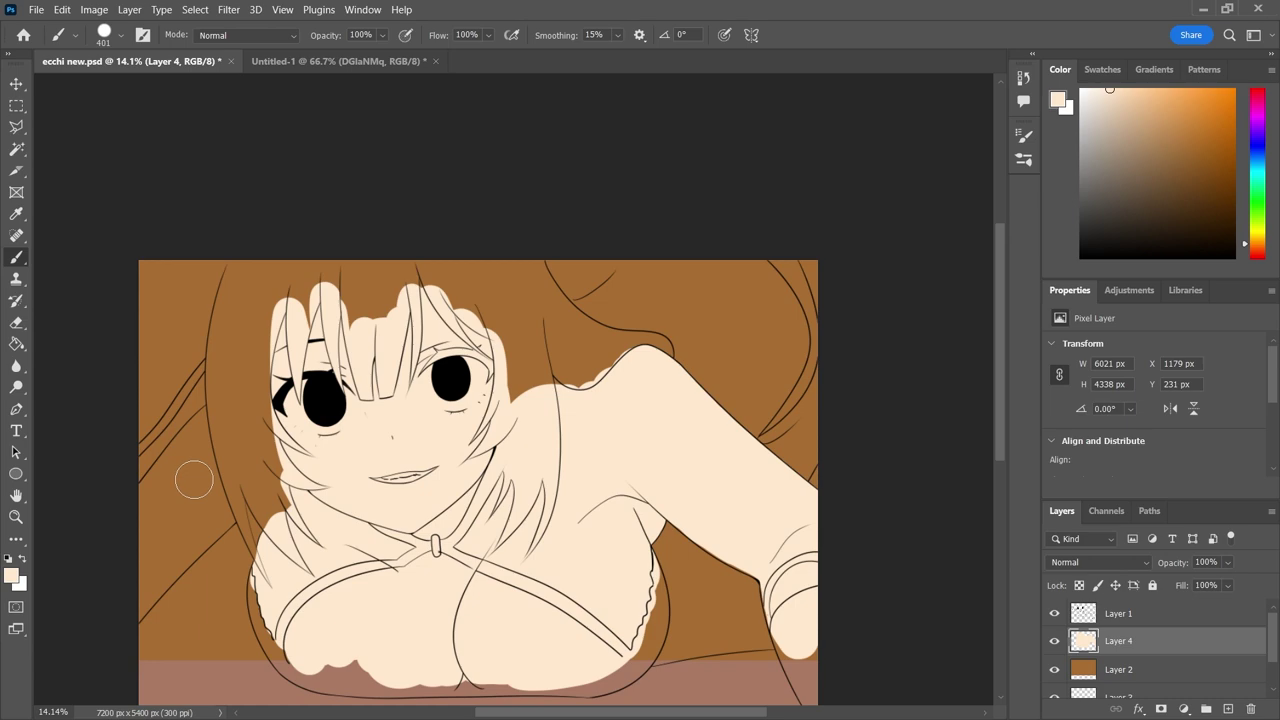
scroll(319, 682, "up", 3)
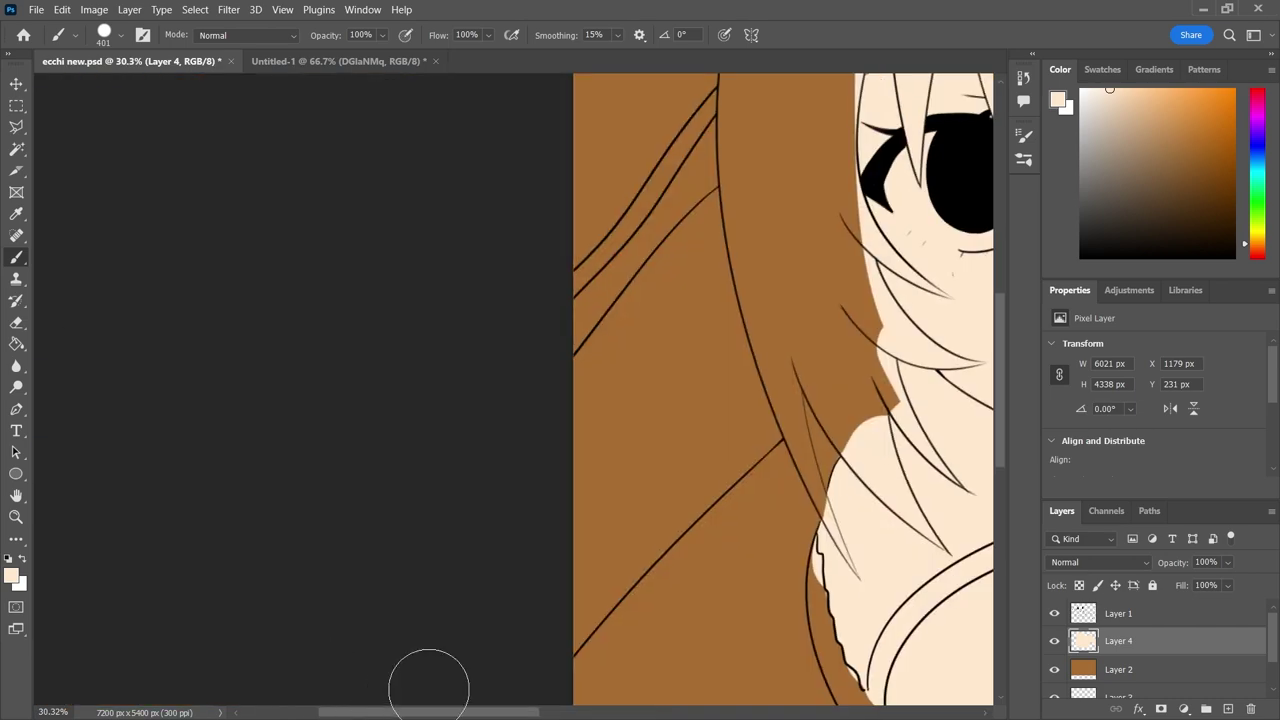
mouse_move(600, 450)
left_mouse_down()
mouse_move(770, 210)
mouse_move(680, 329)
mouse_move(640, 480)
mouse_move(738, 410)
left_mouse_up()
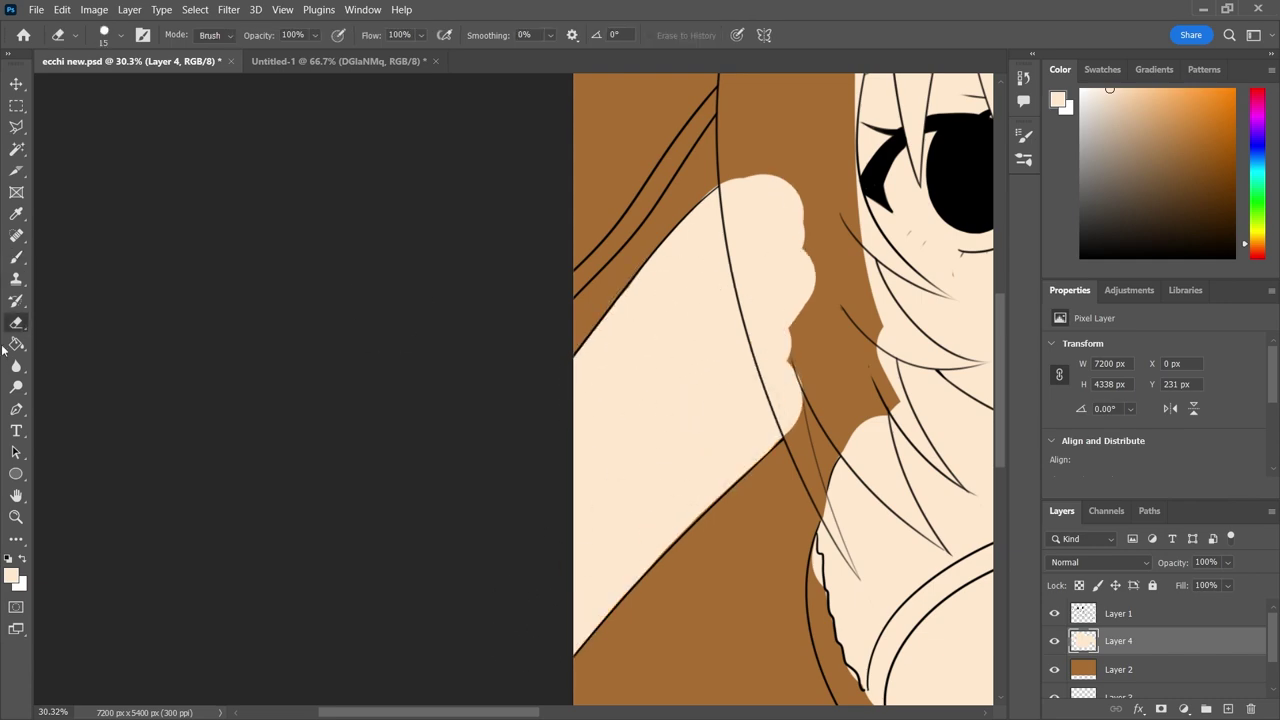
scroll(360, 337, "up", 5)
scroll(360, 337, "down", 8)
scroll(774, 192, "up", 3)
left_click_drag(774, 192, 800, 560)
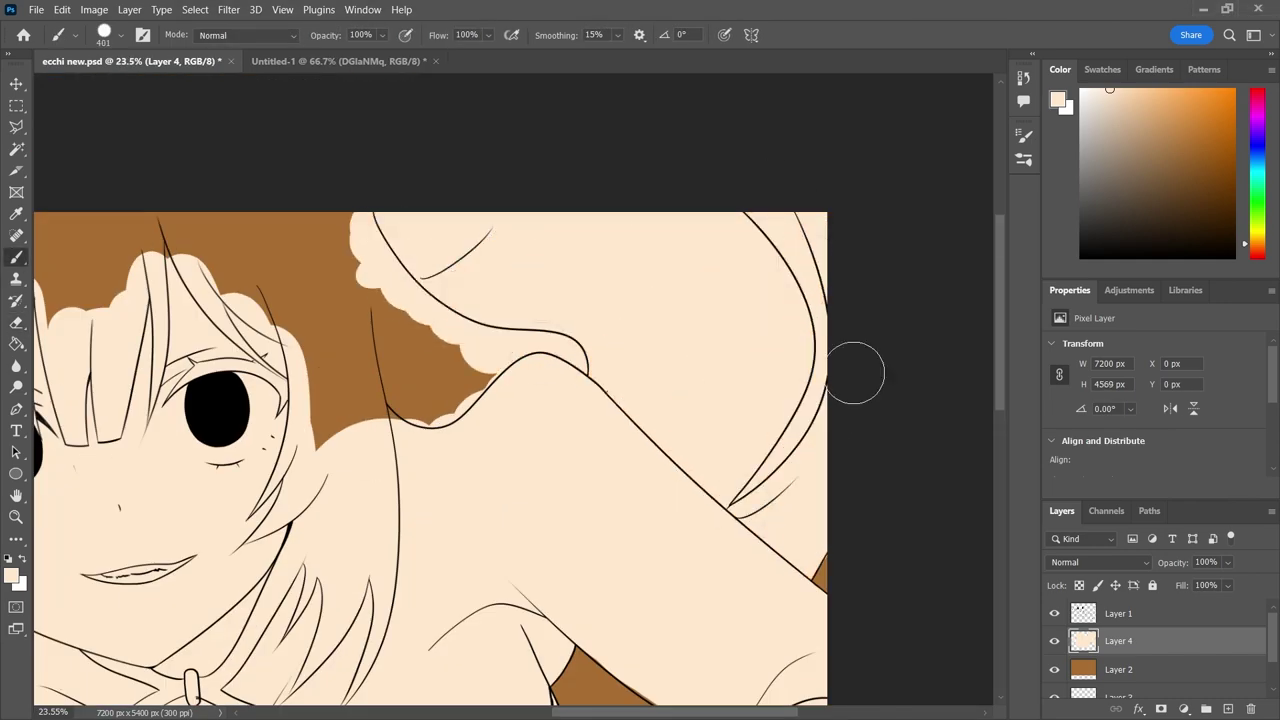
key("e")
scroll(336, 480, "up", 5)
scroll(336, 480, "down", 8)
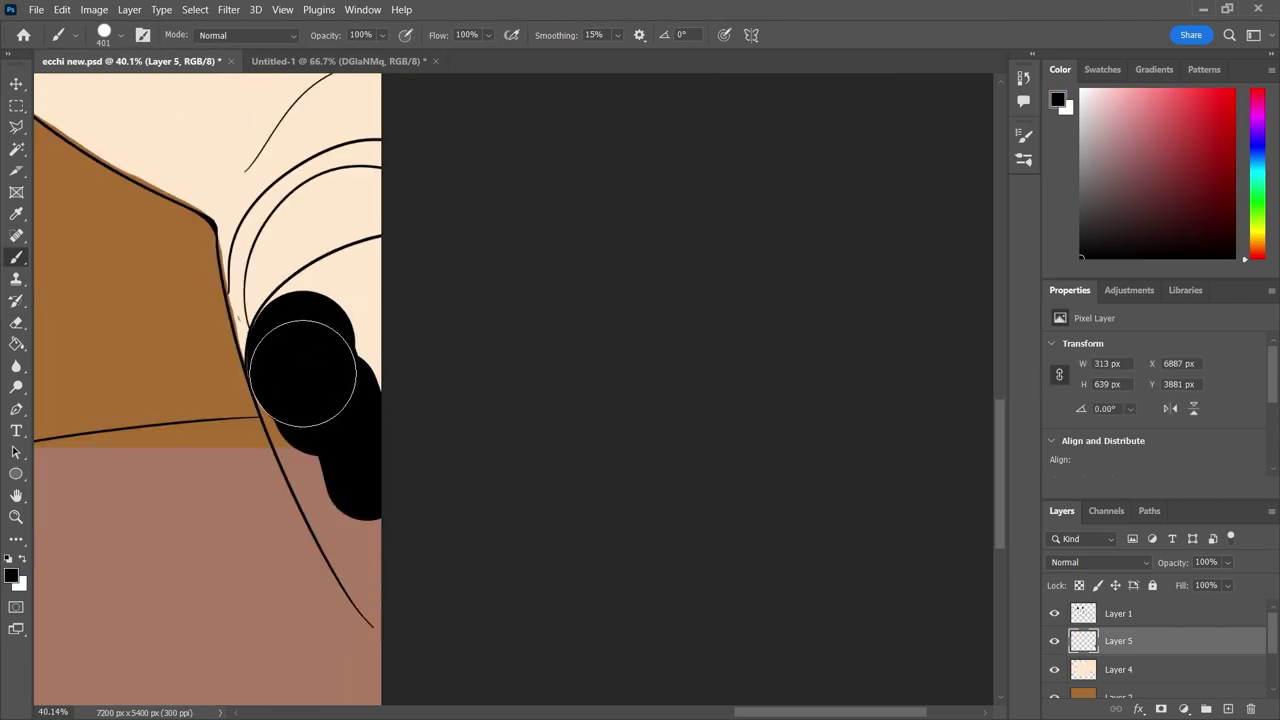
Brush solid black over the stocking, its curved band and down the bra's left edge.
mouse_move(303, 373)
left_mouse_down()
mouse_move(434, 623)
mouse_move(366, 343)
mouse_move(371, 309)
mouse_move(349, 318)
left_mouse_up()
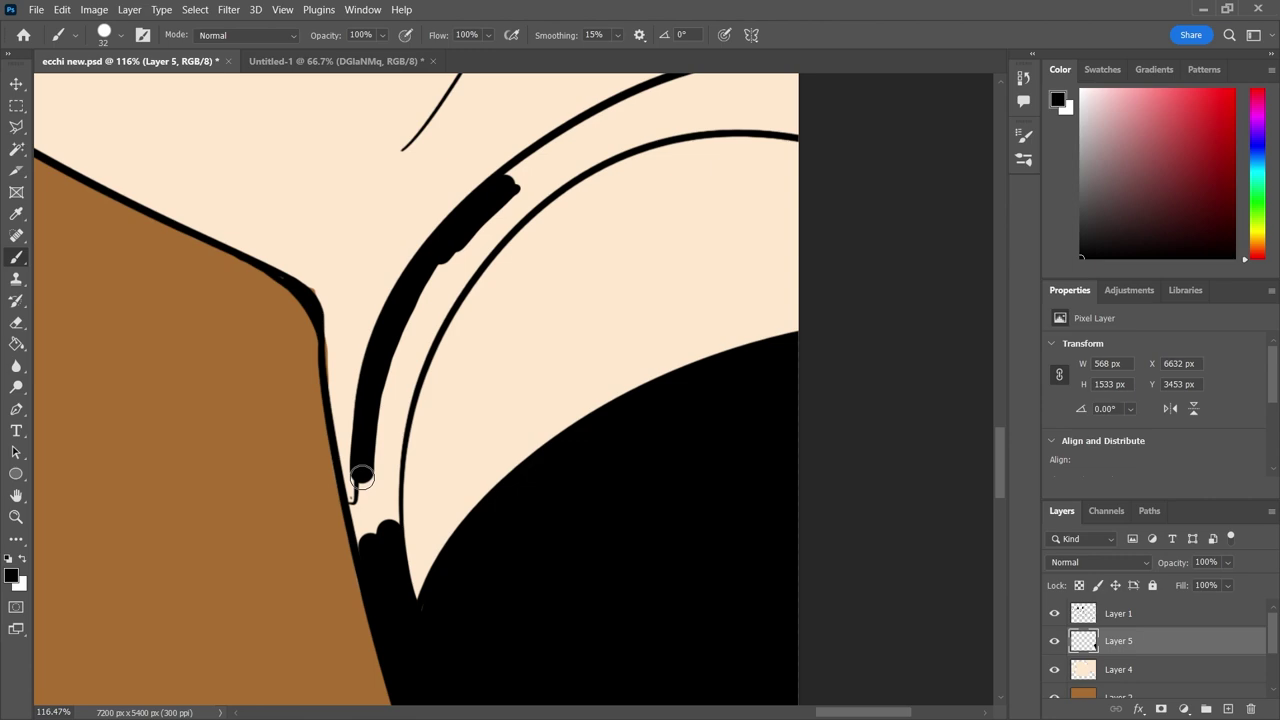
left_click_drag(363, 471, 420, 351)
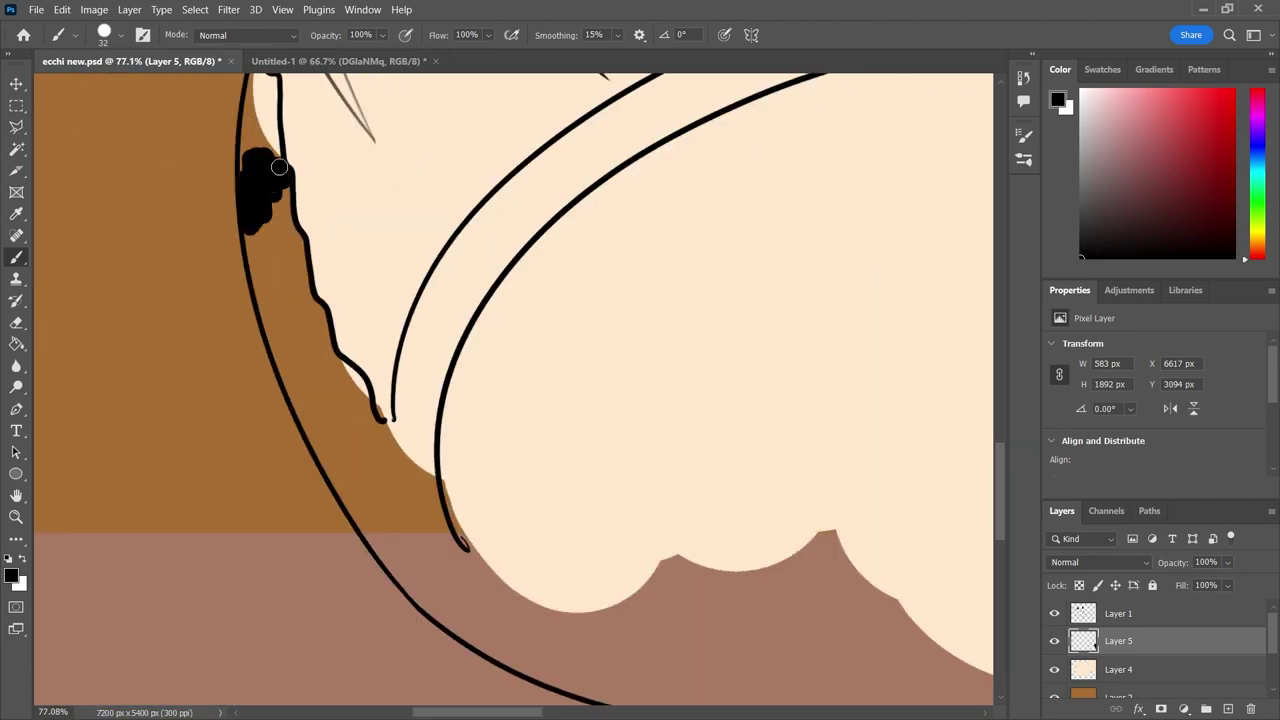
mouse_move(279, 166)
left_mouse_down()
mouse_move(380, 440)
mouse_move(391, 560)
mouse_move(337, 420)
left_mouse_up()
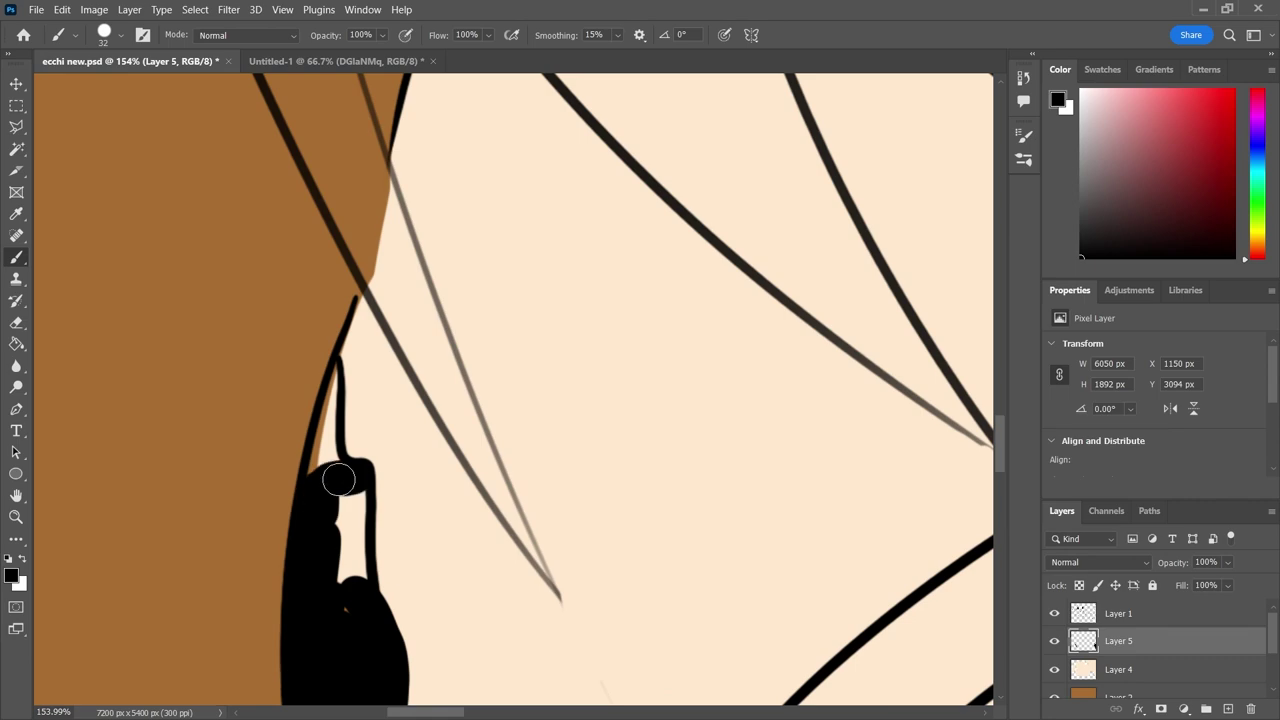
left_click_drag(338, 480, 333, 375)
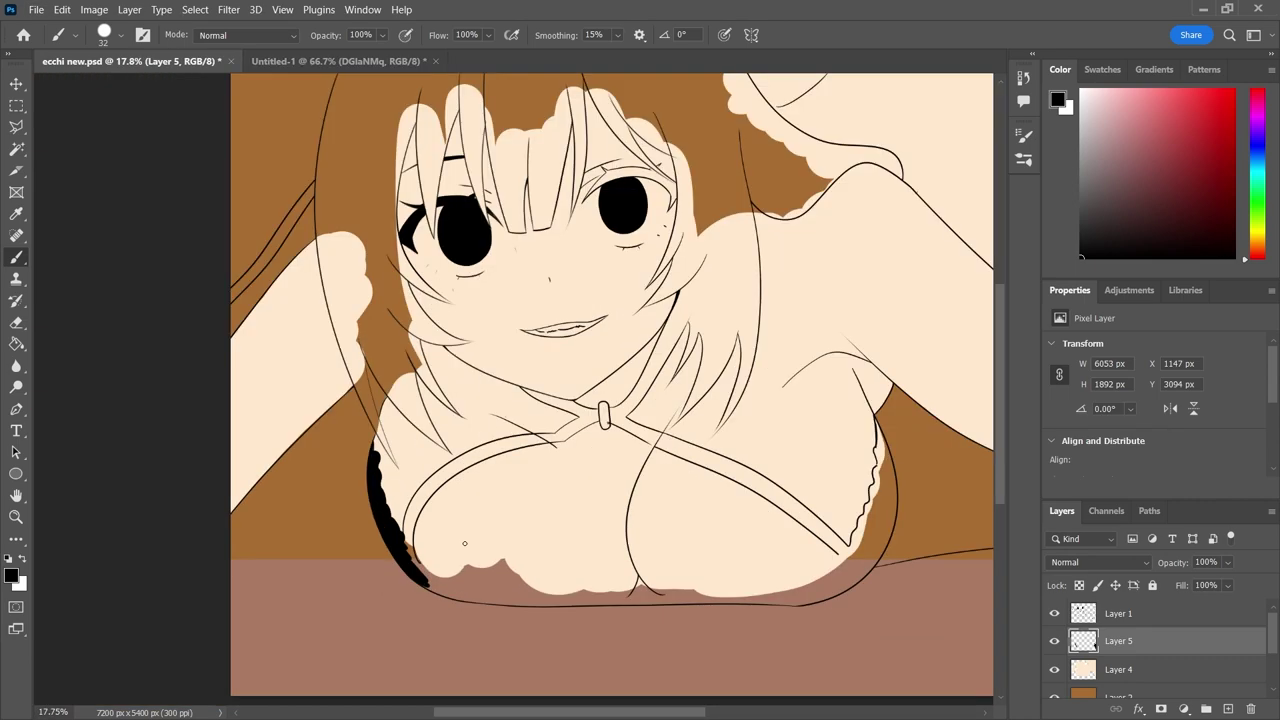
Paint a black band along the bra's bottom outline and left cup curve.
scroll(464, 543, "up", 5)
mouse_move(348, 537)
left_mouse_down()
mouse_move(585, 600)
mouse_move(860, 590)
left_mouse_up()
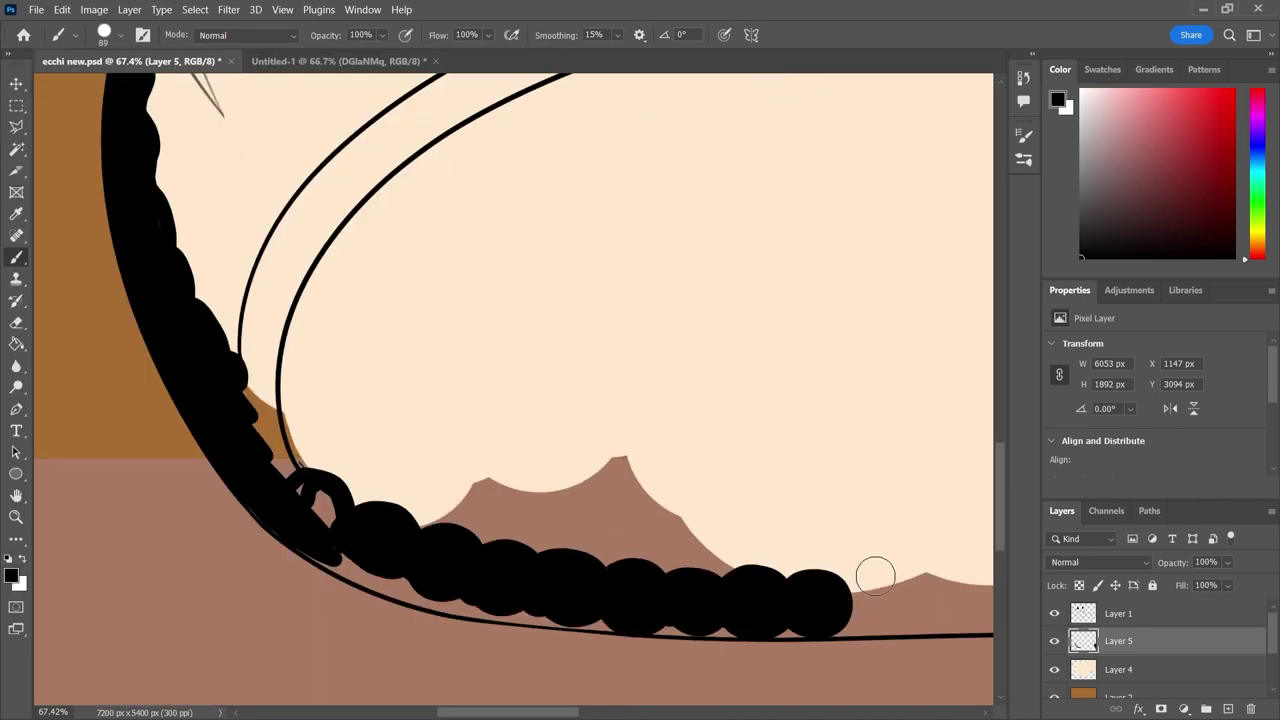
scroll(874, 574, "up", 2)
left_click_drag(302, 580, 866, 585)
scroll(467, 521, "down", 3)
left_click_drag(516, 600, 758, 530)
scroll(640, 400, "down", 3)
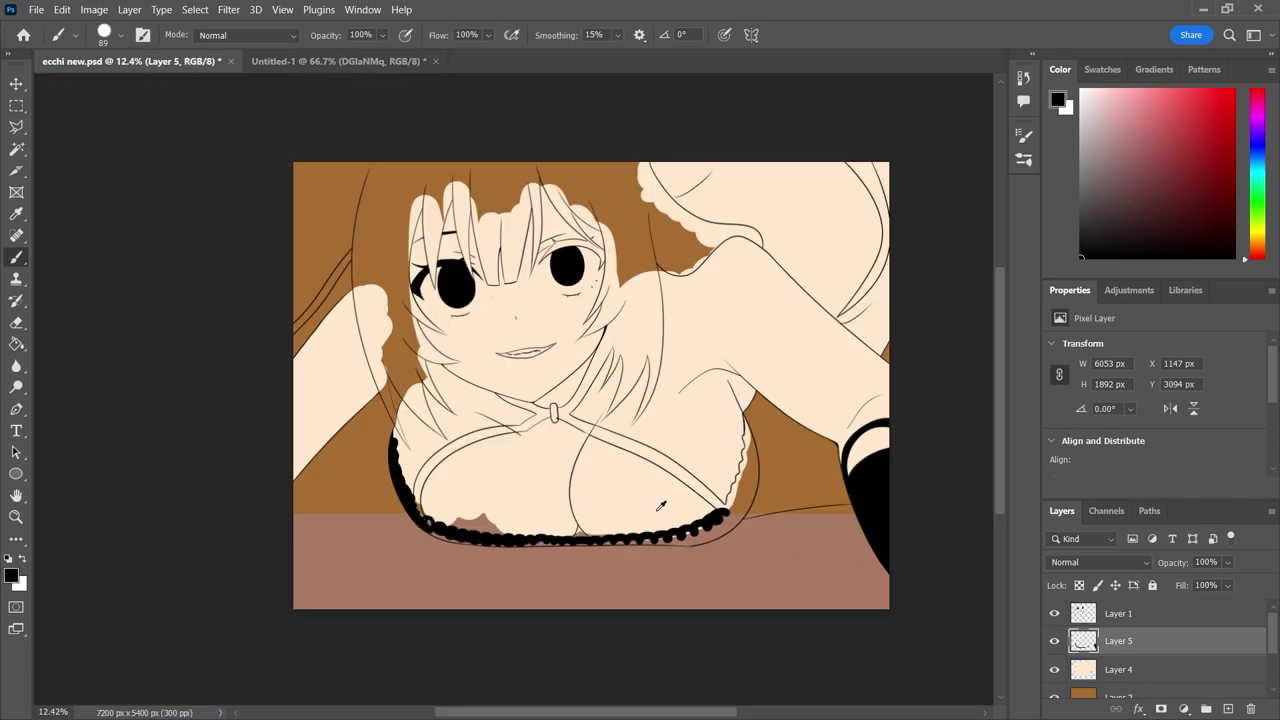
scroll(343, 371, "up", 5)
left_click_drag(343, 371, 490, 600)
scroll(361, 566, "down", 4)
scroll(361, 566, "up", 3)
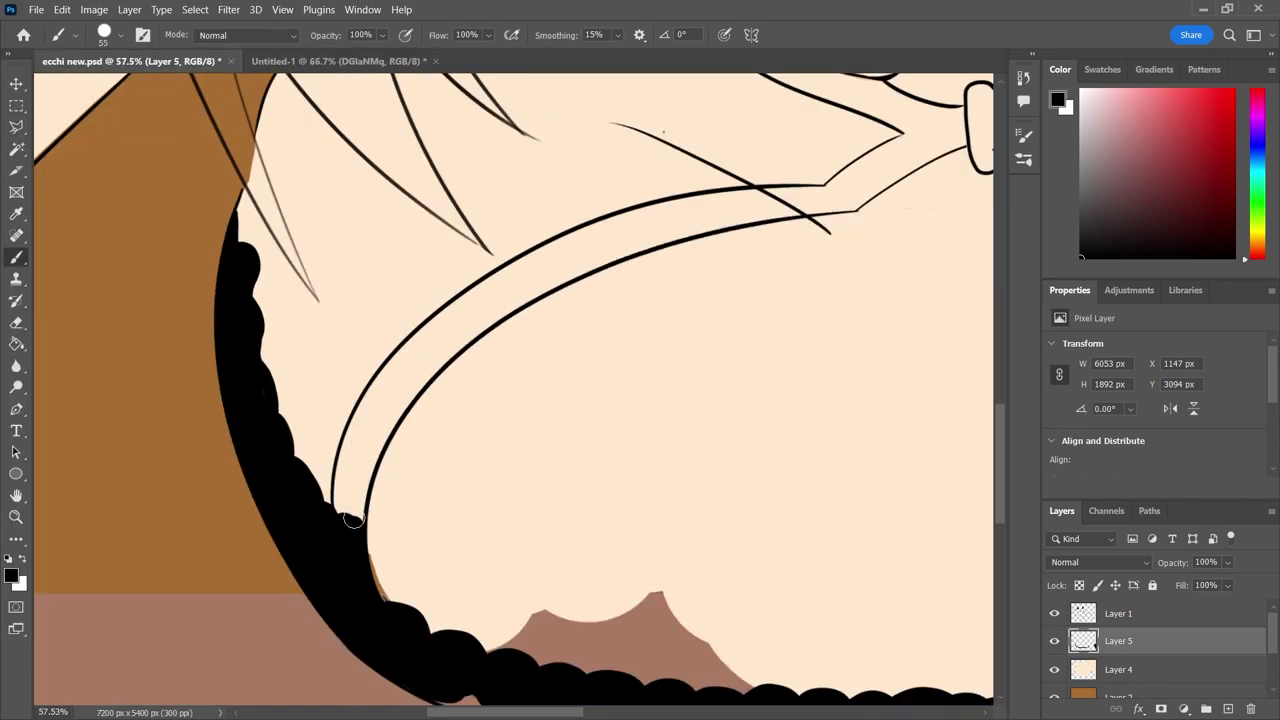
Trace and thicken the curved strap in black up to its upper end, trimming with the eraser.
left_click_drag(843, 200, 343, 514)
scroll(343, 514, "up", 2)
mouse_move(140, 635)
left_mouse_down()
mouse_move(431, 357)
mouse_move(790, 312)
left_mouse_up()
scroll(397, 329, "up", 2)
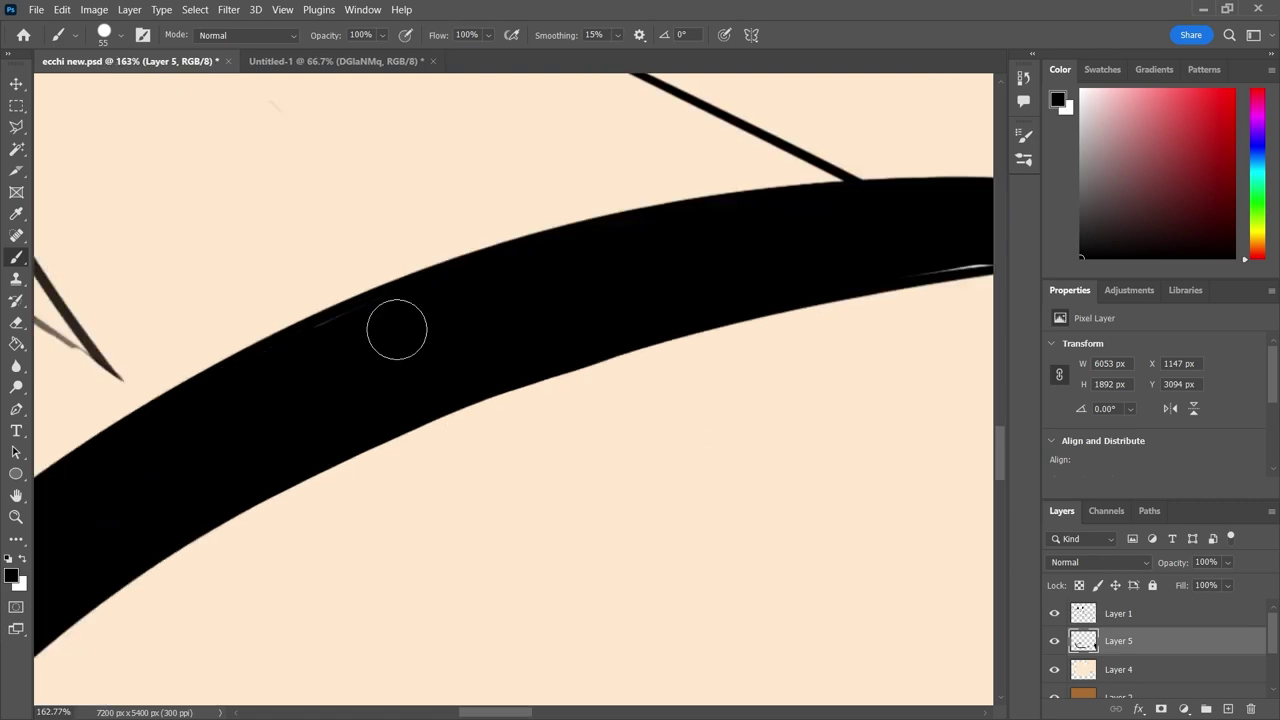
scroll(323, 543, "up", 2)
mouse_move(323, 543)
left_mouse_down()
mouse_move(517, 407)
mouse_move(800, 280)
left_mouse_up()
scroll(408, 420, "down", 3)
key("e")
scroll(408, 440, "up", 3)
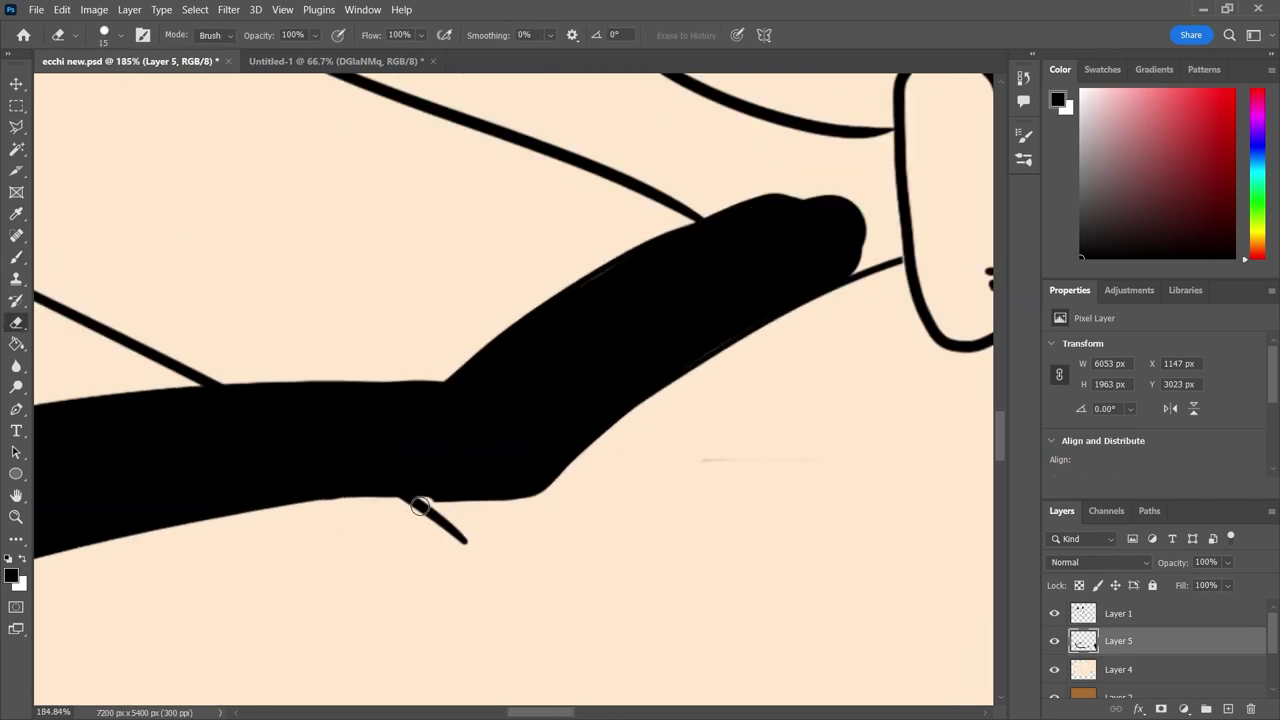
scroll(298, 503, "up", 2)
scroll(610, 345, "down", 12)
key("b")
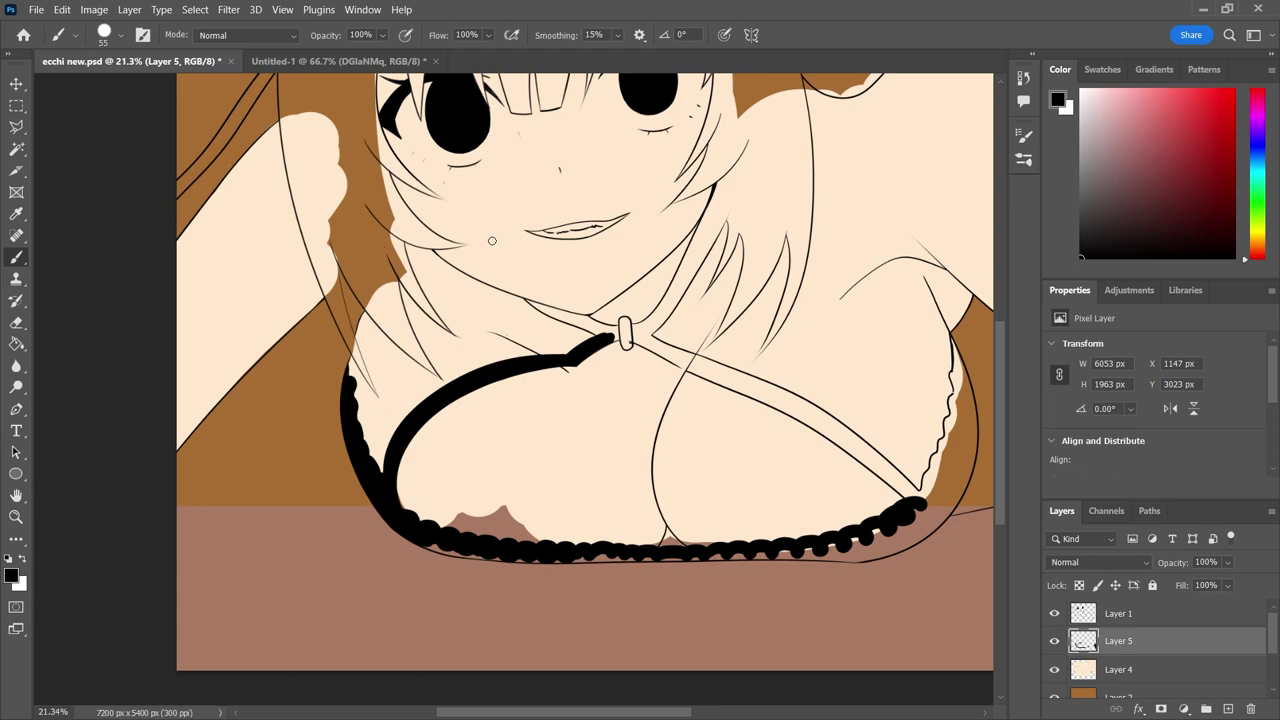
scroll(940, 450, "up", 5)
Fill the right and lower lace edges and the line junctions with black.
mouse_move(505, 615)
left_mouse_down()
mouse_move(600, 300)
mouse_move(614, 157)
mouse_move(594, 562)
mouse_move(649, 449)
left_mouse_up()
scroll(649, 449, "up", 2)
left_click_drag(563, 371, 594, 680)
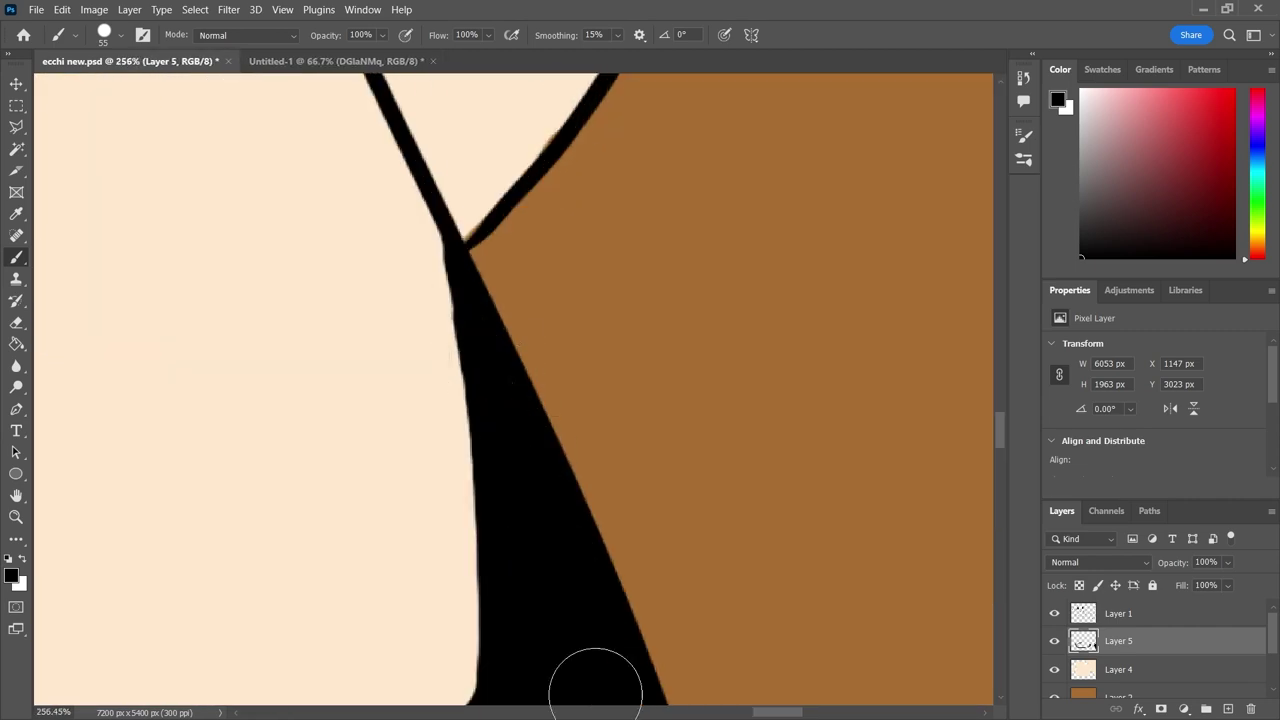
scroll(517, 544, "down", 1)
scroll(517, 544, "down", 1)
mouse_move(300, 600)
left_mouse_down()
mouse_move(357, 551)
mouse_move(466, 594)
mouse_move(803, 362)
left_mouse_up()
scroll(803, 362, "down", 7)
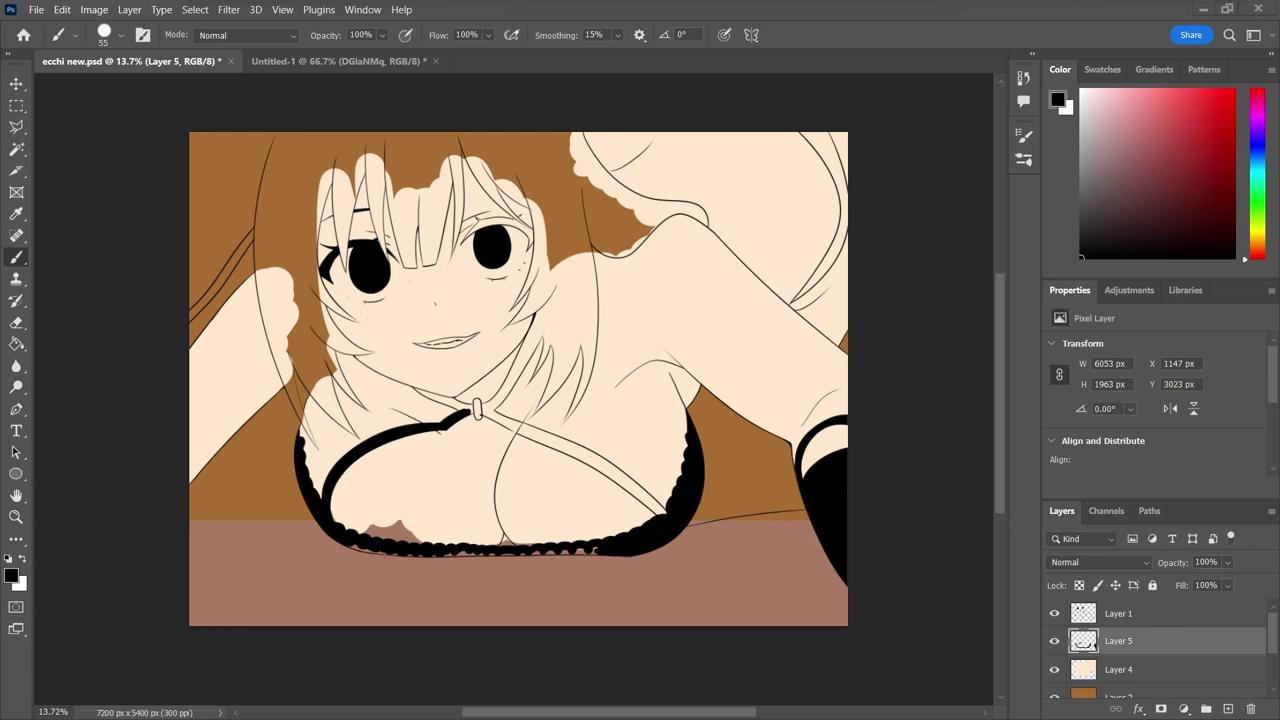
scroll(371, 552, "up", 7)
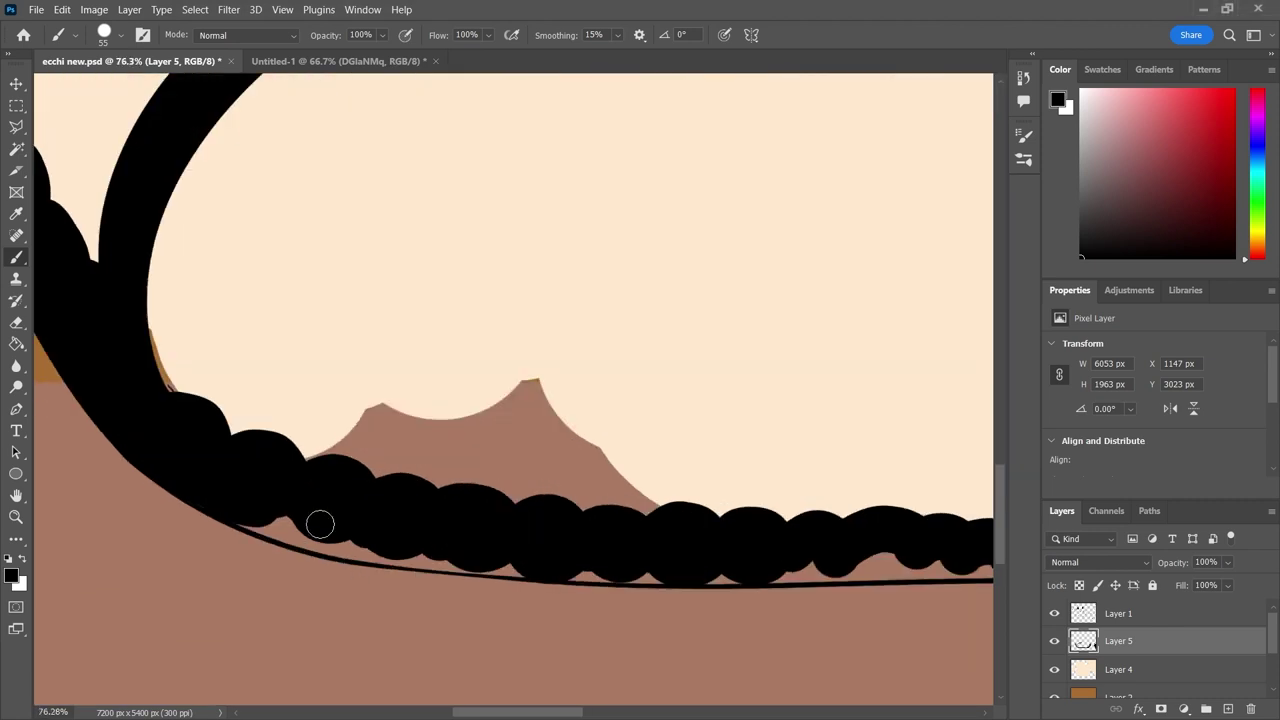
scroll(820, 567, "right", 5)
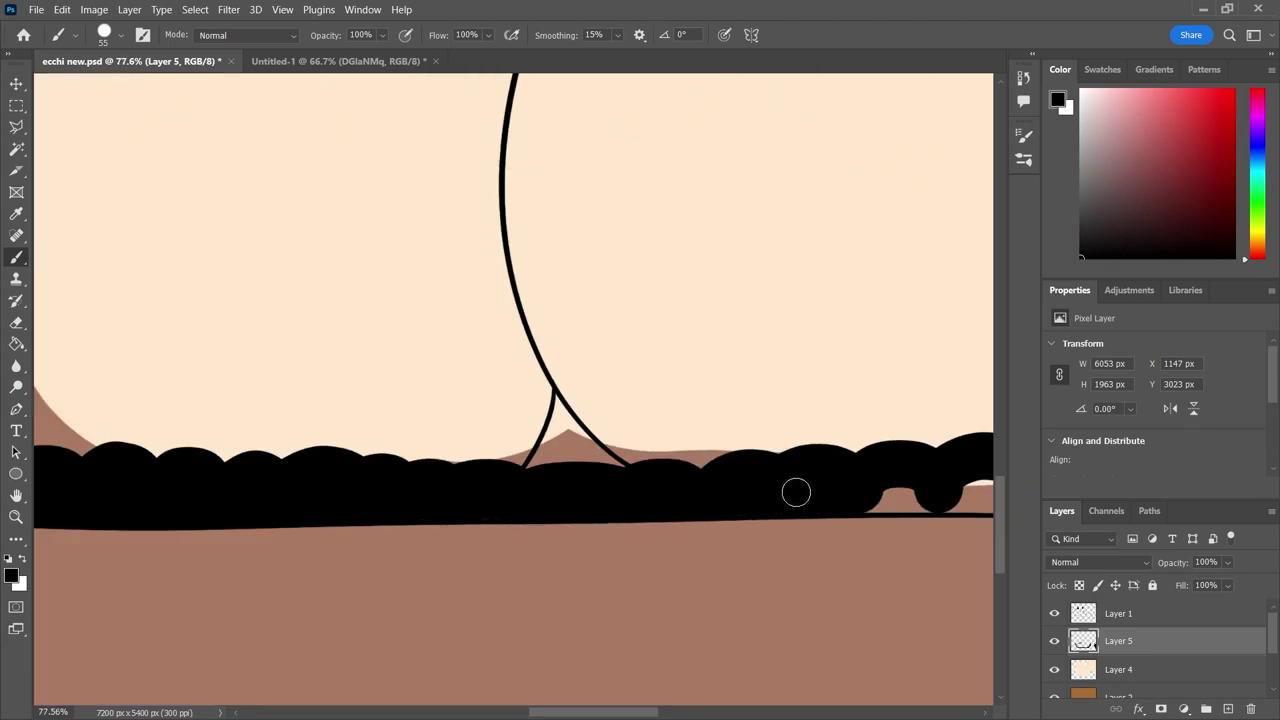
scroll(796, 492, "left", 5)
scroll(526, 514, "down", 10)
scroll(400, 300, "up", 15)
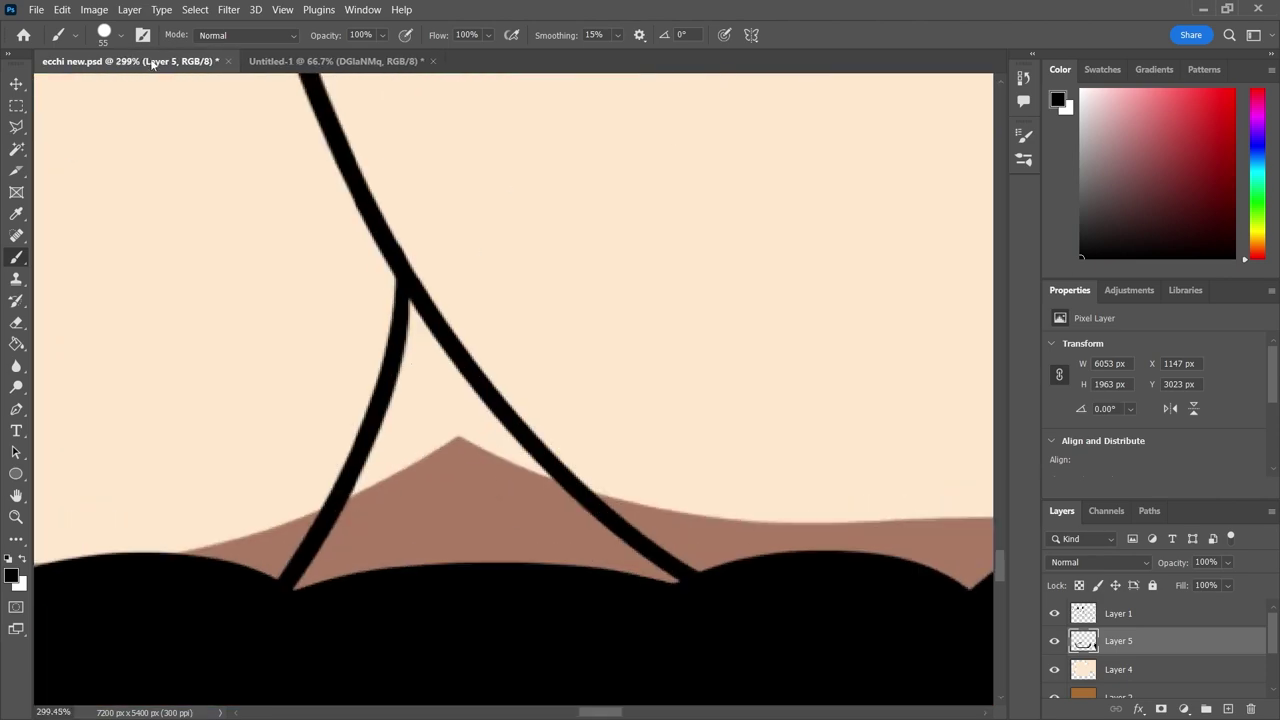
left_click_drag(400, 360, 491, 517)
scroll(491, 517, "down", 10)
Enlarge the black brush and paint a thick strap down from the centre ring.
key("alt+bracketleft")
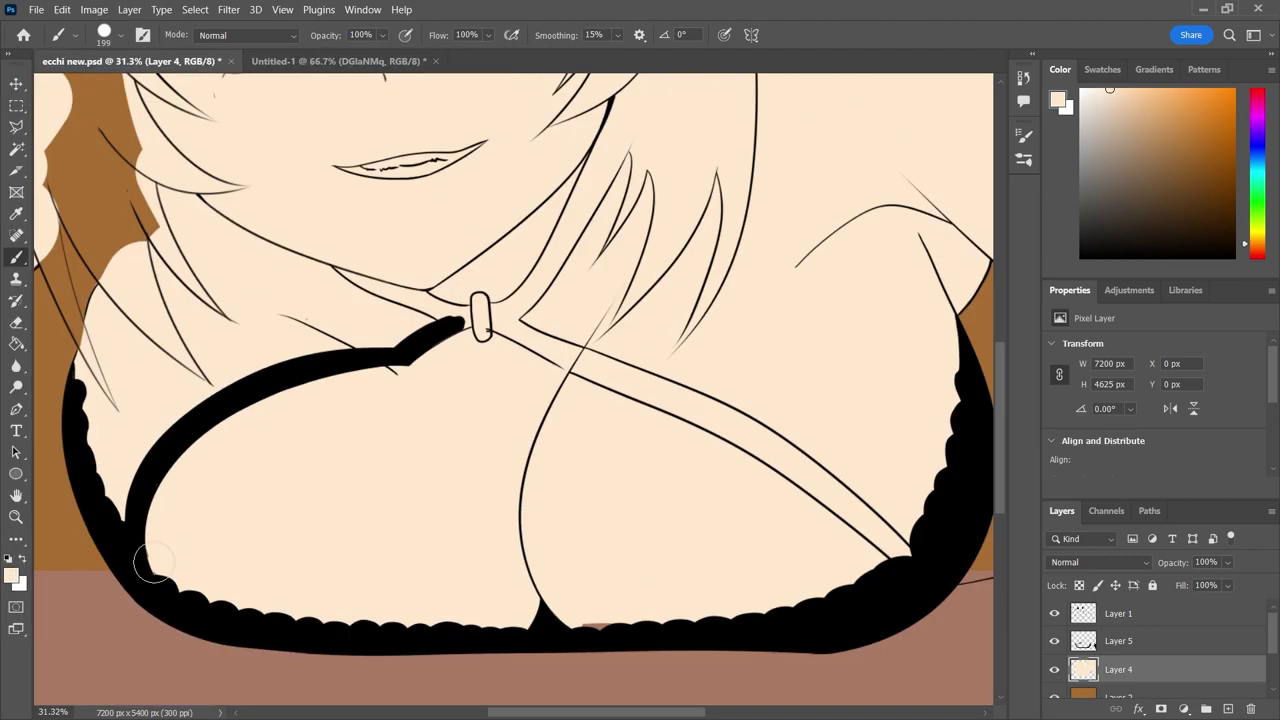
scroll(430, 291, "down", 5)
left_click(120, 35)
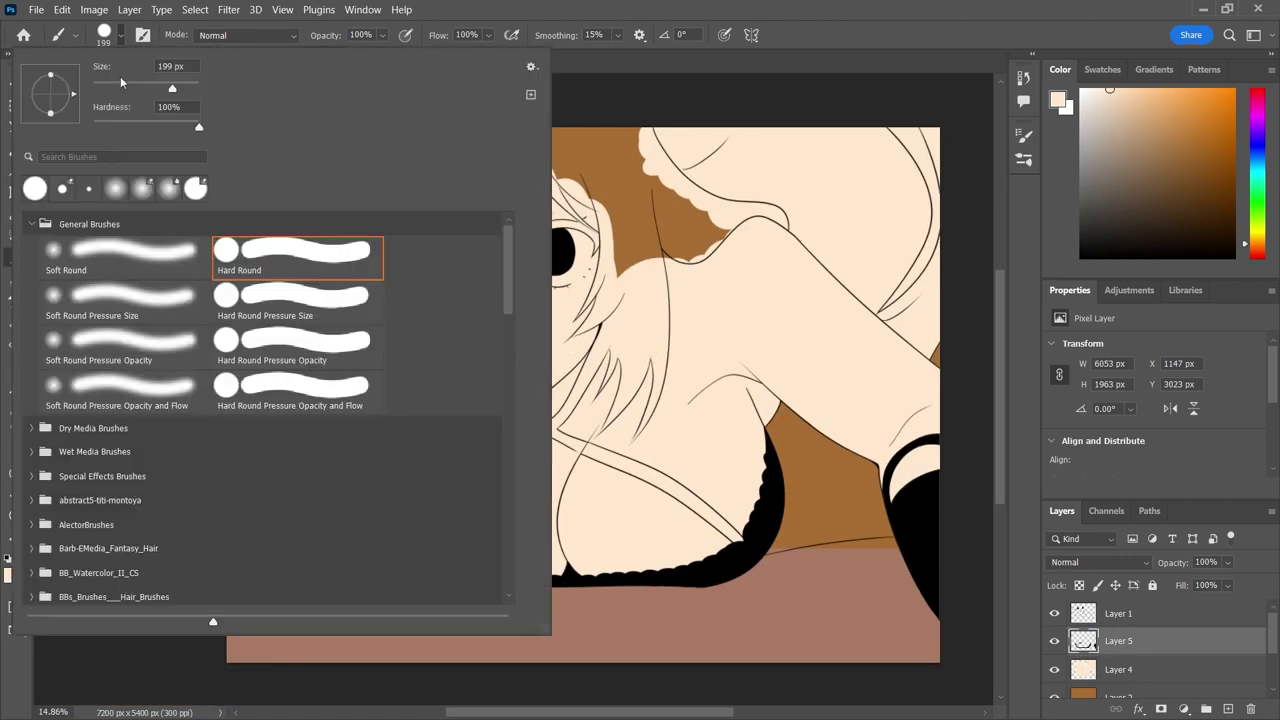
key("alt+bracketright")
key("d")
scroll(717, 502, "up", 8)
left_click_drag(110, 290, 678, 561)
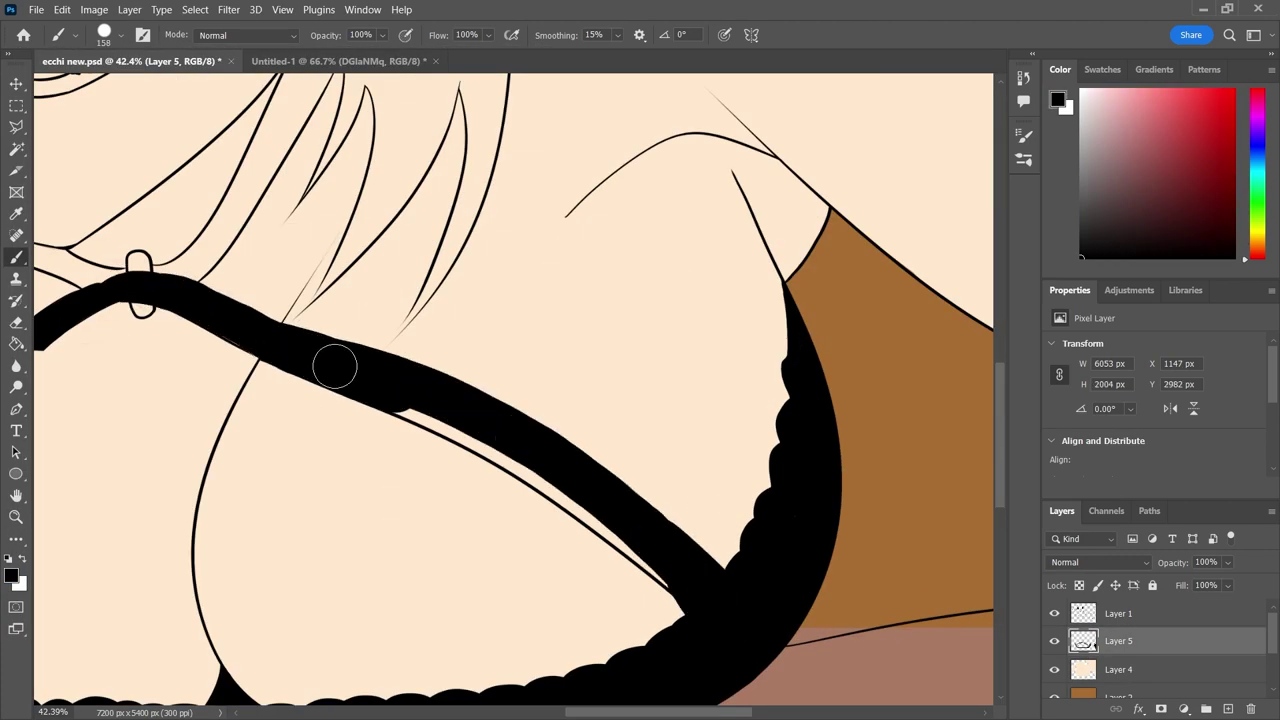
key("e")
left_click(104, 35)
left_click(469, 502)
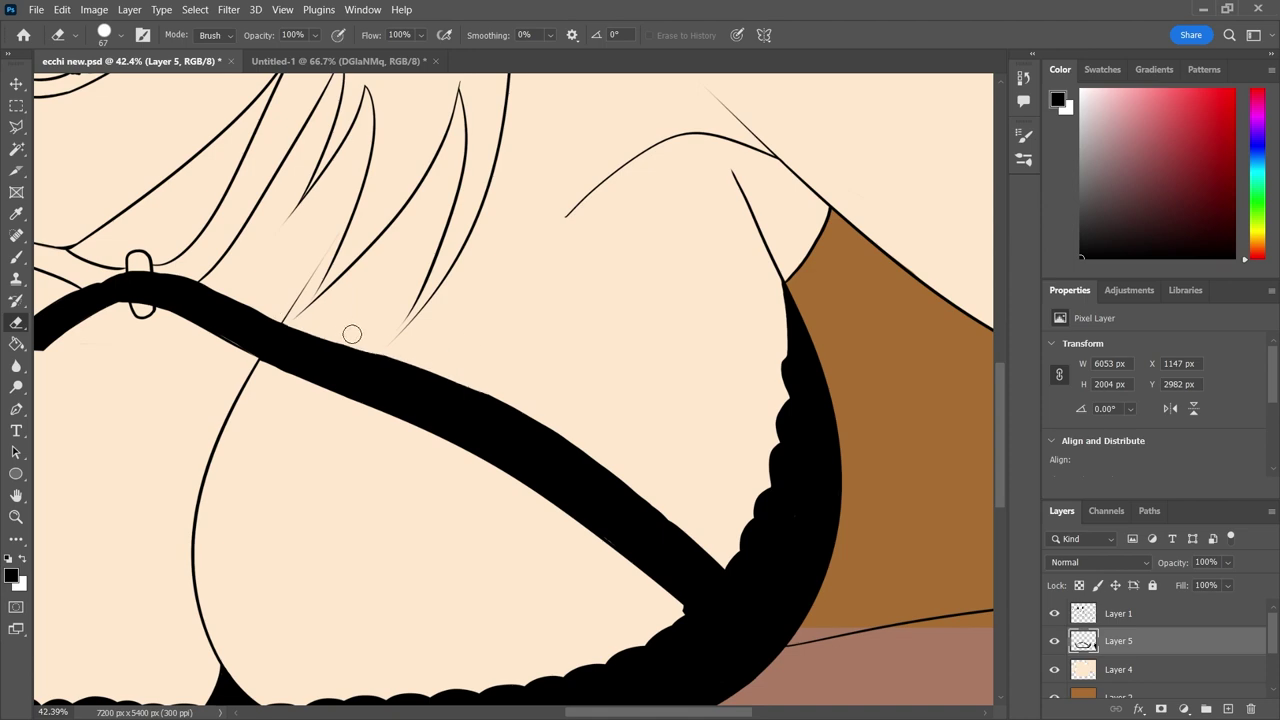
scroll(392, 357, "up", 3)
left_click(104, 35)
key("Escape")
scroll(631, 417, "up", 3)
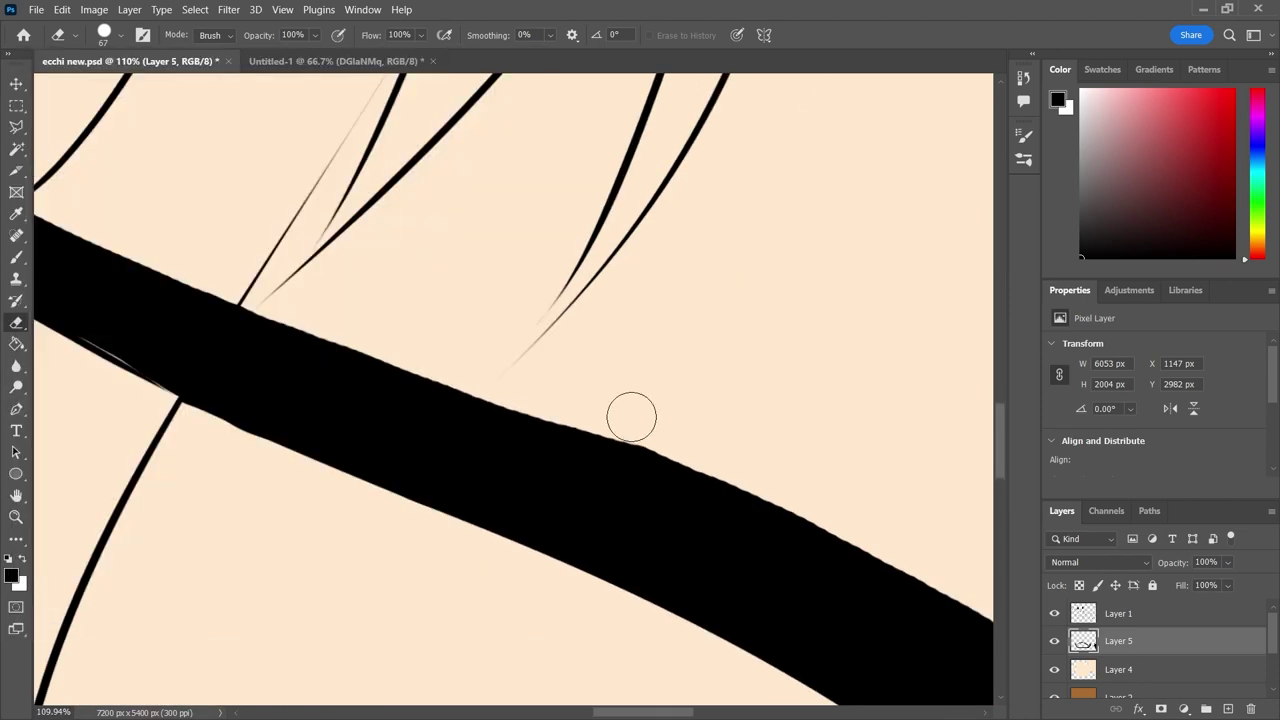
scroll(649, 429, "down", 6)
scroll(784, 458, "up", 3)
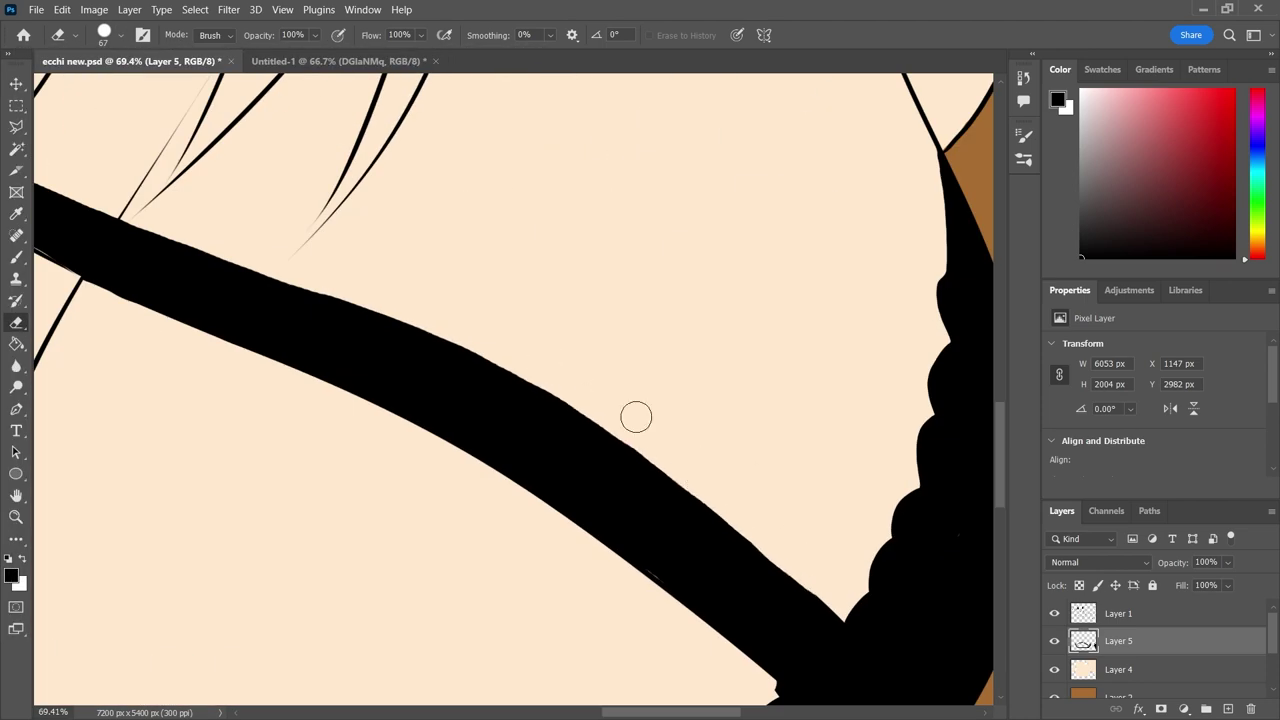
scroll(601, 417, "down", 8)
Thicken the strap toward the shoulder in black, undoing and redrawing a stray stroke.
key("b")
scroll(600, 500, "up", 10)
left_click_drag(686, 600, 614, 514)
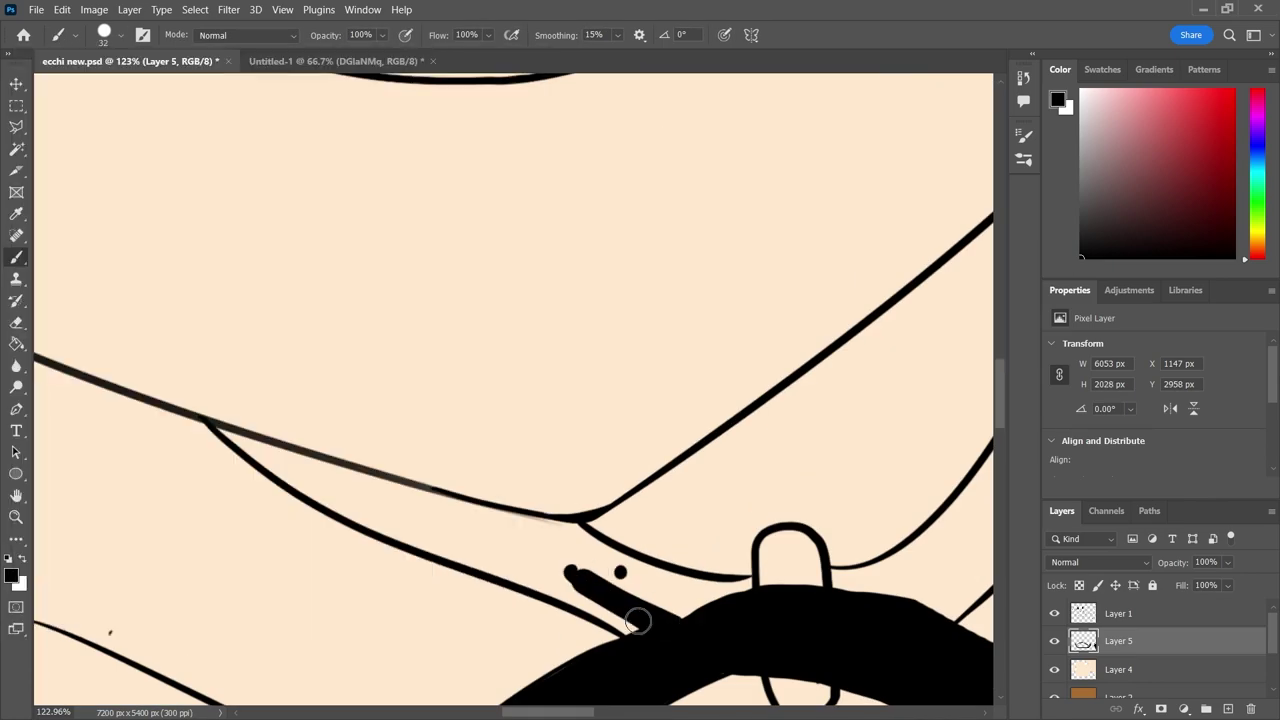
left_click_drag(260, 460, 410, 520)
scroll(714, 428, "down", 1)
scroll(714, 428, "down", 2)
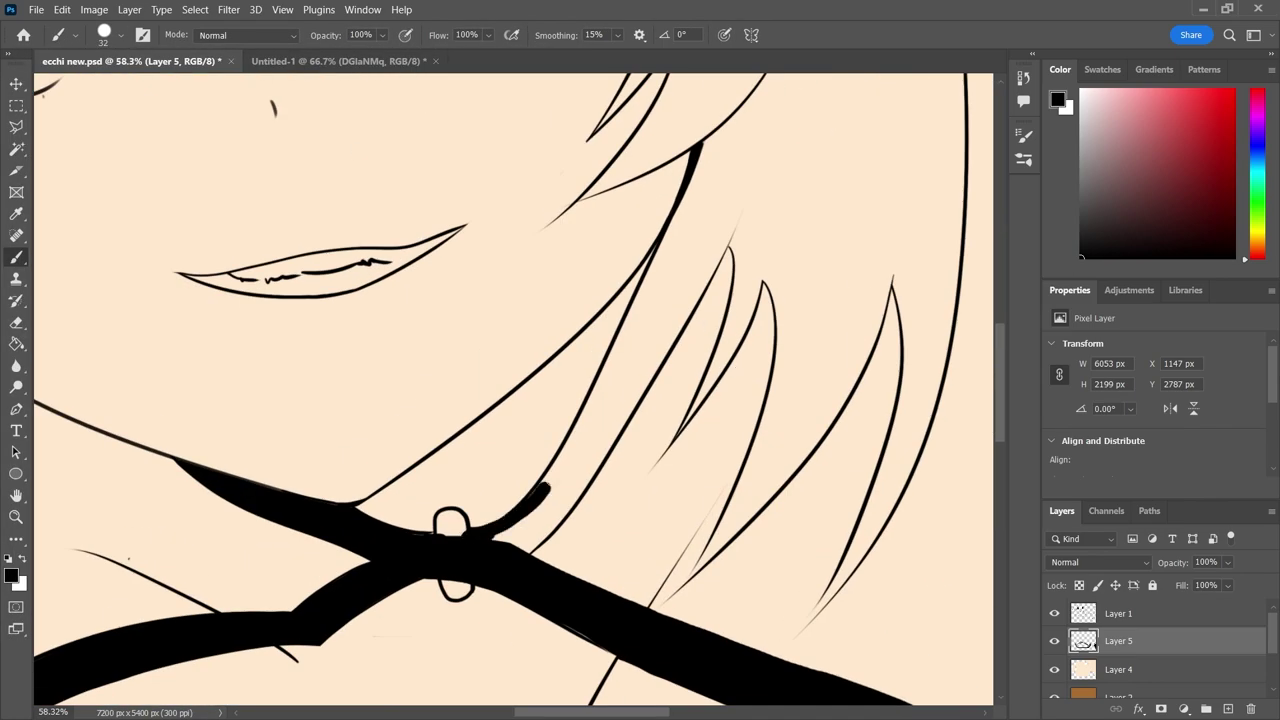
left_click_drag(700, 150, 560, 480)
key("ctrl+z")
left_click_drag(650, 260, 580, 410)
left_click_drag(580, 480, 676, 231)
Change the brush size (entering 8, then 97) and return to Layer 5.
scroll(676, 231, "down", 5)
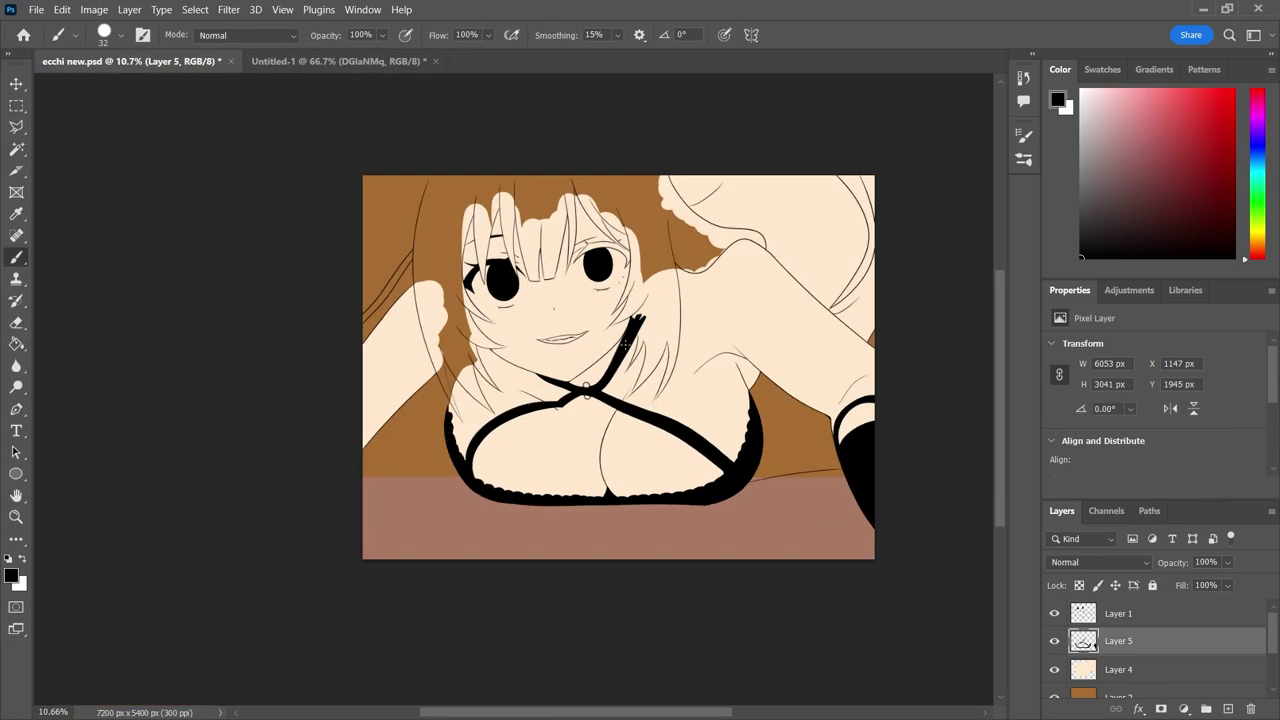
left_click(1118, 613)
right_click(197, 141)
type("8")
key("Return")
scroll(578, 464, "up", 6)
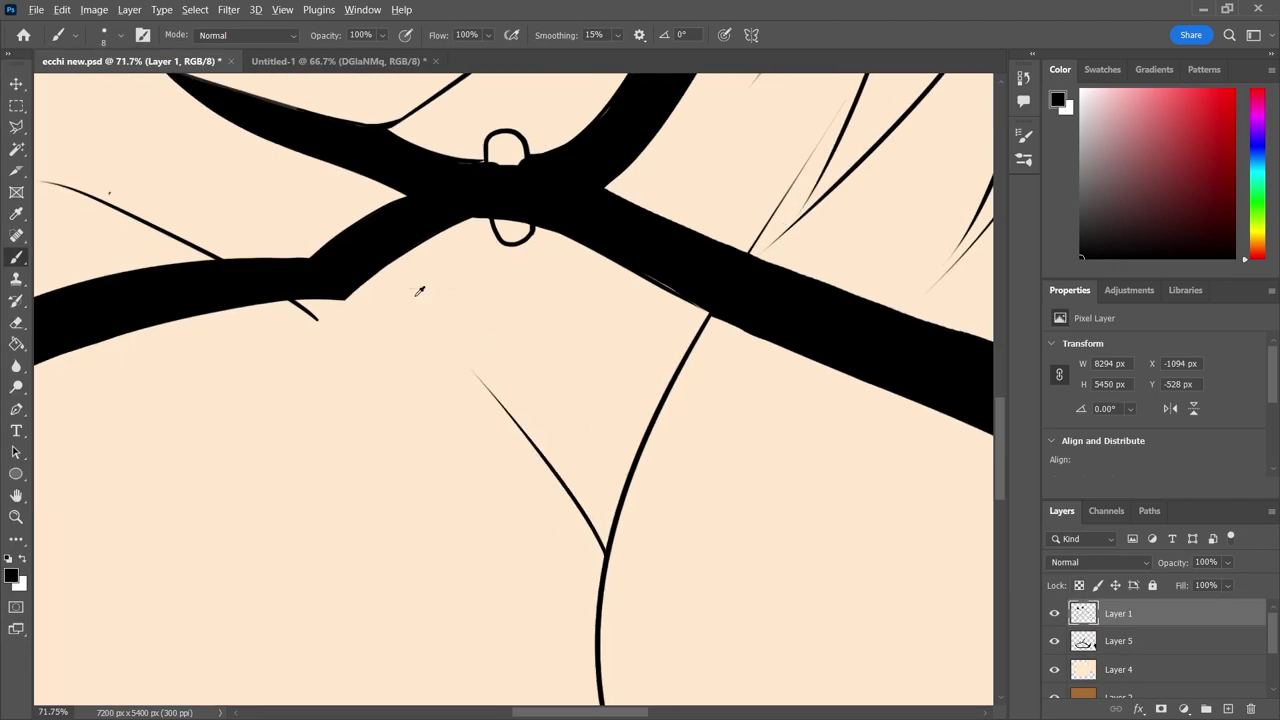
scroll(419, 290, "down", 8)
scroll(398, 211, "up", 4)
right_click(197, 141)
type("97")
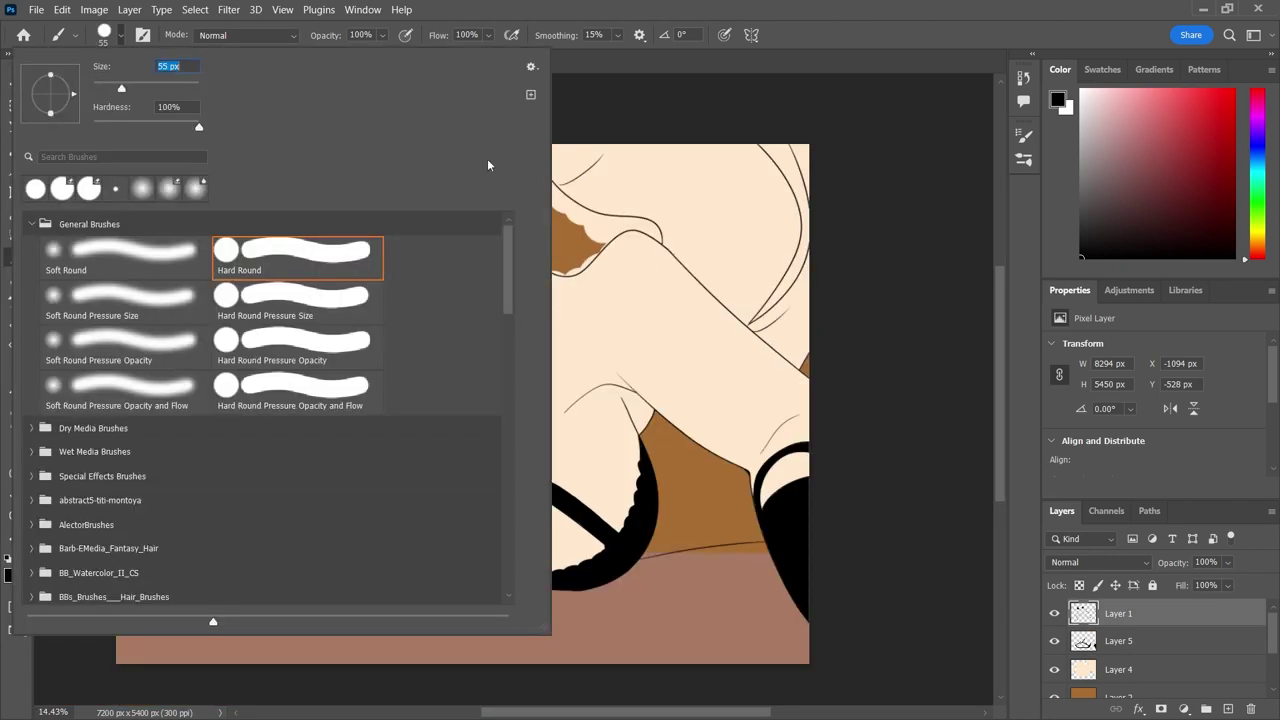
left_click(1118, 640)
scroll(576, 233, "up", 3)
Thicken the right curved outline in black, tapering it down to a point.
mouse_move(610, 278)
left_mouse_down()
mouse_move(576, 233)
mouse_move(731, 491)
mouse_move(717, 394)
left_mouse_up()
scroll(621, 269, "down", 3)
scroll(621, 269, "up", 3)
left_click_drag(520, 605, 620, 480)
left_click_drag(680, 320, 648, 394)
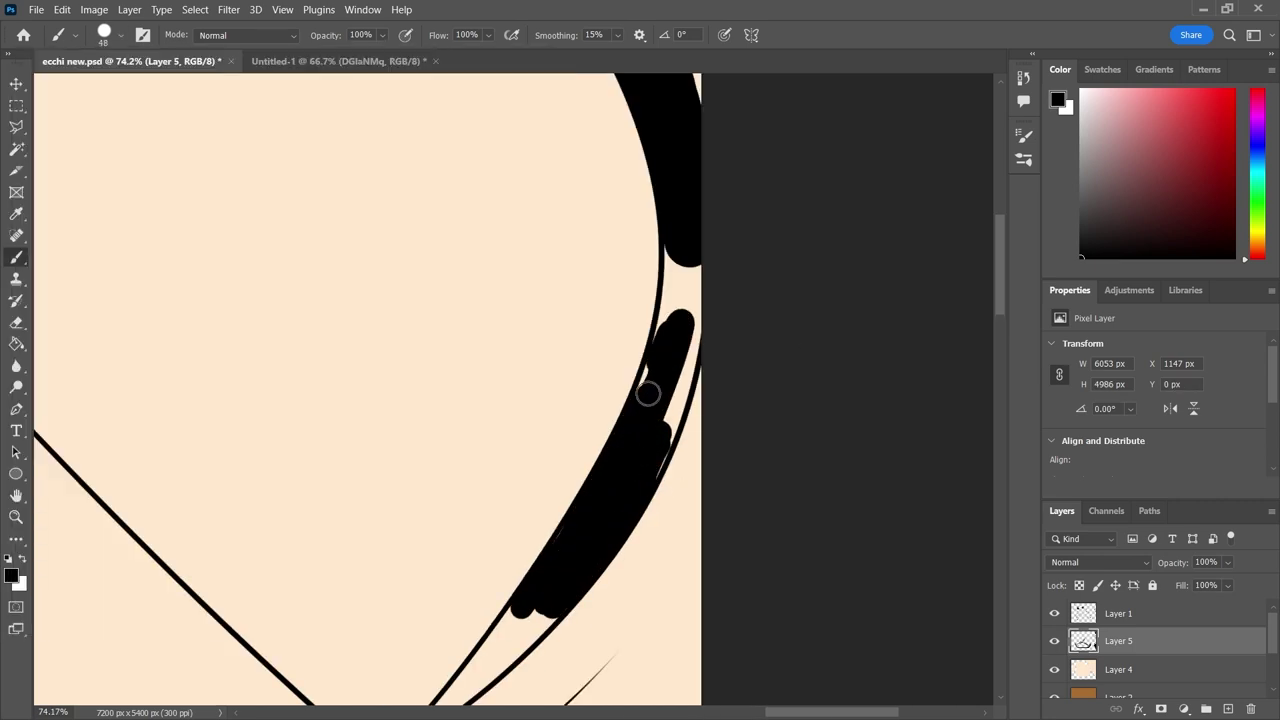
scroll(686, 354, "up", 3)
left_click_drag(569, 437, 511, 488)
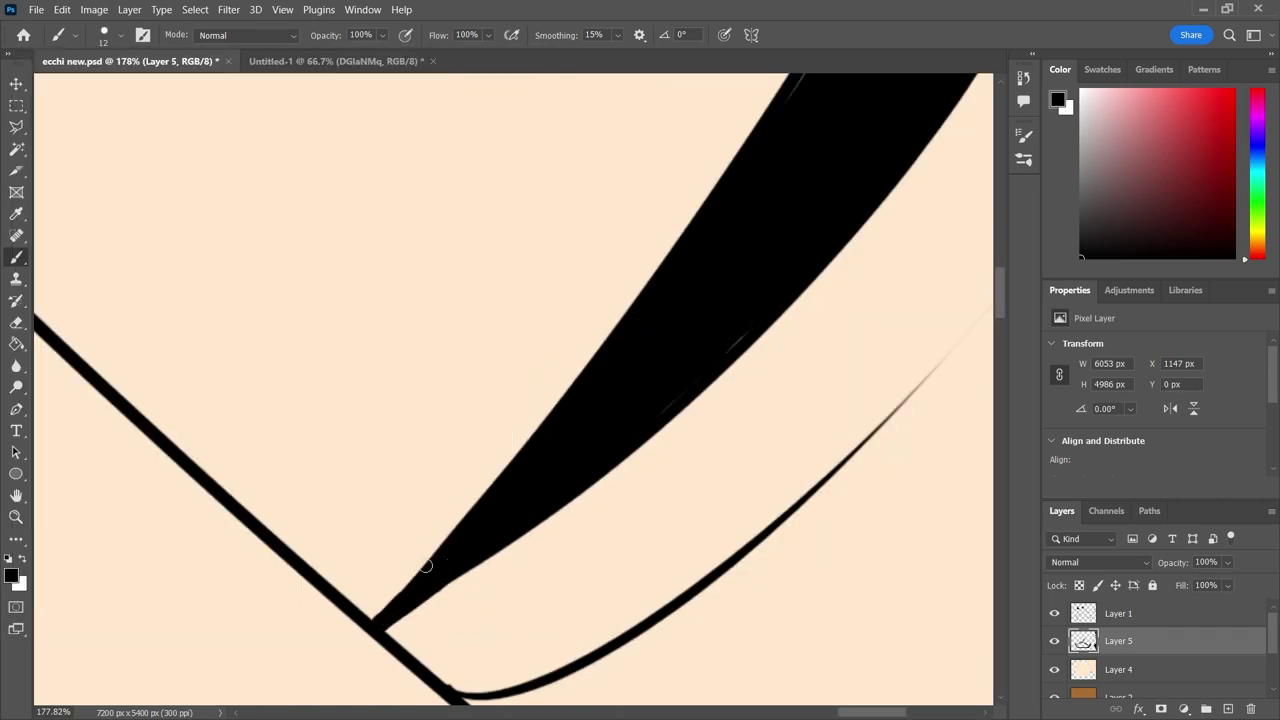
scroll(515, 442, "down", 8)
scroll(573, 458, "up", 3)
Add Layer 6 and fill the right bra cup solid black along its lower edge.
key("ctrl+shift+alt+n")
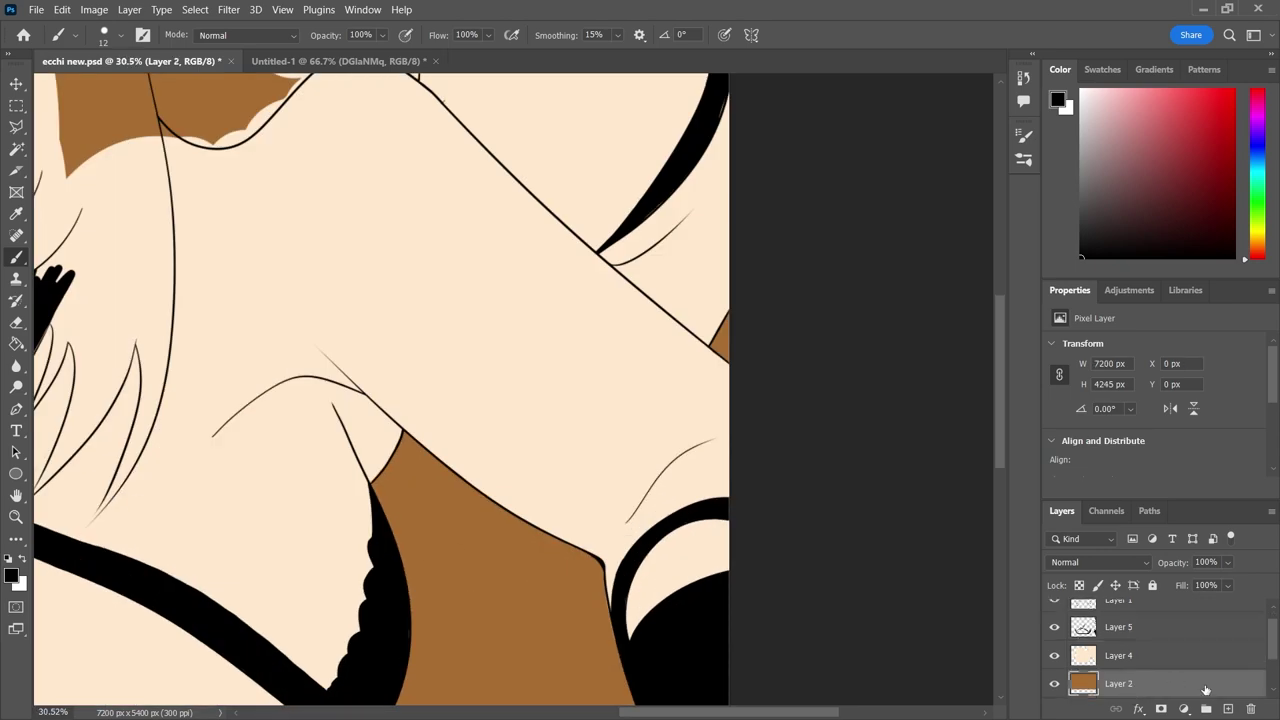
left_click_drag(450, 360, 560, 560)
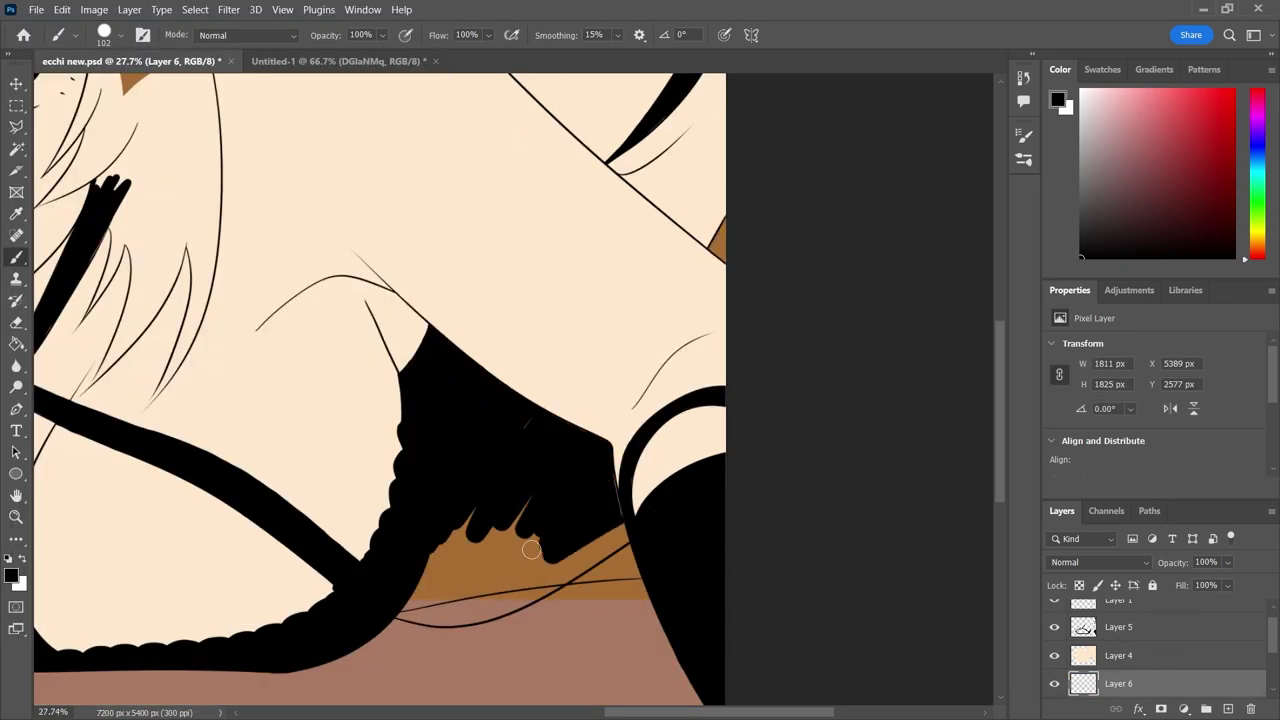
scroll(163, 508, "up", 4)
left_click_drag(200, 543, 443, 543)
scroll(443, 543, "down", 5)
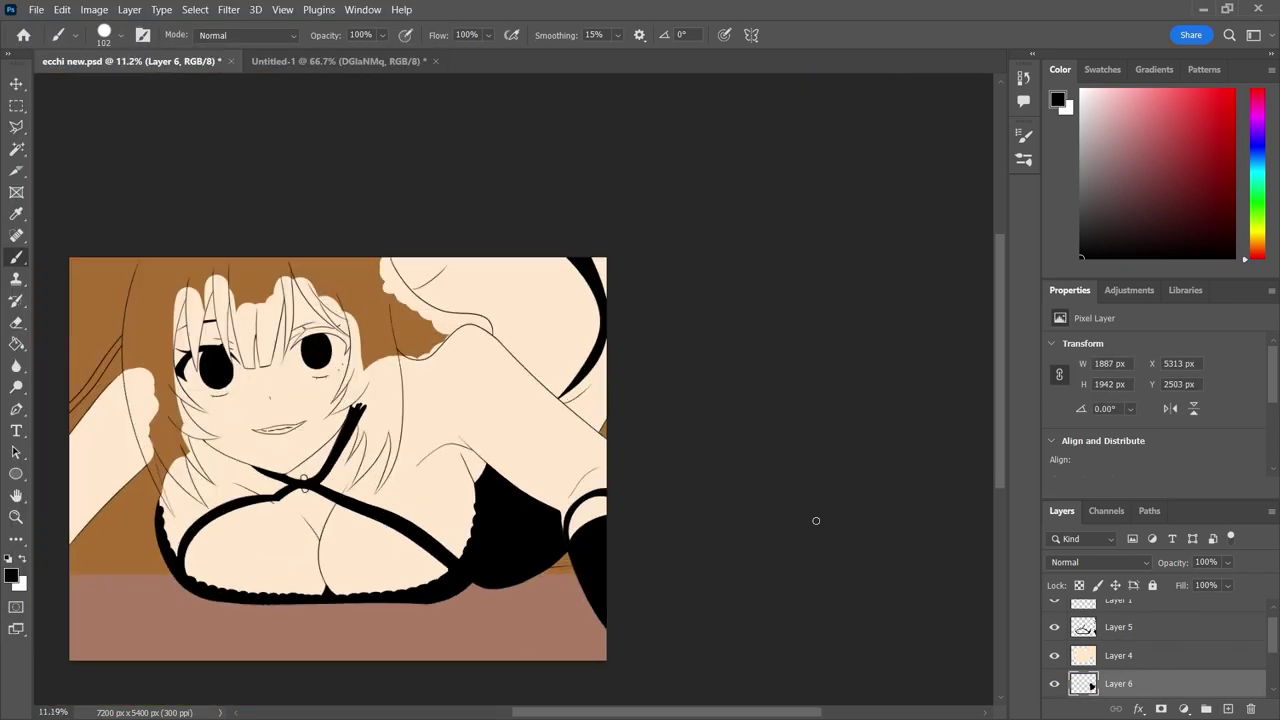
Add Layer 7 and paint a thick black stroke on the left with a 37 px brush.
key("ctrl+shift+alt+n")
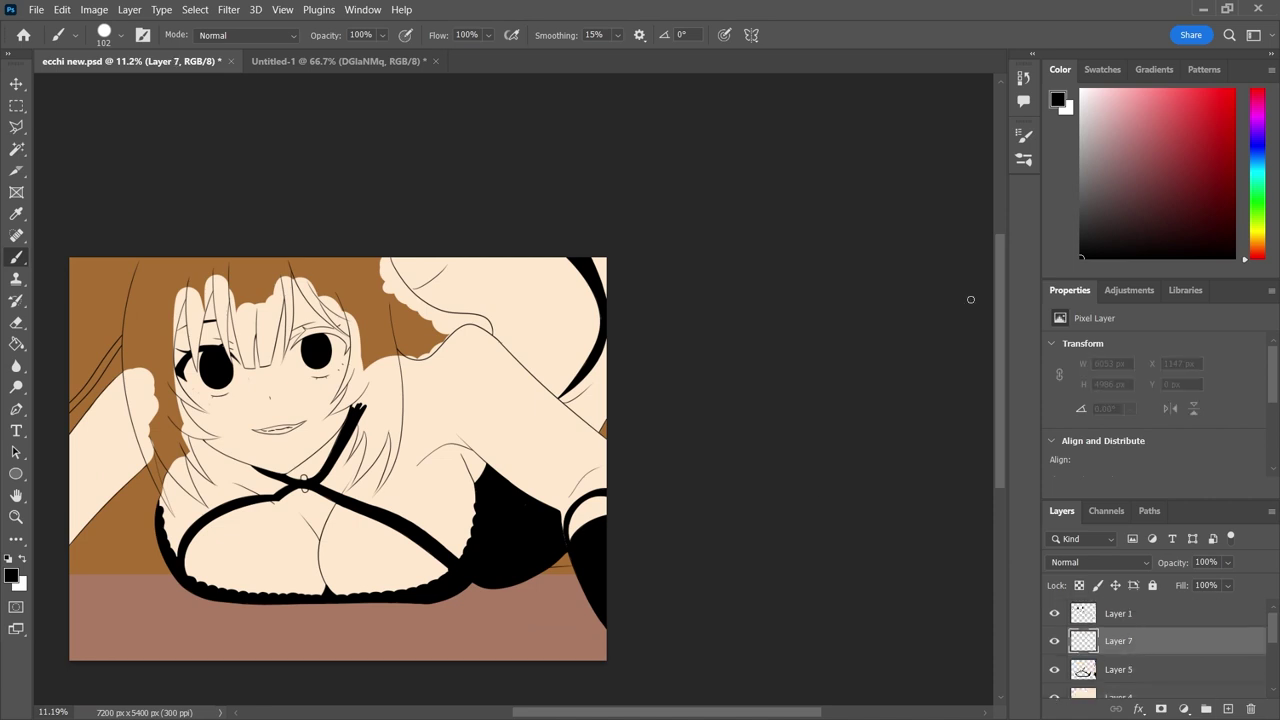
left_click(112, 35)
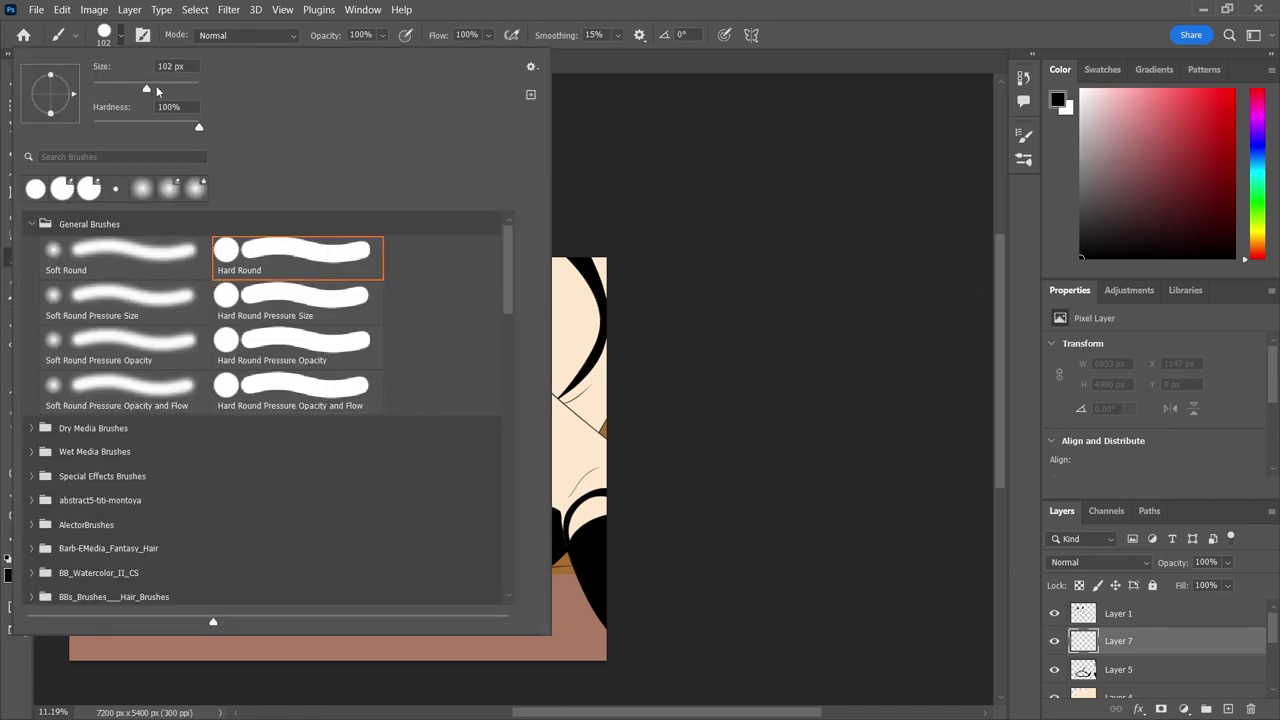
scroll(153, 369, "up", 3)
mouse_move(150, 530)
left_mouse_down()
mouse_move(108, 443)
mouse_move(95, 343)
left_mouse_up()
Undo the stray stroke and fill the upper-left hair area black with a 37 px brush.
key("ctrl+z")
mouse_move(100, 430)
left_mouse_down()
mouse_move(114, 186)
mouse_move(177, 351)
mouse_move(230, 120)
left_mouse_up()
right_click(230, 120)
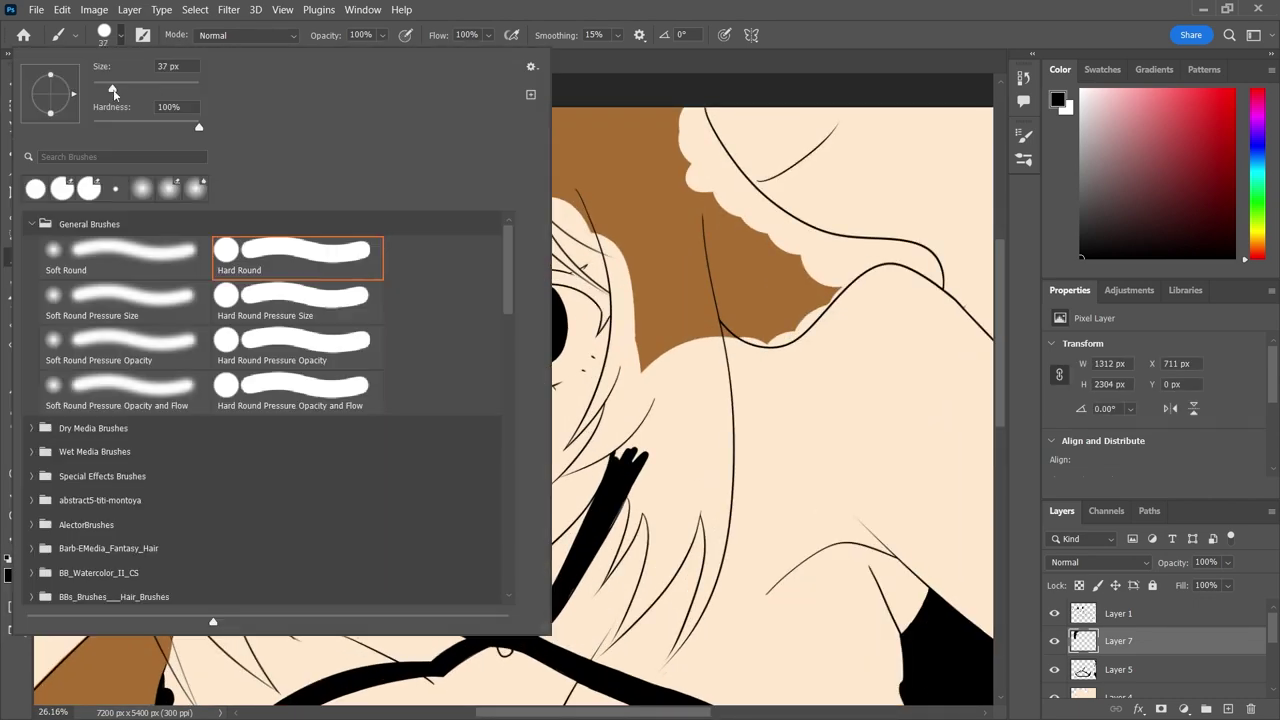
scroll(255, 355, "up", 5)
left_click_drag(140, 510, 350, 232)
scroll(391, 314, "up", 2)
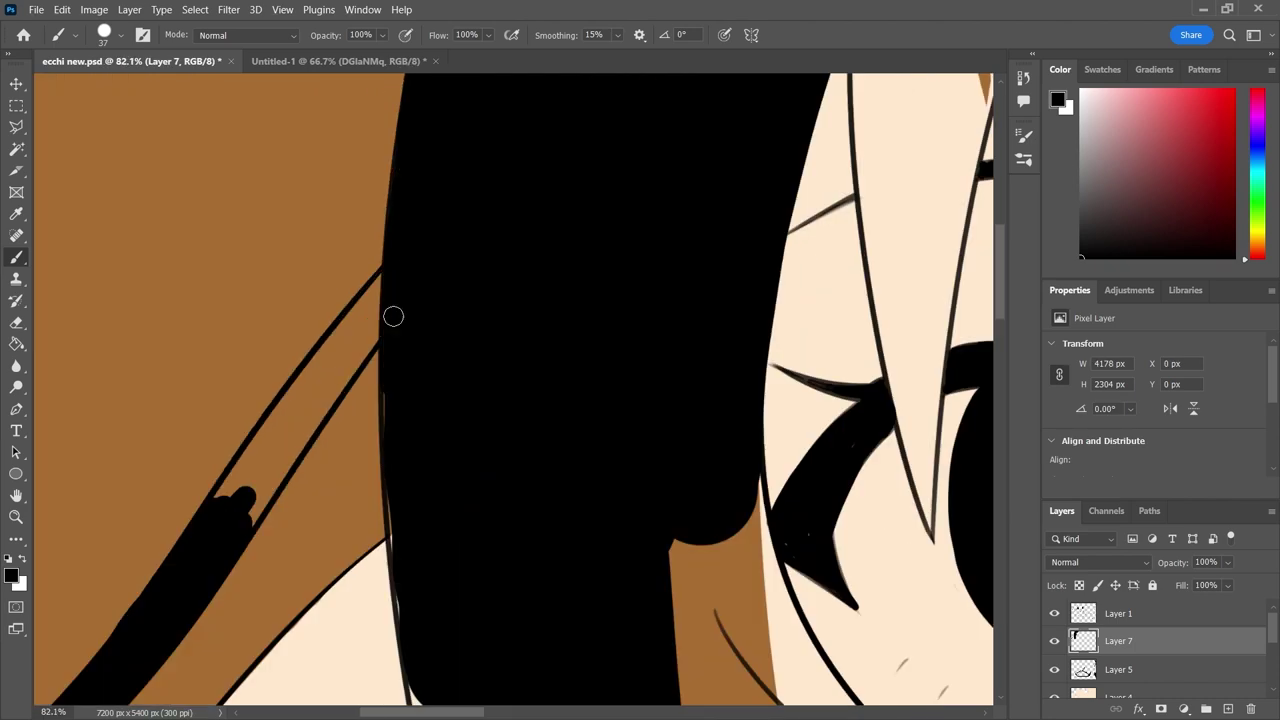
left_click_drag(250, 520, 403, 294)
left_click_drag(215, 495, 395, 280)
Paint the left hair strand black down to a tapered tip, trimming its edge with the Eraser.
scroll(455, 485, "down", 2)
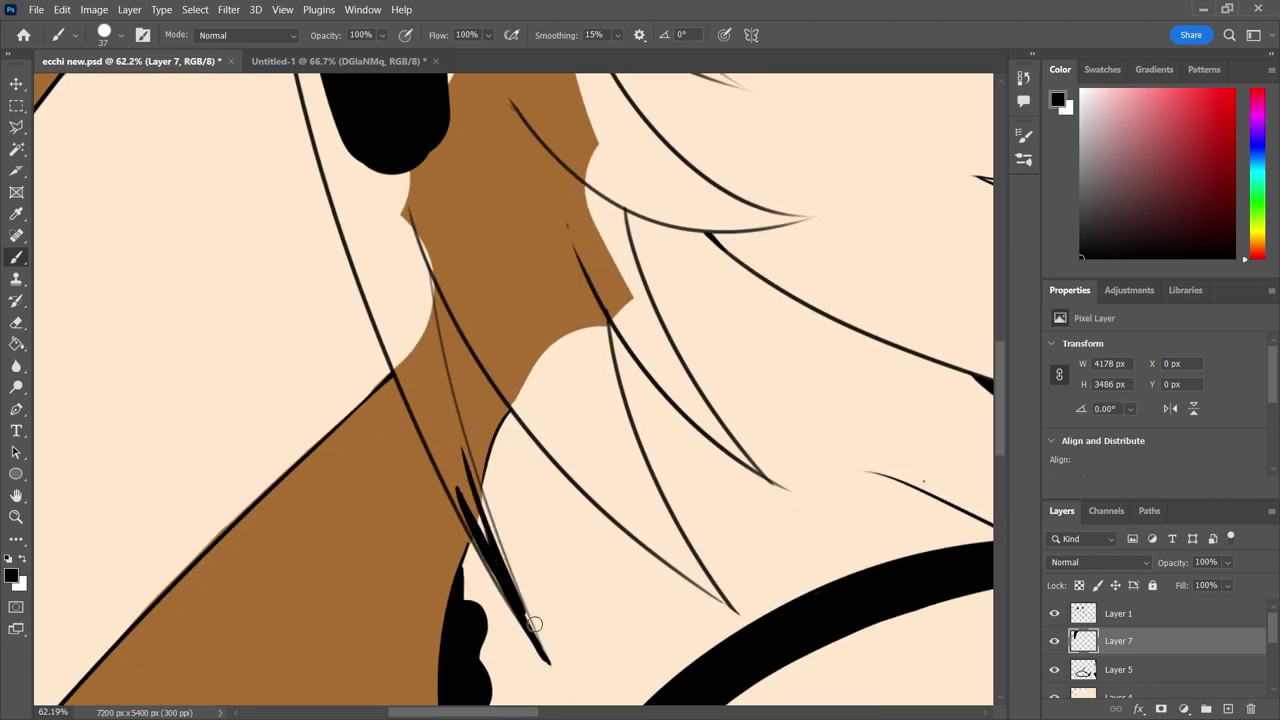
mouse_move(535, 624)
left_mouse_down()
mouse_move(460, 500)
mouse_move(420, 150)
left_mouse_up()
scroll(420, 180, "up", 3)
left_click_drag(480, 520, 492, 217)
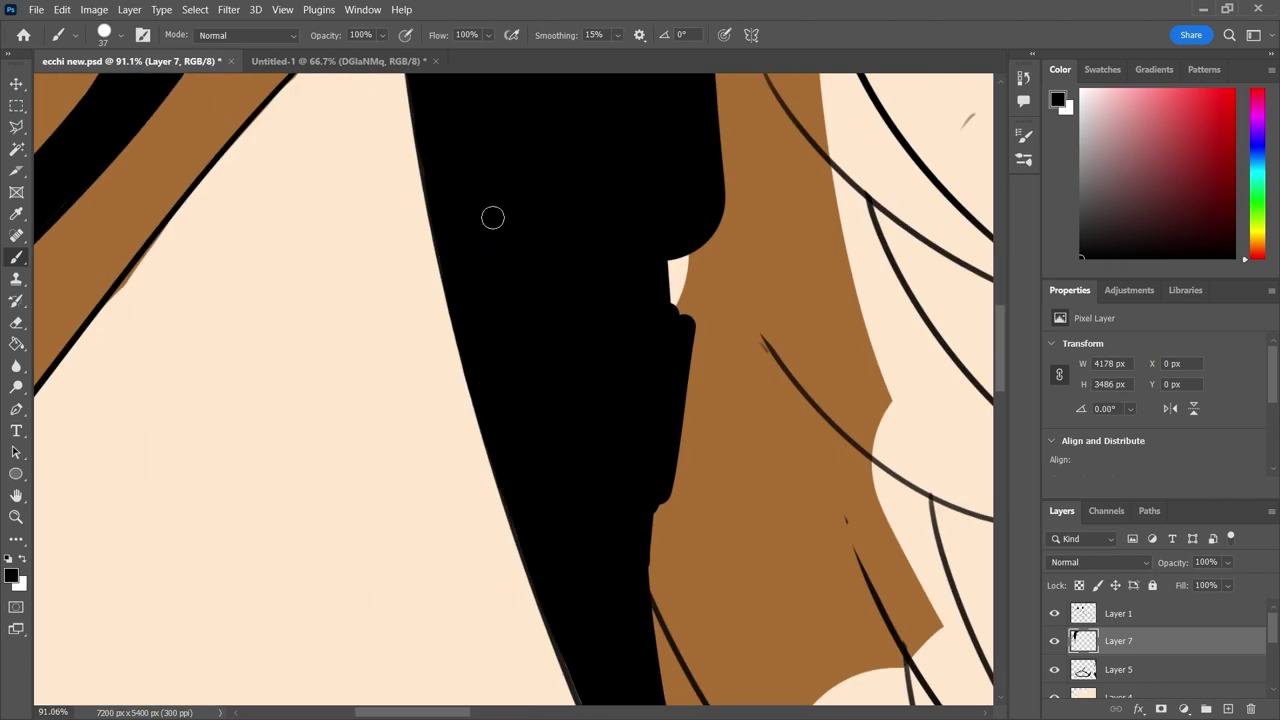
scroll(492, 217, "down", 2)
mouse_move(488, 500)
left_mouse_down()
mouse_move(515, 615)
mouse_move(548, 668)
left_mouse_up()
left_click(17, 324)
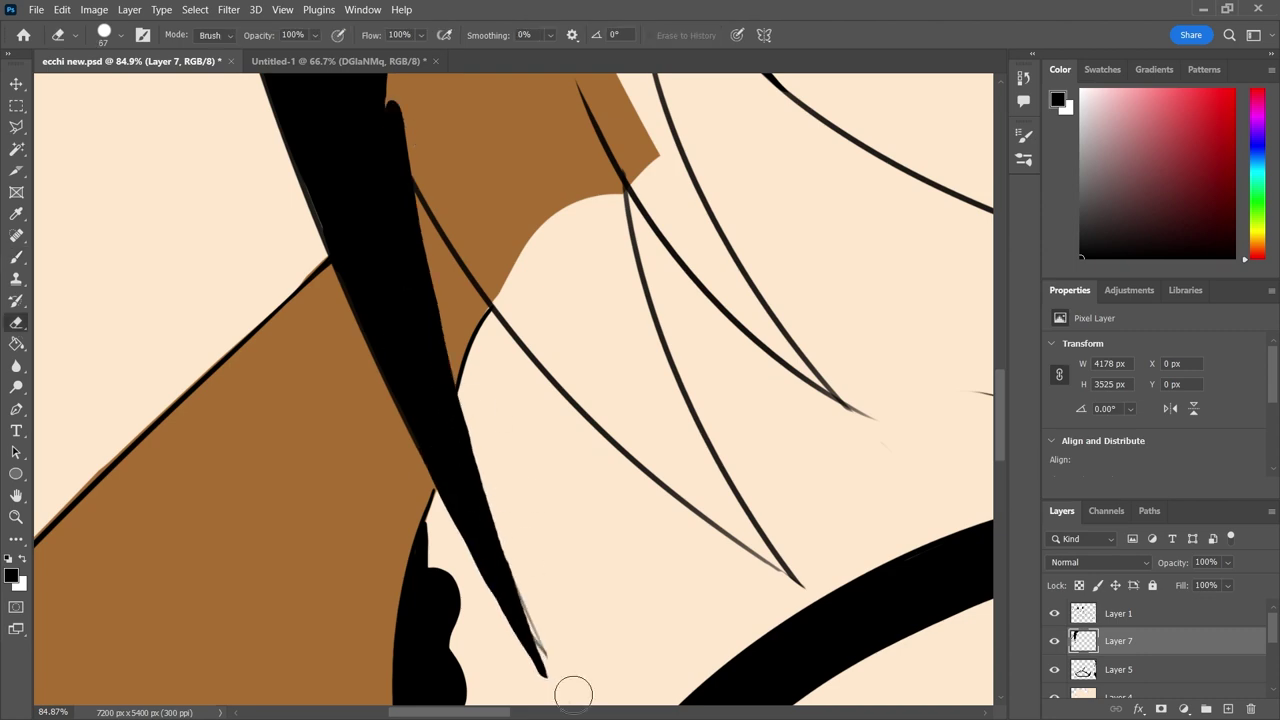
mouse_move(430, 545)
left_mouse_down()
mouse_move(523, 634)
mouse_move(540, 591)
left_mouse_up()
scroll(540, 591, "down", 2)
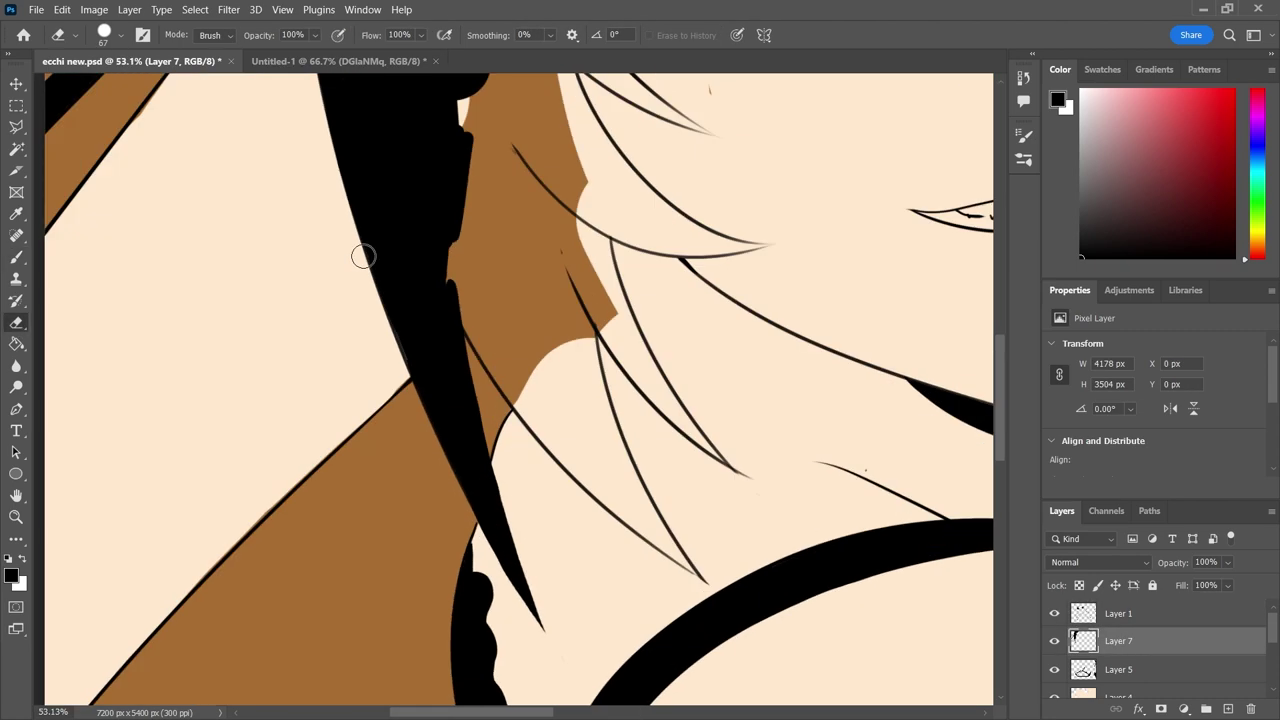
Paint black strokes over the hair strand beside the neck.
key("b")
scroll(809, 429, "down", 3)
scroll(560, 520, "up", 3)
left_click_drag(560, 500, 610, 590)
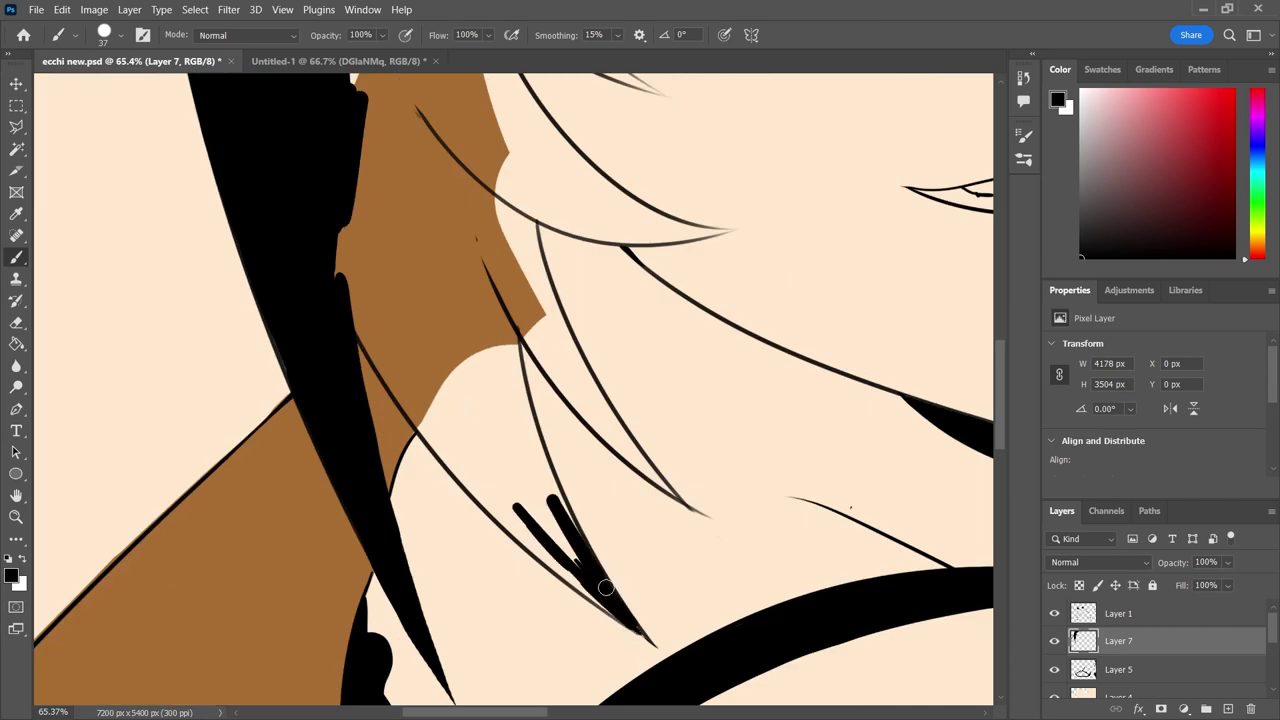
left_click_drag(520, 320, 450, 540)
left_click_drag(490, 240, 430, 440)
mouse_move(398, 324)
left_mouse_down()
mouse_move(489, 423)
mouse_move(417, 203)
left_mouse_up()
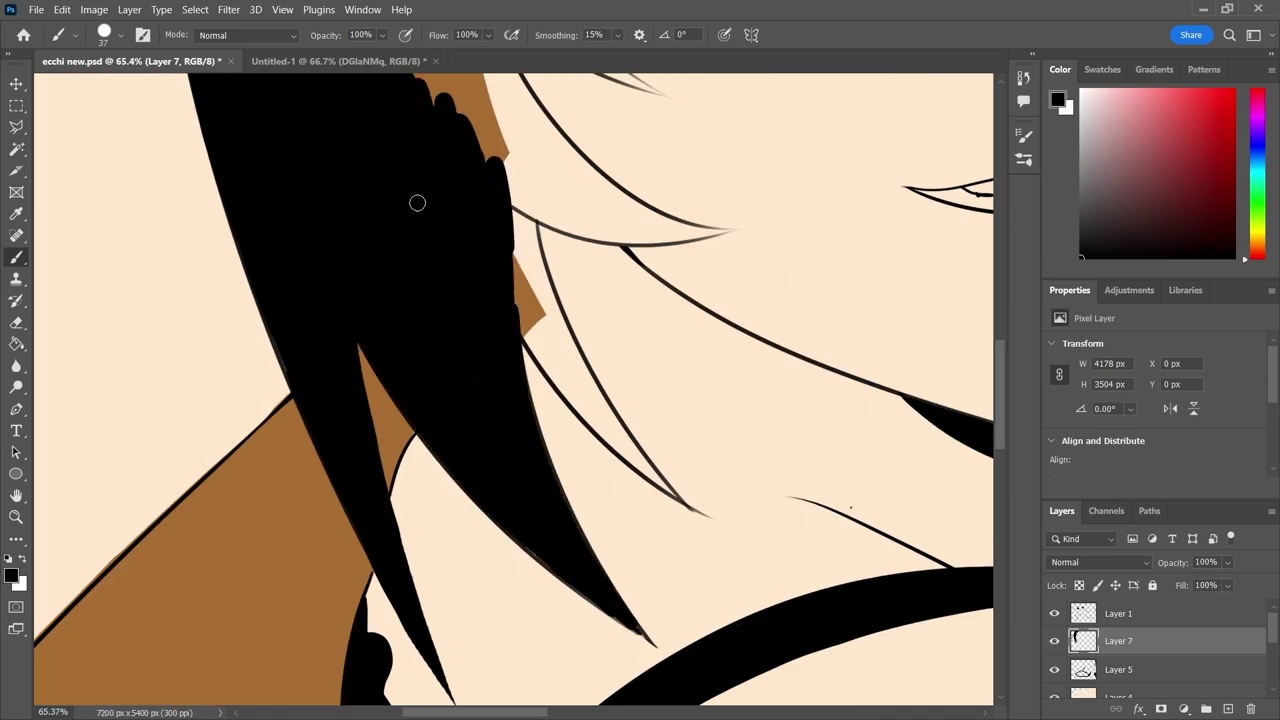
Widen the long lock beside the face to a rounded tip and thicken the hair edge by the eye.
scroll(492, 320, "down", 5)
scroll(492, 320, "up", 5)
mouse_move(571, 528)
left_mouse_down()
mouse_move(449, 271)
mouse_move(412, 130)
left_mouse_up()
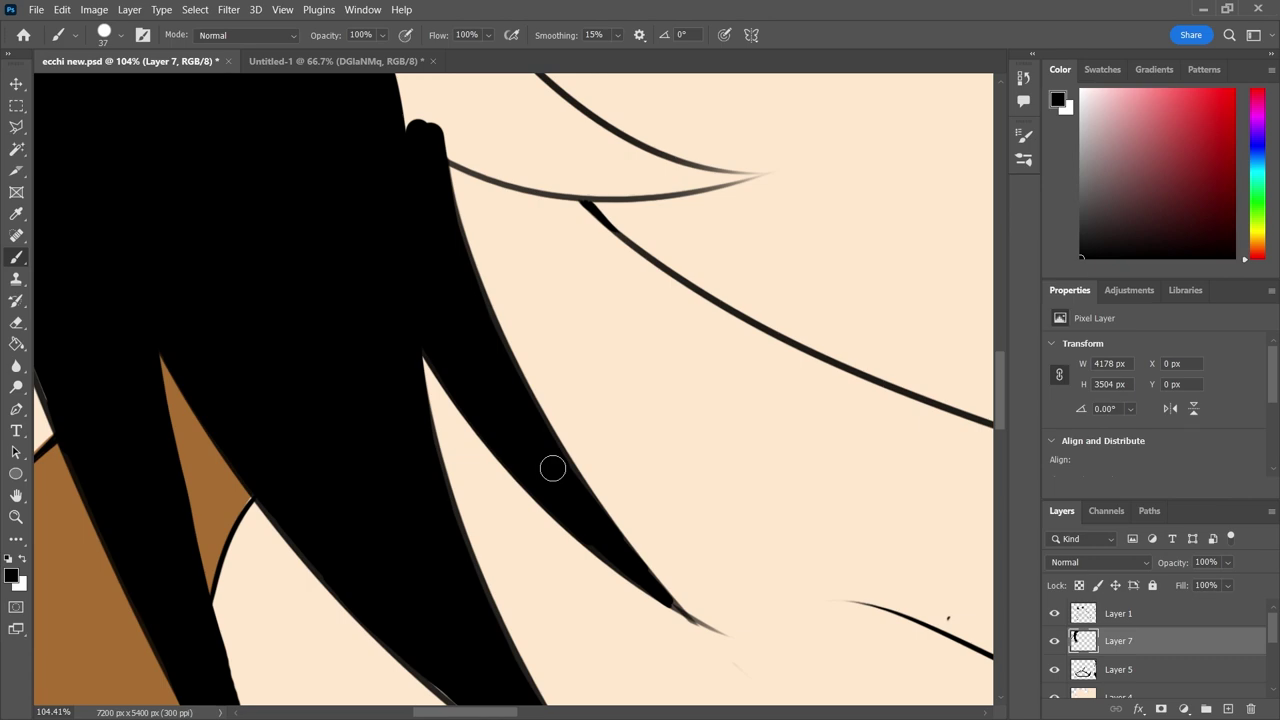
scroll(366, 480, "up", 1)
mouse_move(366, 480)
left_mouse_down()
mouse_move(243, 429)
mouse_move(136, 138)
left_mouse_up()
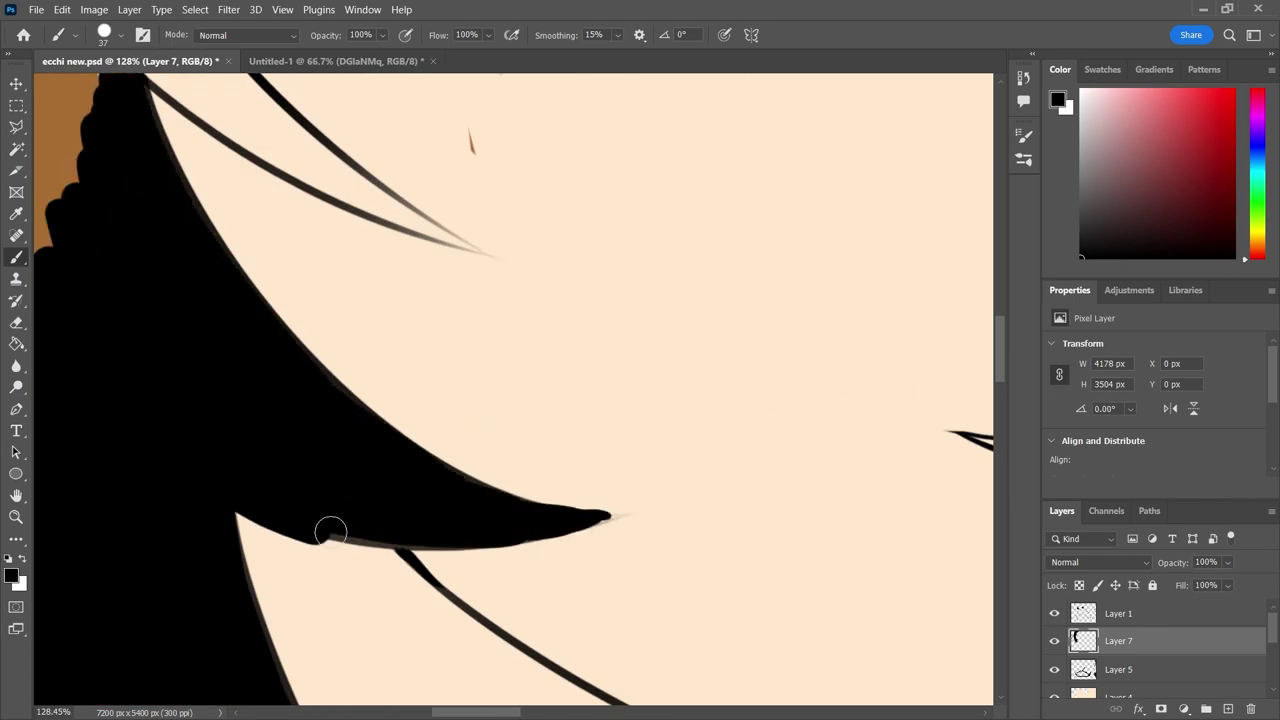
left_click_drag(330, 531, 630, 522)
key("e")
scroll(694, 524, "down", 5)
key("b")
scroll(535, 529, "up", 4)
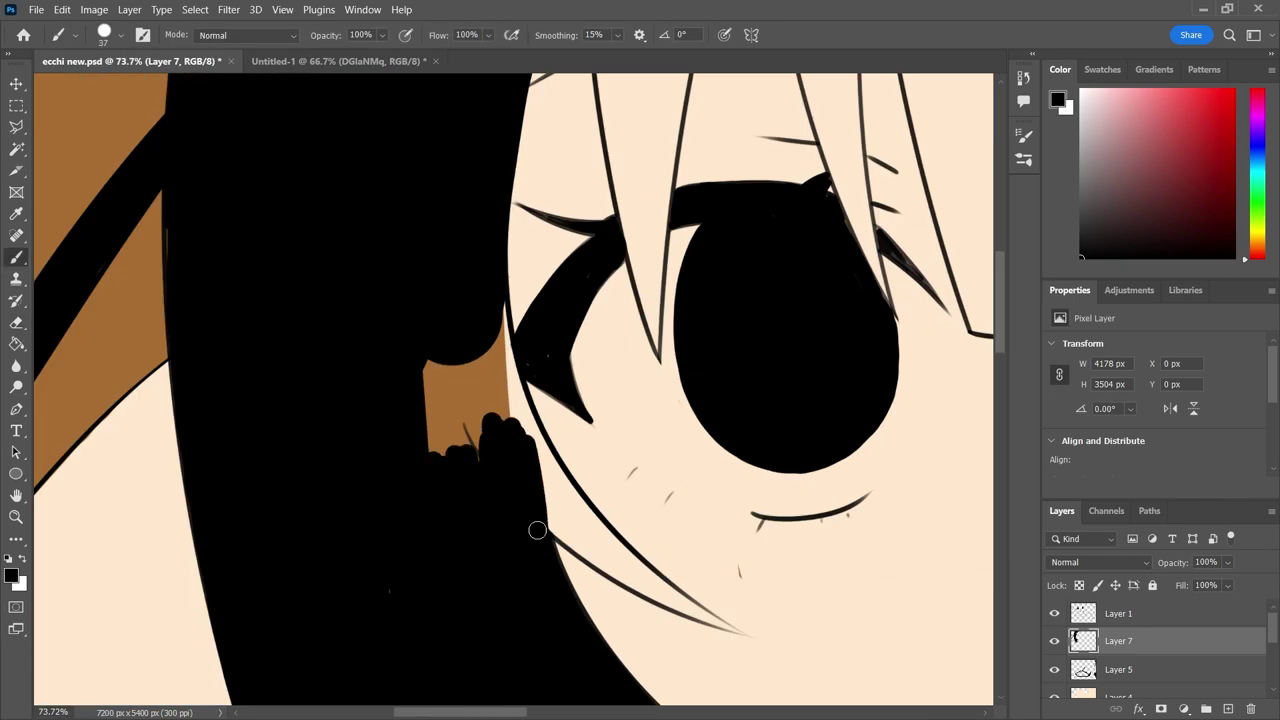
mouse_move(535, 529)
left_mouse_down()
mouse_move(520, 506)
mouse_move(585, 544)
left_mouse_up()
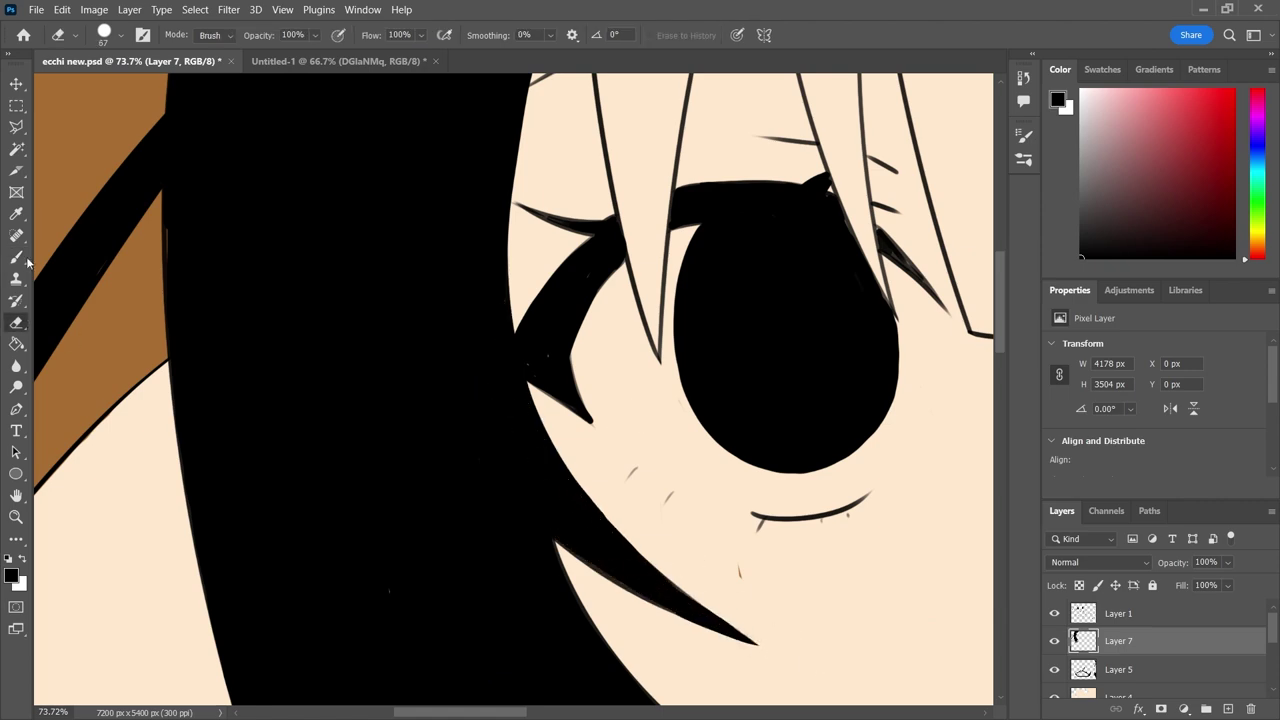
scroll(639, 450, "down", 5)
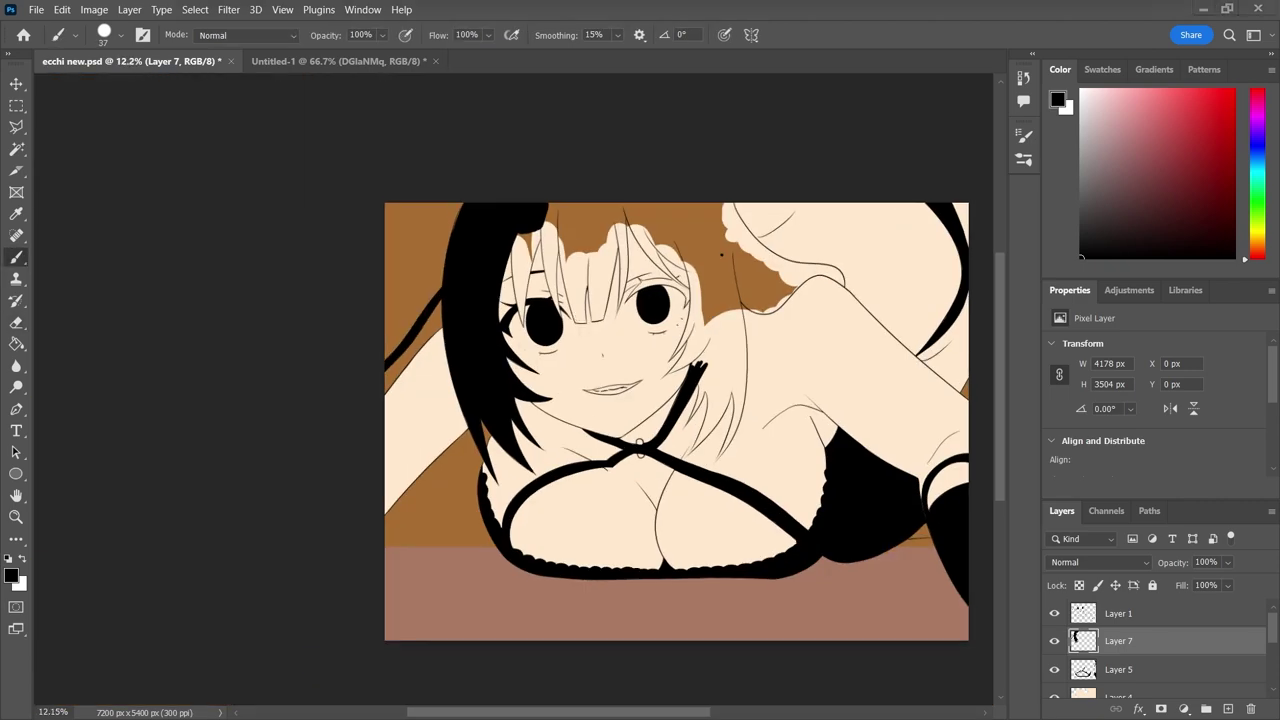
Fill the hair strand beside the eye solid black.
scroll(525, 254, "up", 5)
left_click_drag(610, 120, 490, 560)
left_click_drag(515, 140, 460, 470)
left_click_drag(610, 115, 480, 450)
left_click_drag(645, 85, 513, 627)
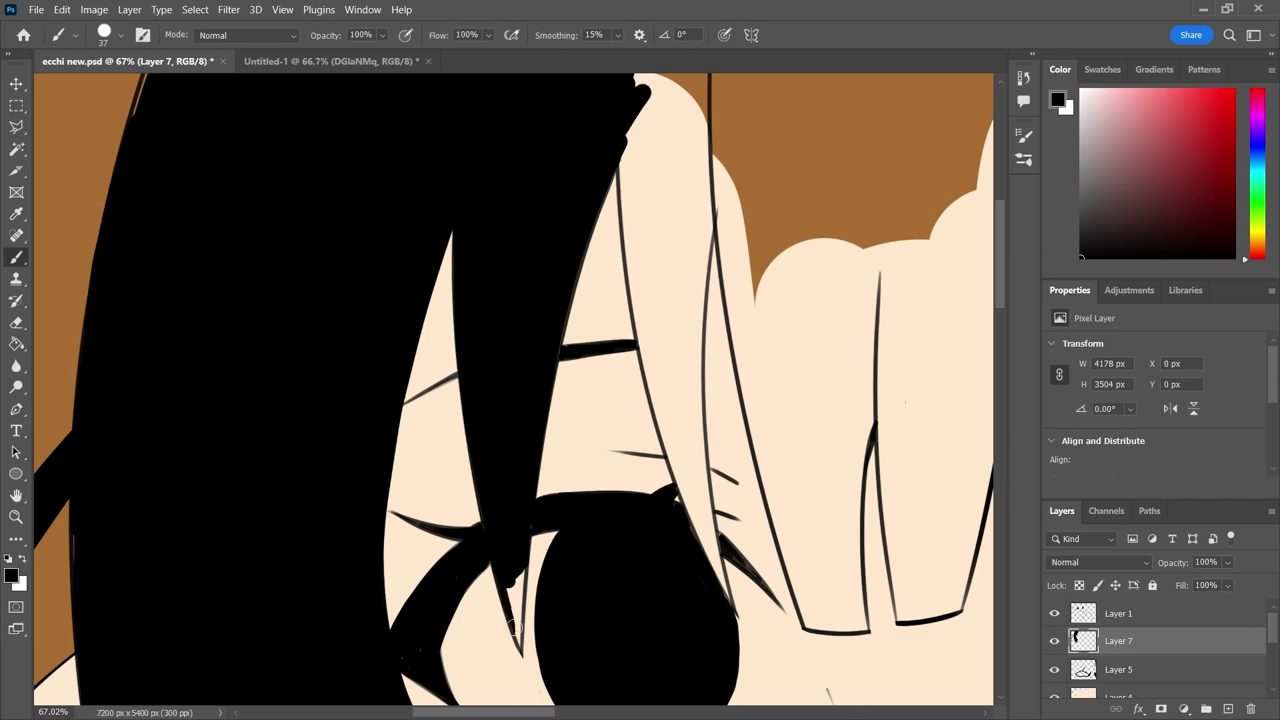
scroll(529, 420, "down", 4)
Fill the hair strand beside the bangs solid black.
scroll(529, 413, "up", 4)
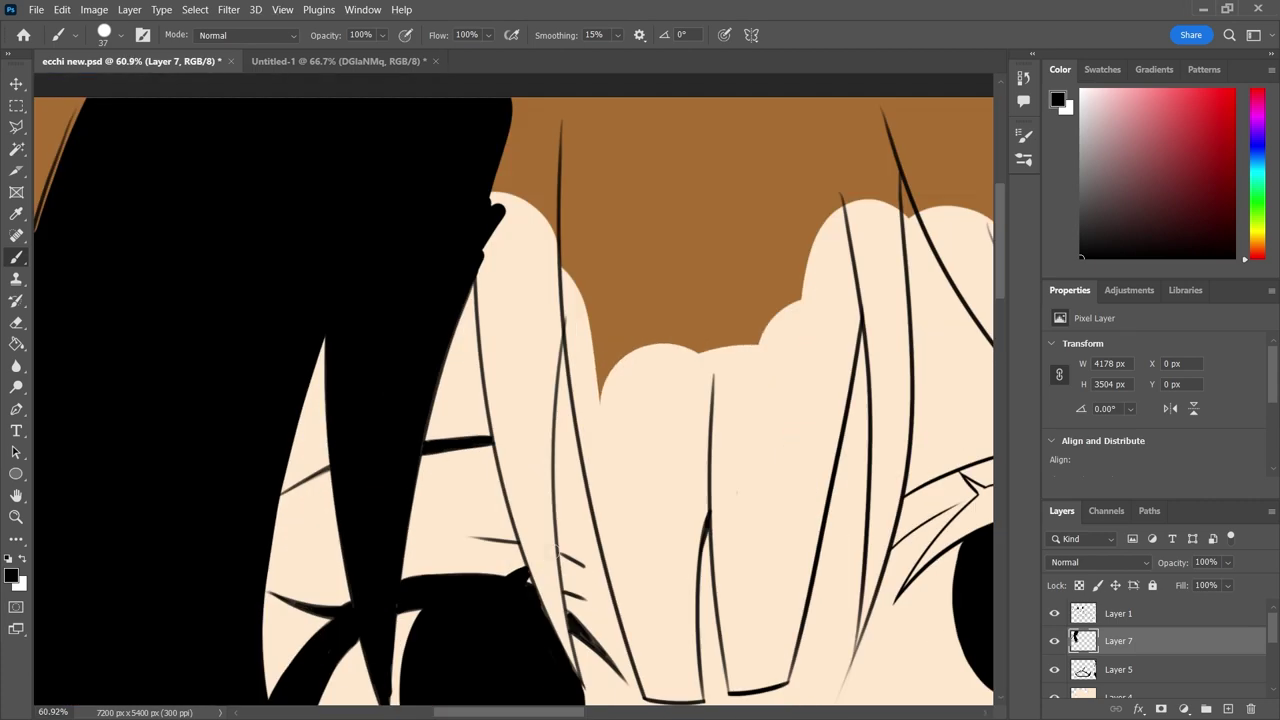
left_click_drag(545, 310, 535, 670)
left_click_drag(545, 500, 491, 214)
left_click_drag(560, 400, 592, 142)
scroll(720, 423, "down", 4)
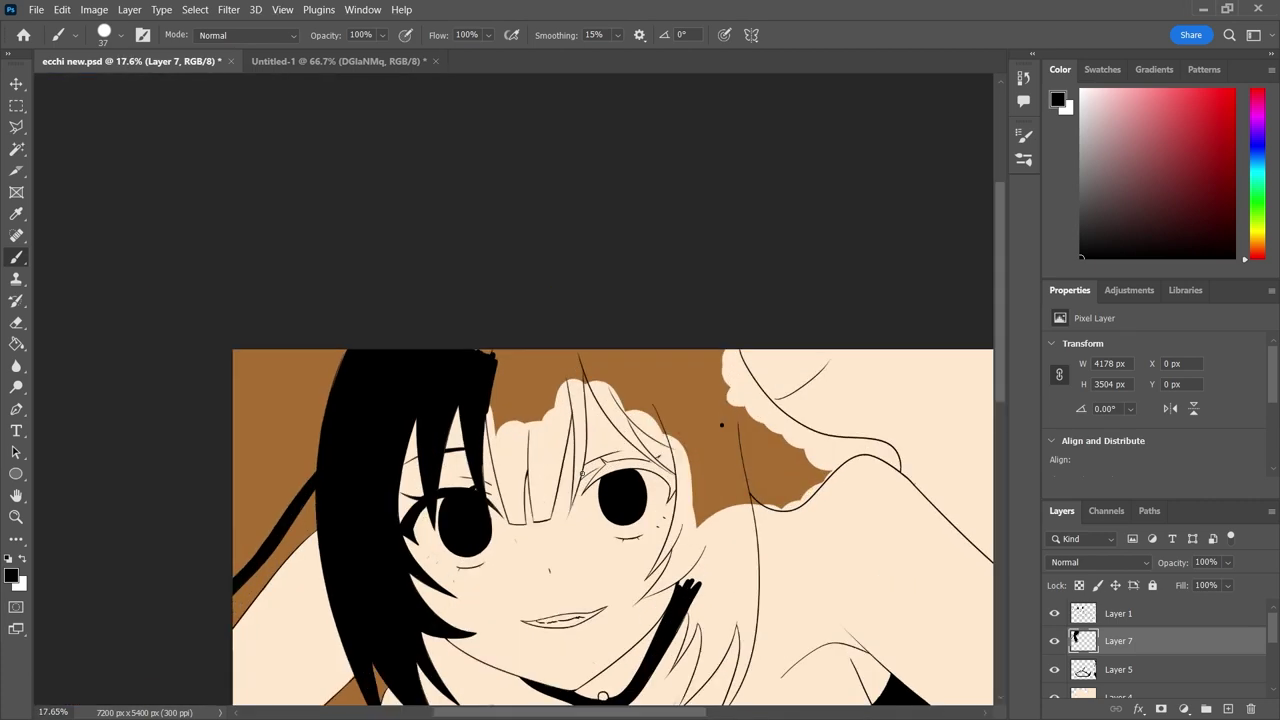
scroll(657, 441, "down", 2)
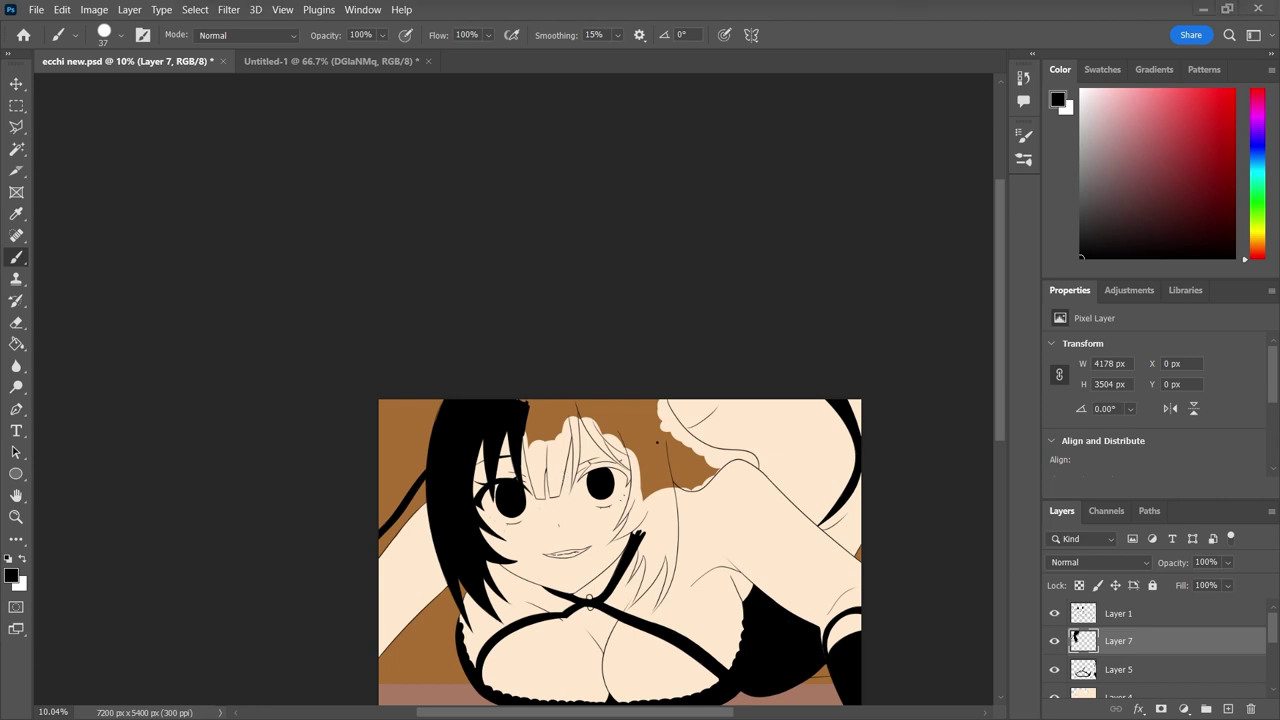
Paint new finger-like black hair clumps next to the bangs.
scroll(657, 441, "up", 5)
left_click_drag(490, 550, 515, 685)
mouse_move(570, 480)
left_mouse_down()
mouse_move(543, 671)
mouse_move(440, 310)
left_mouse_up()
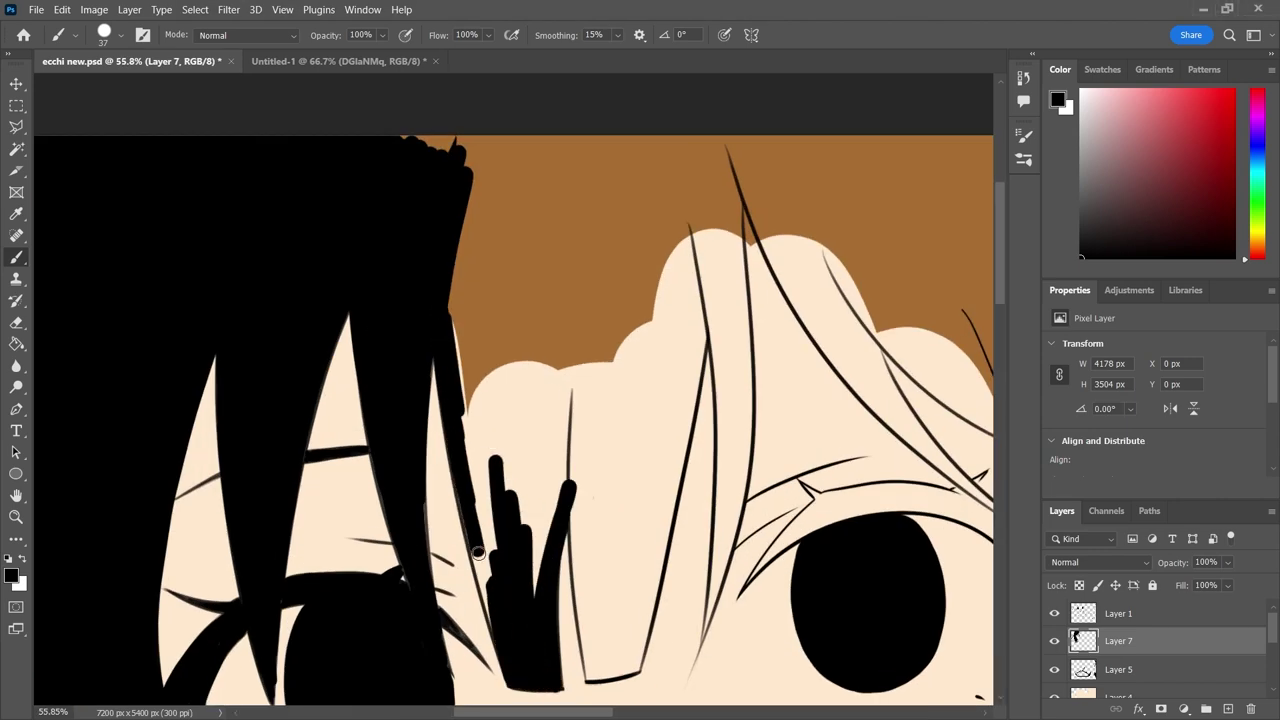
left_click_drag(500, 620, 475, 330)
left_click_drag(605, 340, 484, 405)
scroll(484, 405, "up", 4)
left_click_drag(565, 560, 560, 370)
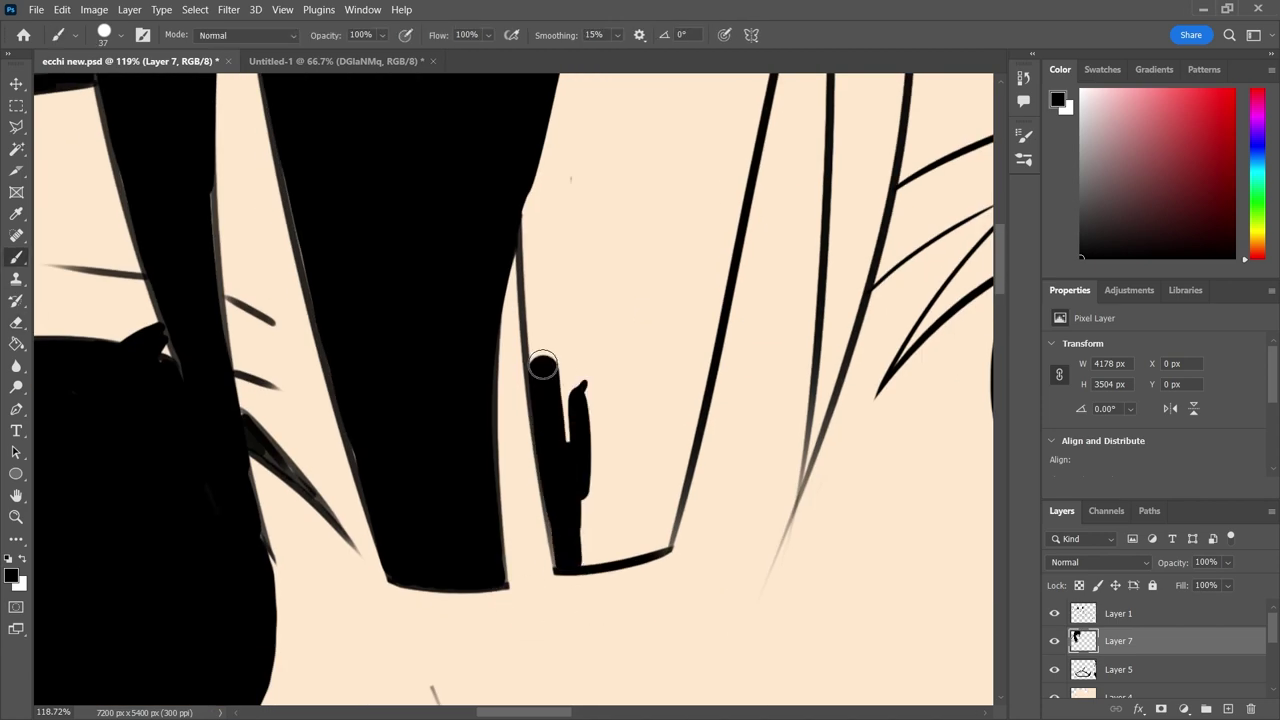
left_click_drag(565, 520, 565, 255)
left_click_drag(670, 540, 723, 109)
scroll(549, 429, "down", 3)
Extend the hair clump upward and fill the top edge of the hair black.
left_click_drag(549, 429, 477, 77)
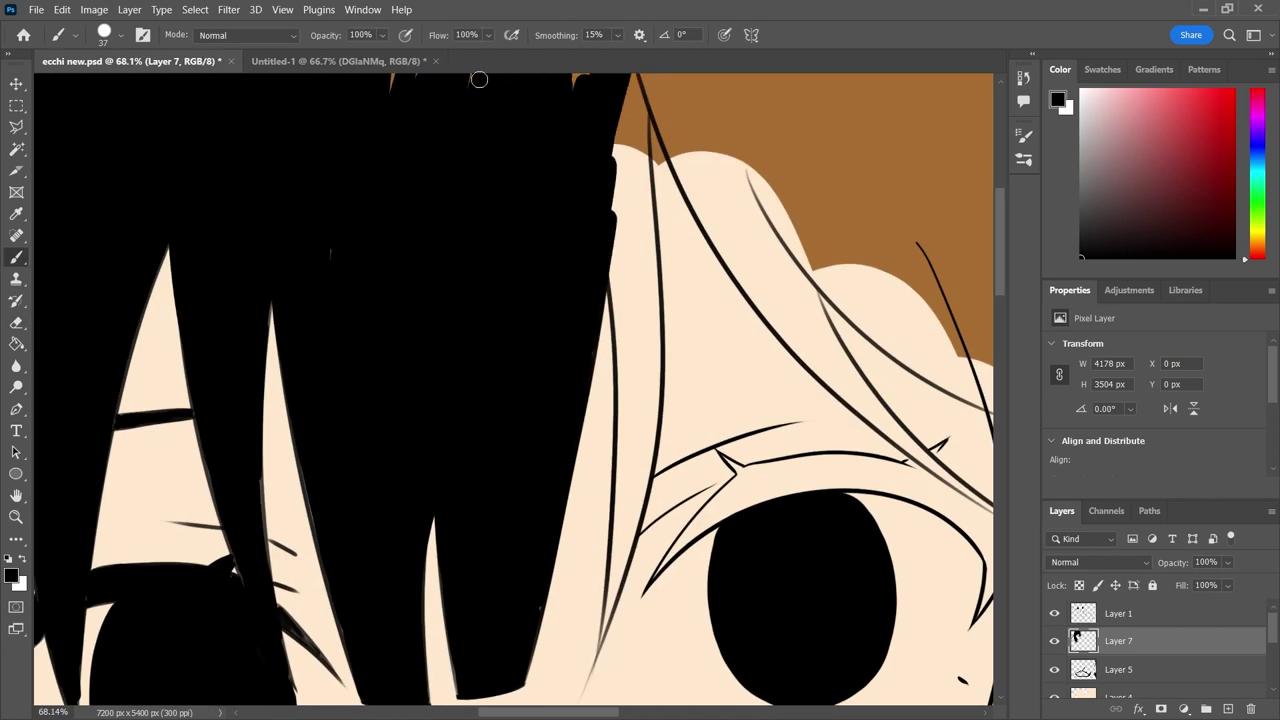
scroll(326, 287, "up", 3)
left_click_drag(326, 287, 620, 290)
scroll(440, 290, "down", 4)
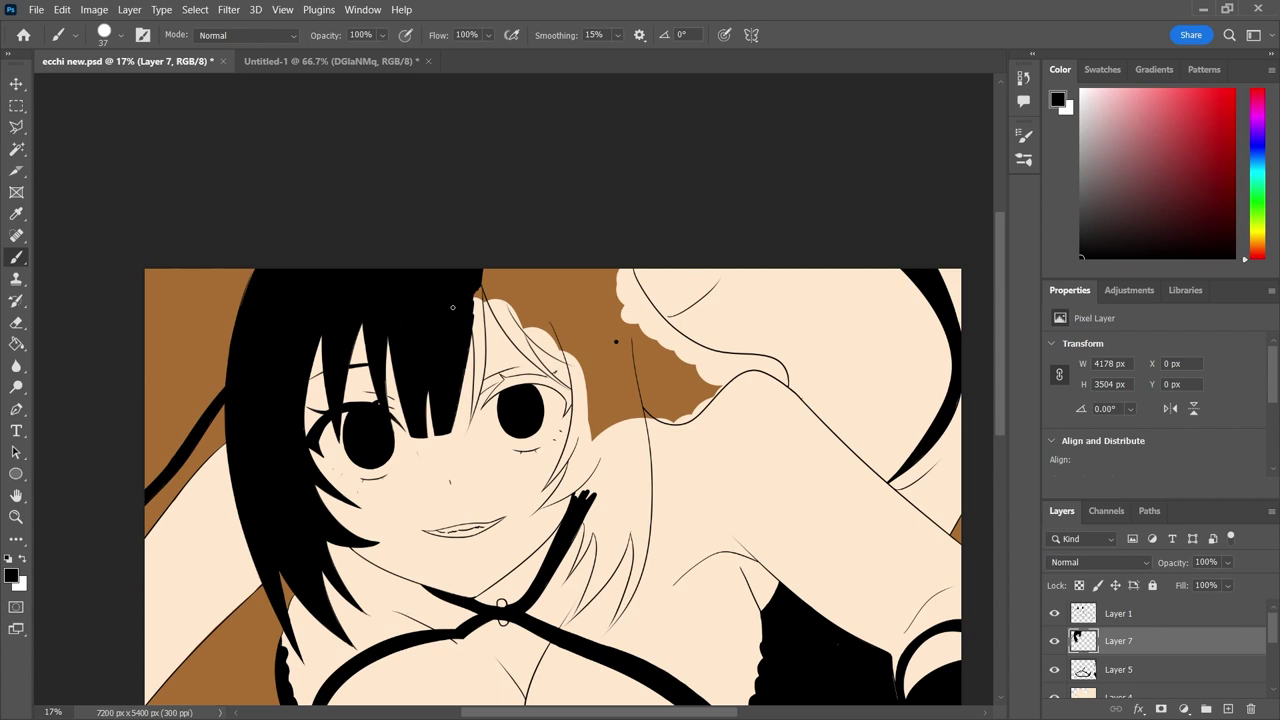
Darken the hair edge beside the right eye with black strokes.
scroll(452, 307, "up", 5)
left_click_drag(476, 580, 505, 330)
left_click_drag(500, 500, 510, 405)
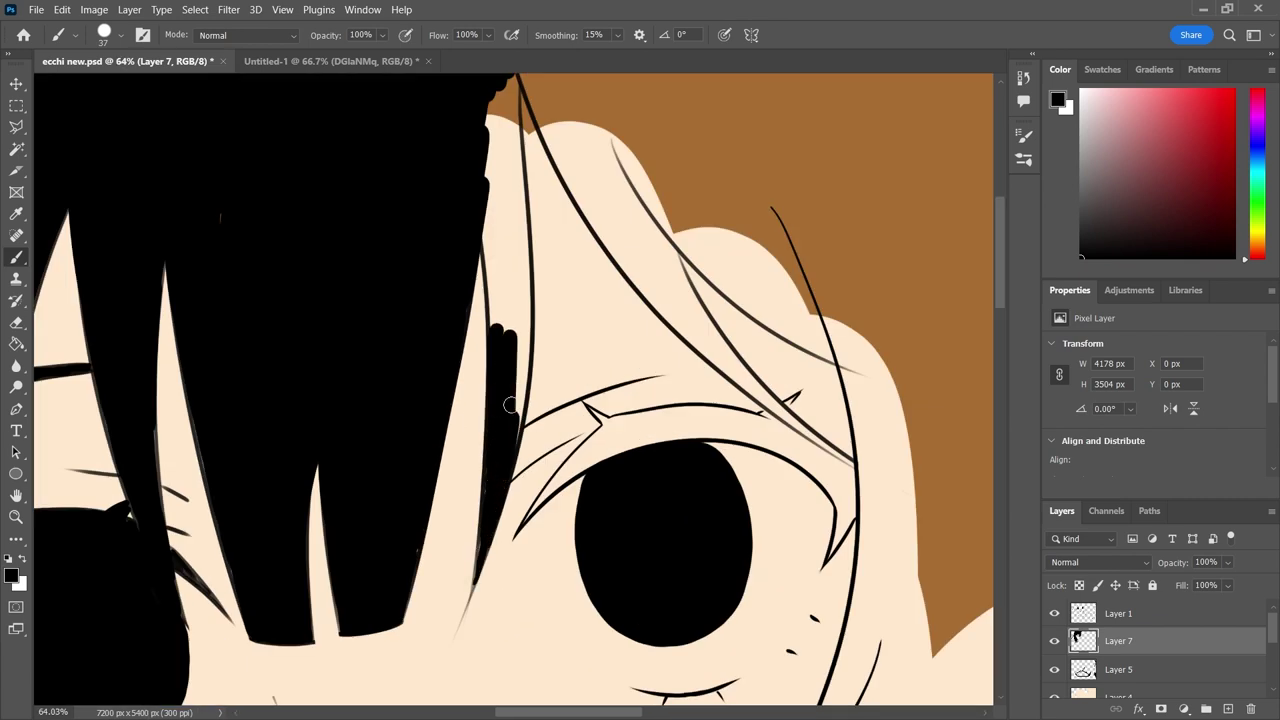
left_click_drag(511, 352, 517, 231)
scroll(517, 420, "up", 2)
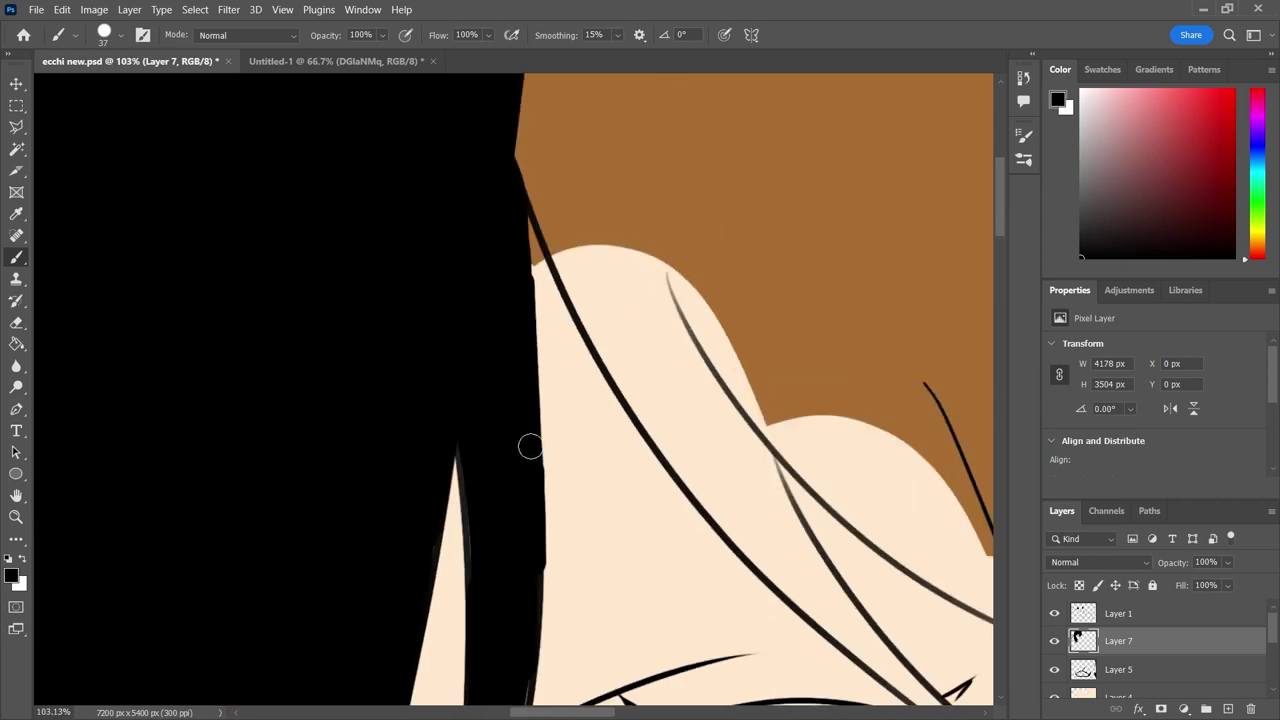
scroll(527, 598, "down", 2)
scroll(557, 571, "down", 4)
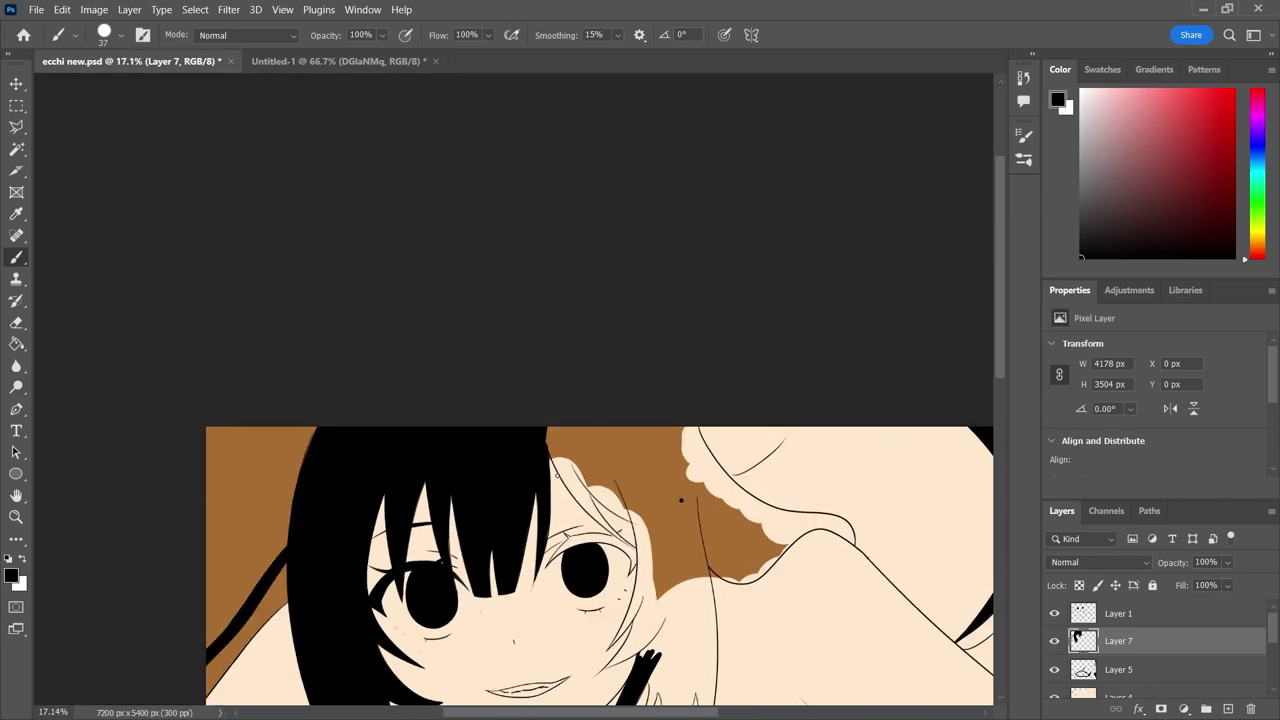
Fill the brown gap in the hair black and extend a strand down over the cheek.
scroll(681, 499, "up", 1)
scroll(680, 480, "up", 1)
left_click_drag(612, 430, 680, 482)
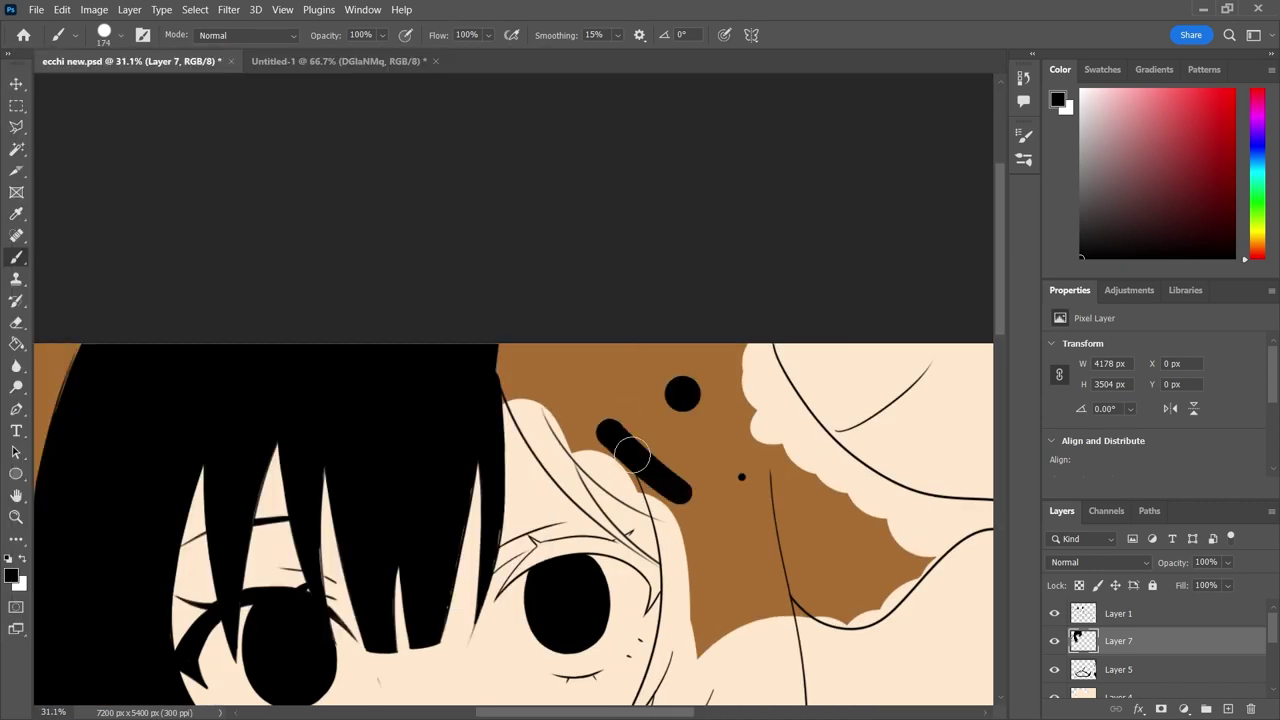
left_click_drag(560, 420, 760, 370)
scroll(600, 500, "up", 1)
mouse_move(617, 410)
left_mouse_down()
mouse_move(585, 535)
mouse_move(566, 411)
mouse_move(612, 305)
left_mouse_up()
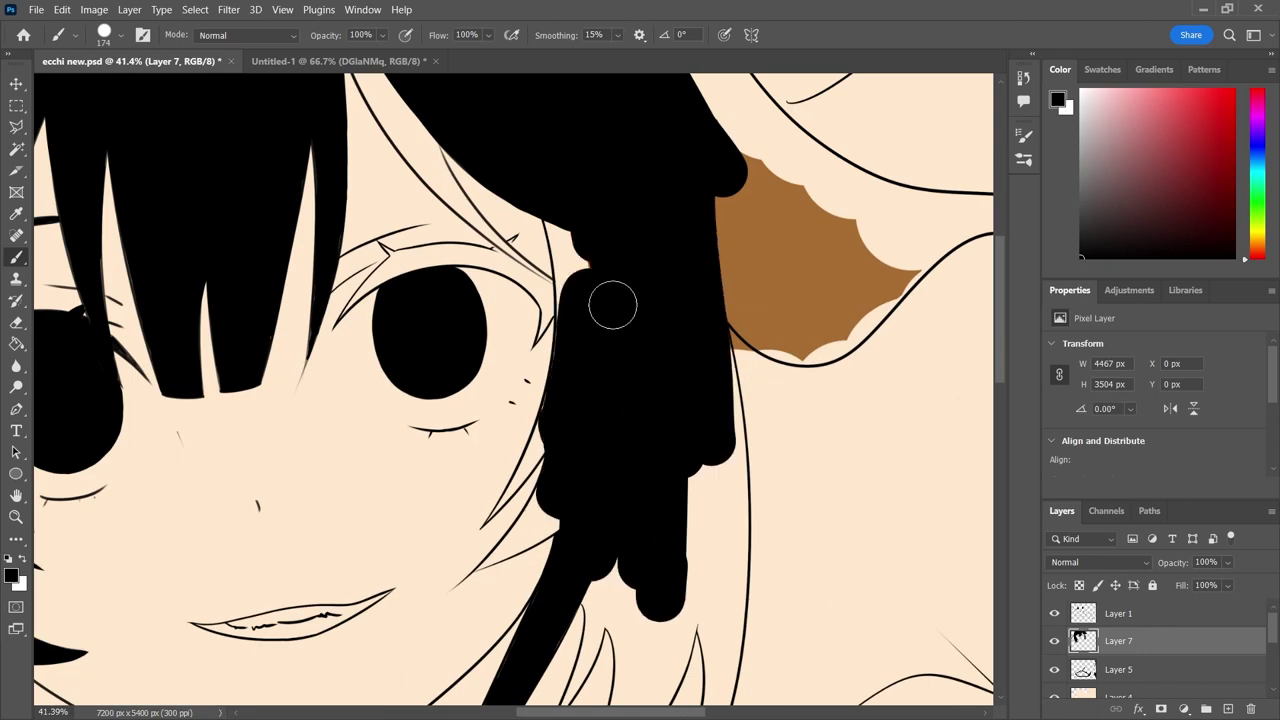
left_click_drag(693, 496, 704, 389)
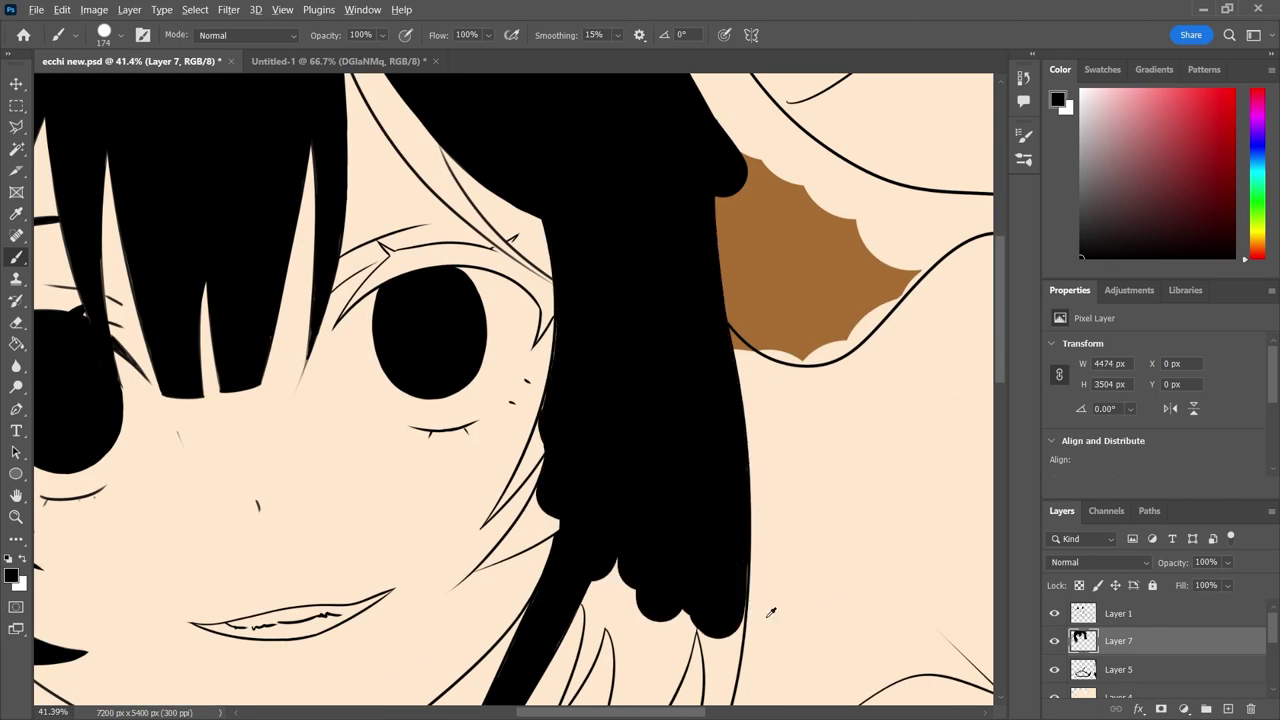
Cover the brown hair patch with a curved black stroke and shrink the brush to 81 px.
scroll(771, 612, "up", 2)
left_click_drag(490, 390, 654, 471)
key("ctrl+z")
mouse_move(745, 370)
left_mouse_down()
mouse_move(686, 449)
mouse_move(600, 420)
left_mouse_up()
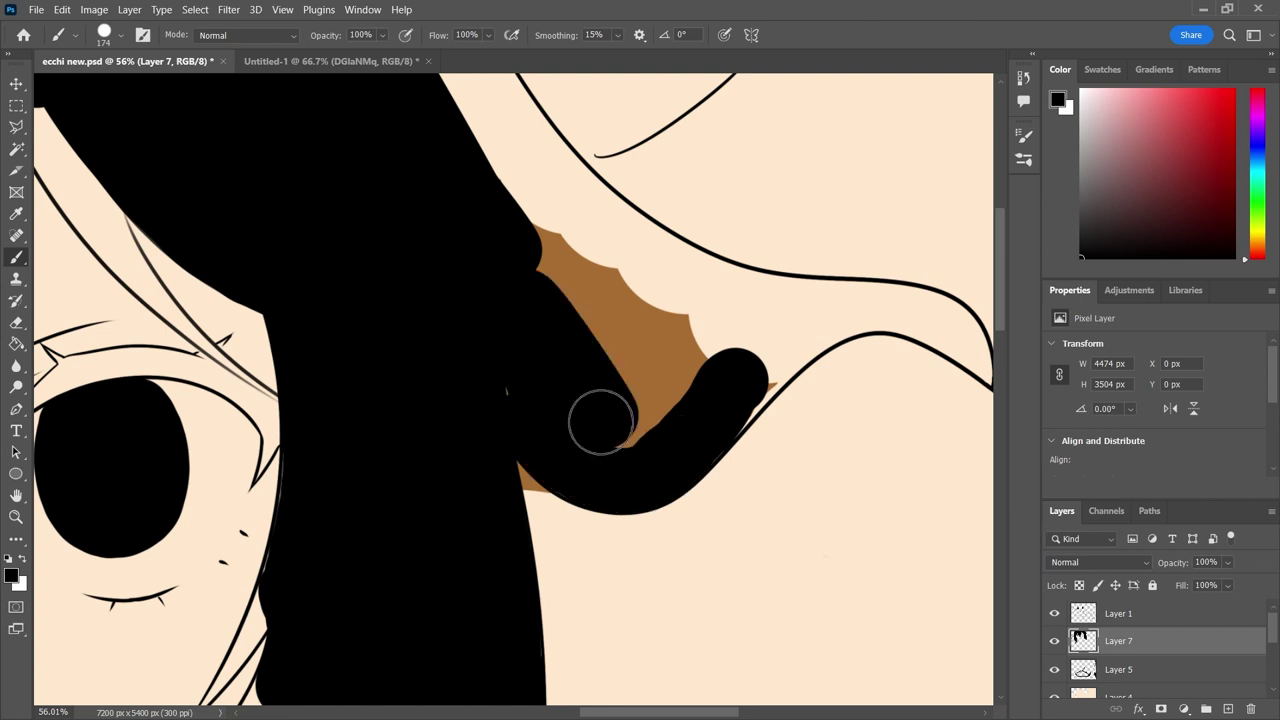
scroll(600, 420, "down", 2)
key("bracketleft")
key("bracketleft")
key("bracketleft")
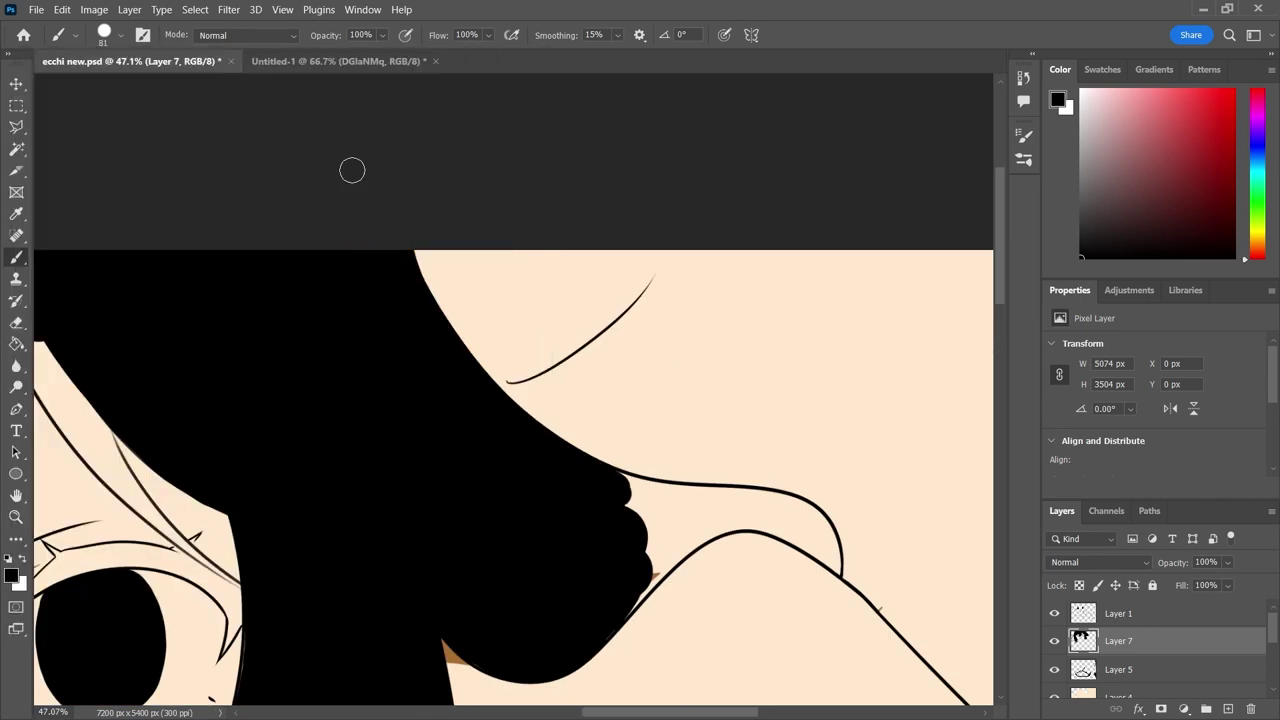
Paint black below the finger-shaped hair, then cover the upper-right hair edge with a 32 px brush.
scroll(812, 550, "up", 5)
mouse_move(850, 530)
left_mouse_down()
mouse_move(771, 423)
mouse_move(617, 423)
left_mouse_up()
key("ctrl+z")
left_click_drag(476, 373, 526, 449)
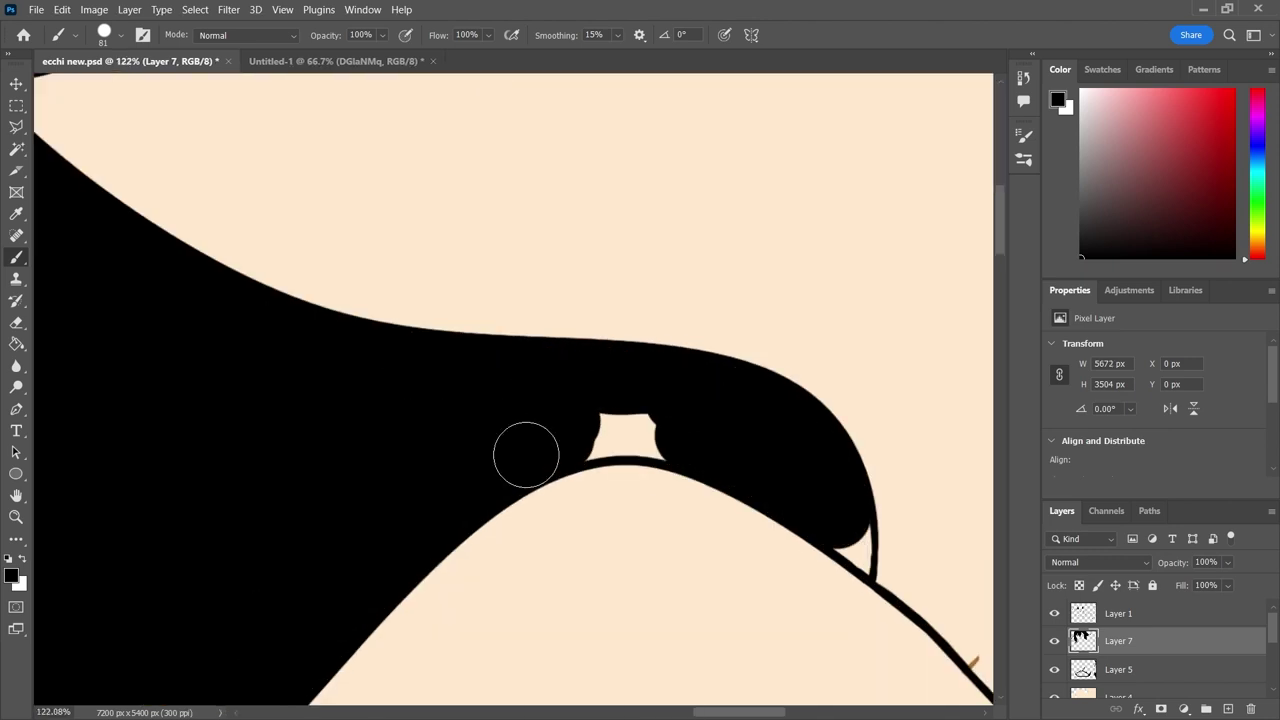
right_click(730, 414)
left_click(314, 257)
scroll(660, 394, "down", 3)
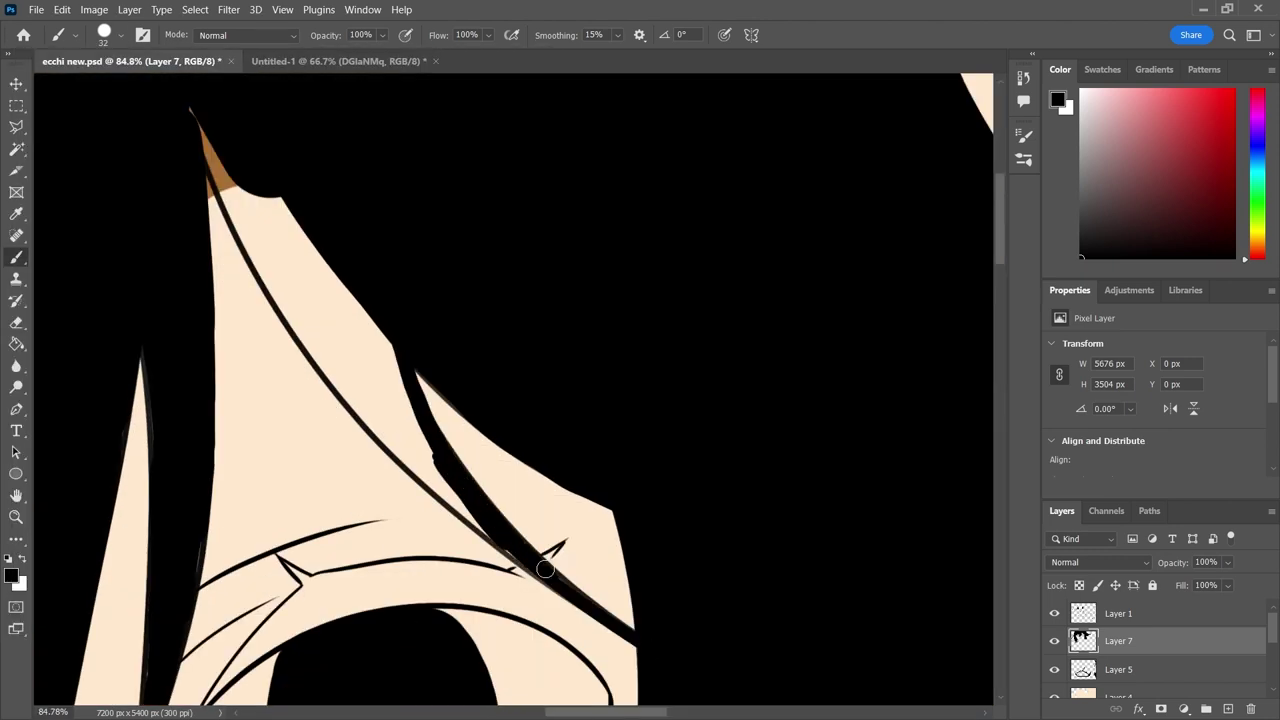
left_click_drag(307, 347, 386, 453)
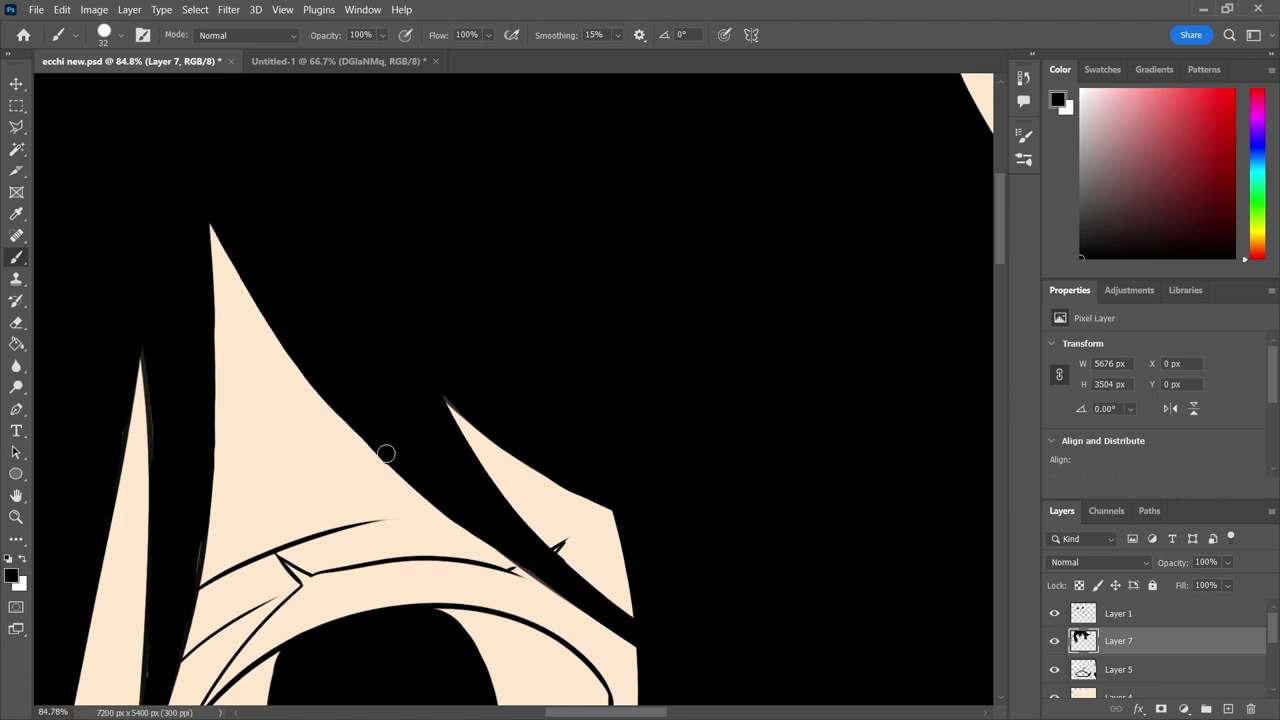
scroll(628, 513, "down", 10)
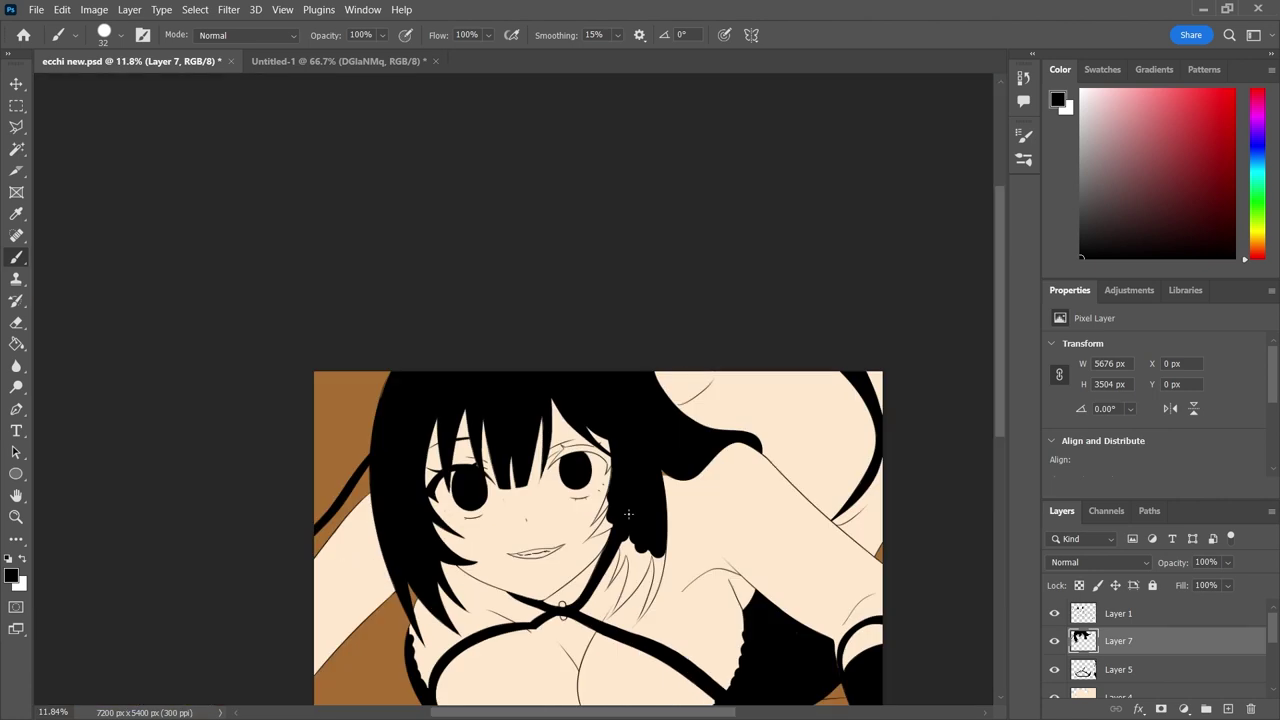
Fill the hair strand black up to its top and widen it from the lower tip.
scroll(628, 513, "up", 8)
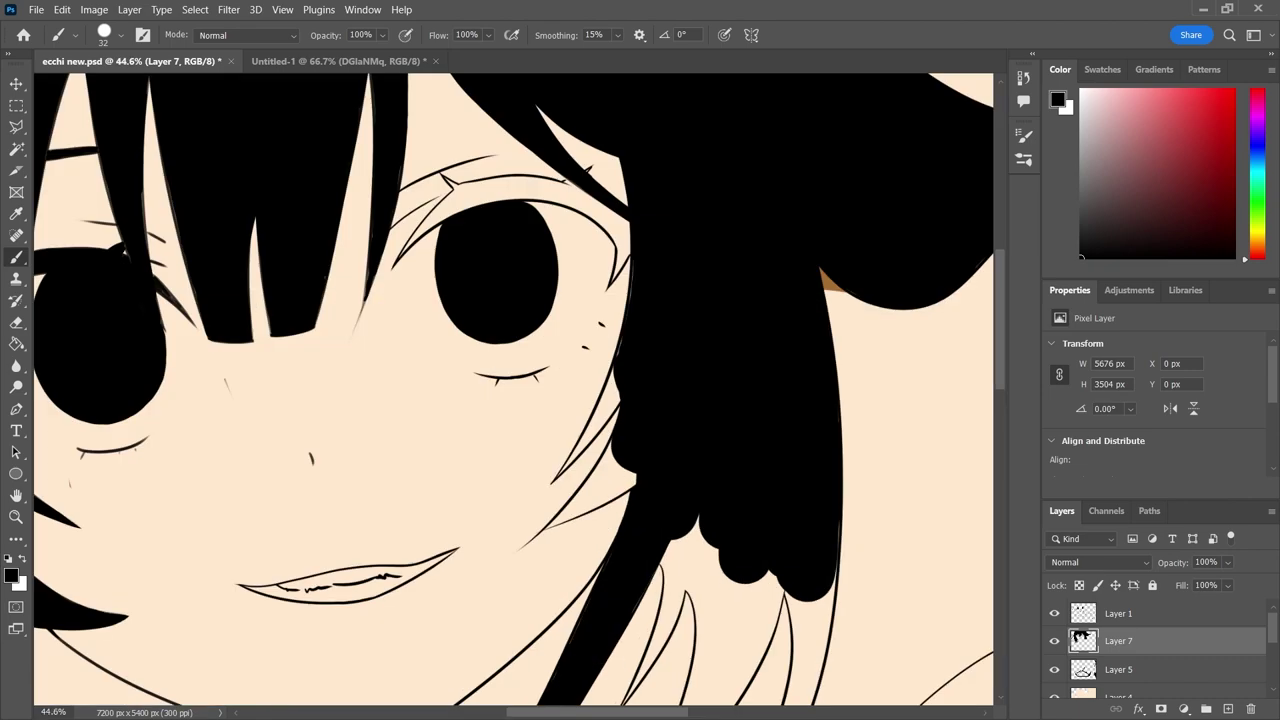
scroll(497, 598, "up", 5)
scroll(733, 172, "down", 3)
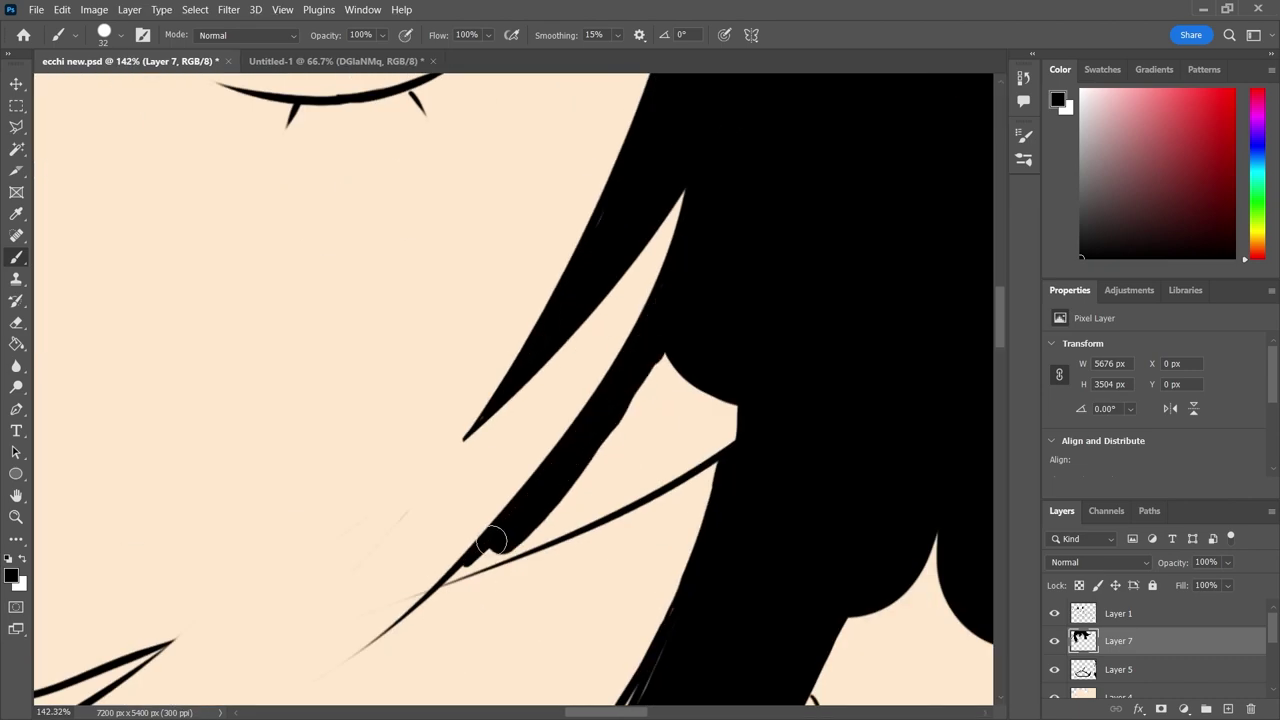
left_click_drag(497, 534, 857, 314)
scroll(857, 314, "down", 10)
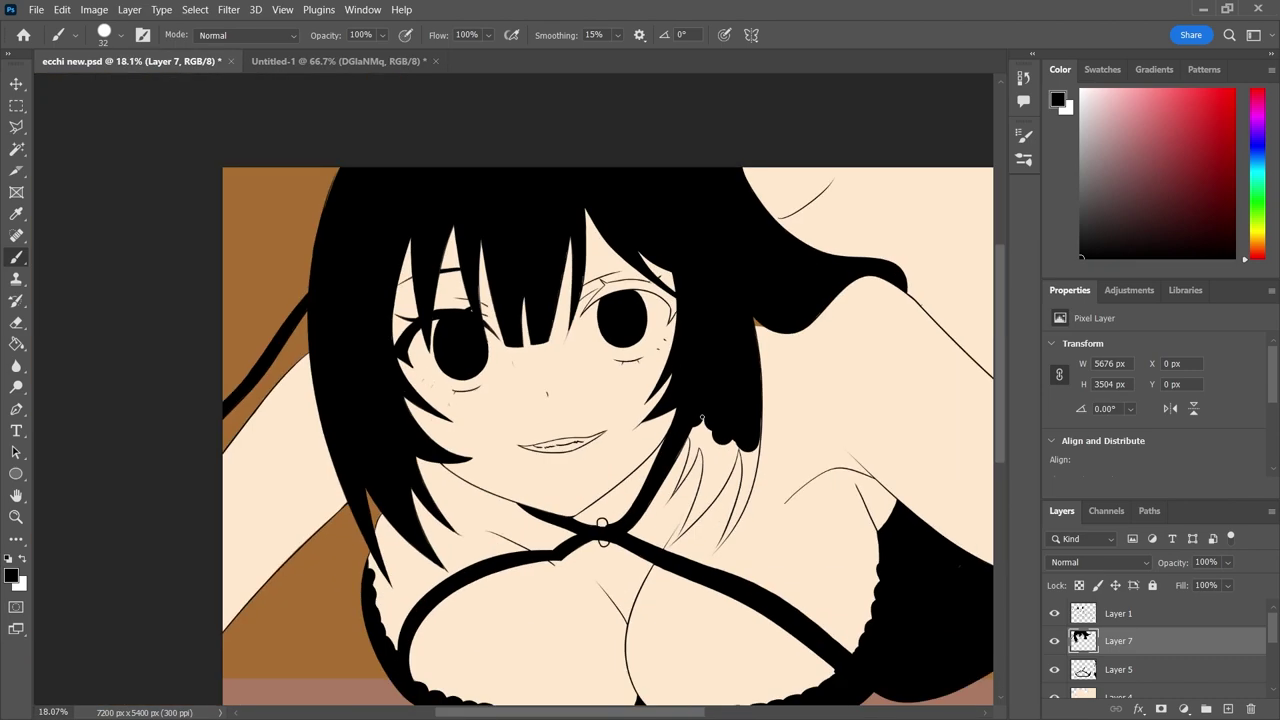
scroll(667, 466, "up", 8)
left_click_drag(592, 519, 761, 98)
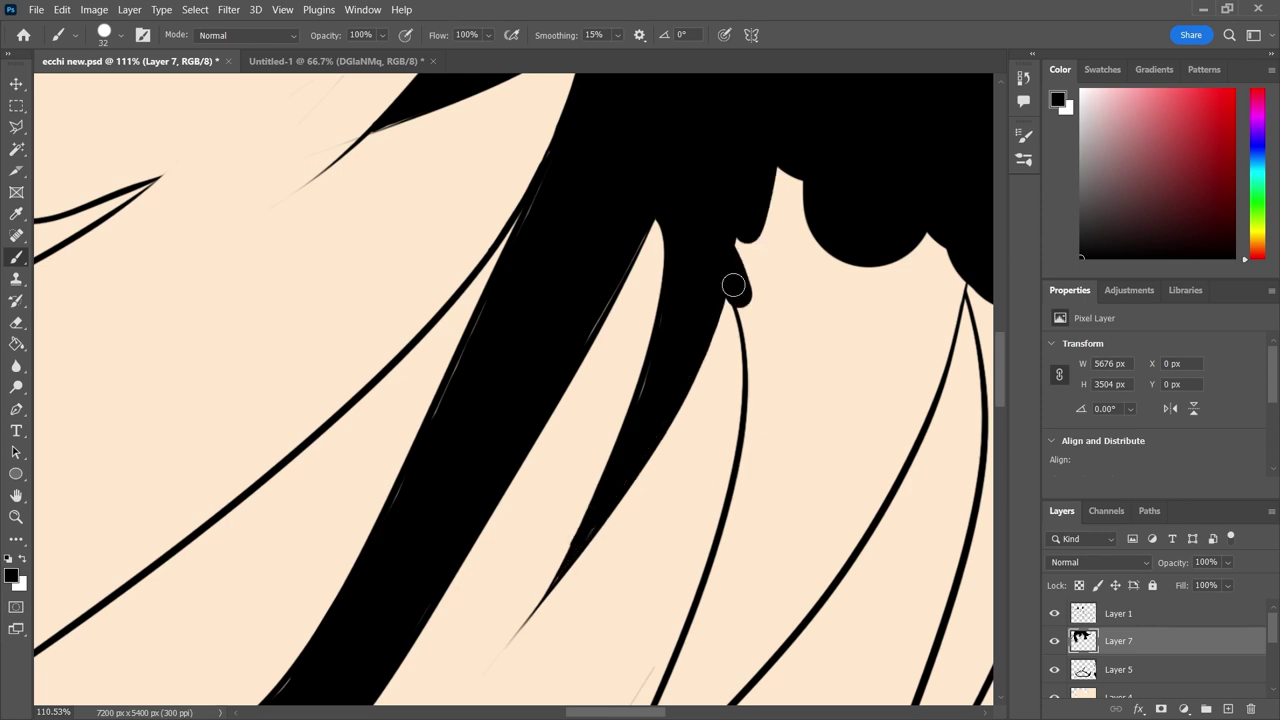
left_click_drag(733, 286, 903, 294)
scroll(658, 437, "down", 2)
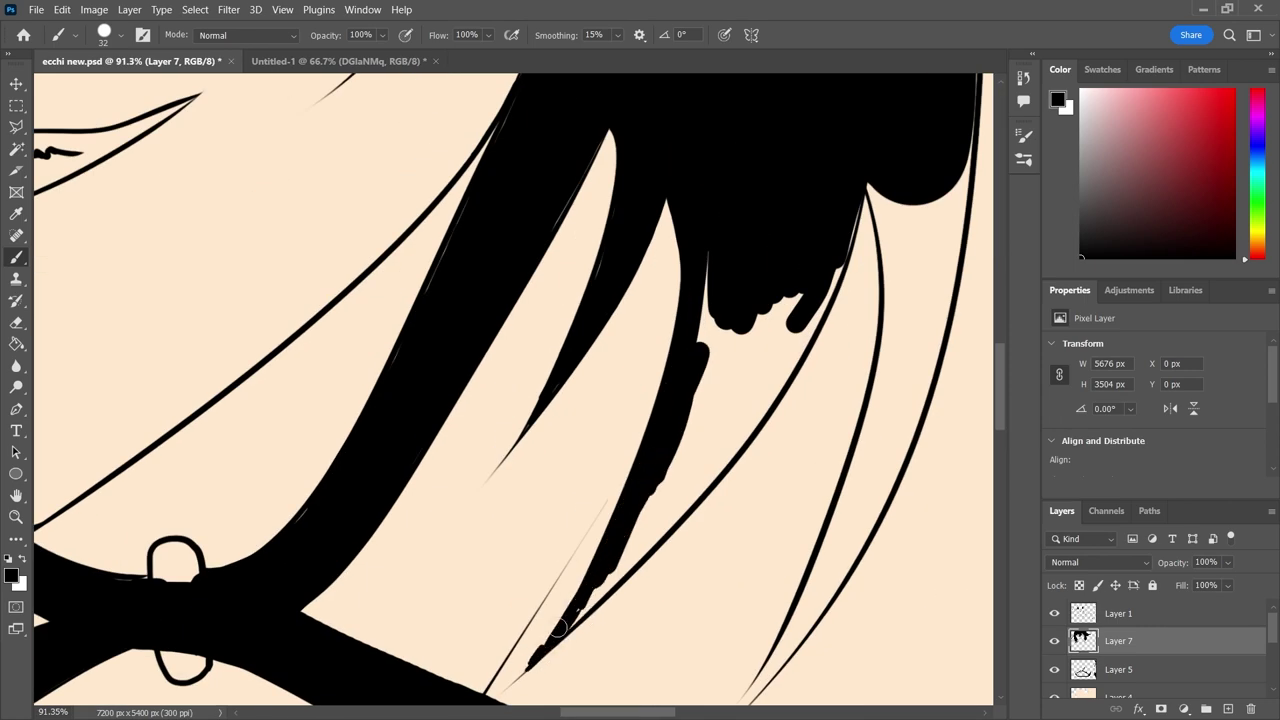
left_click_drag(558, 627, 851, 195)
scroll(664, 372, "down", 5)
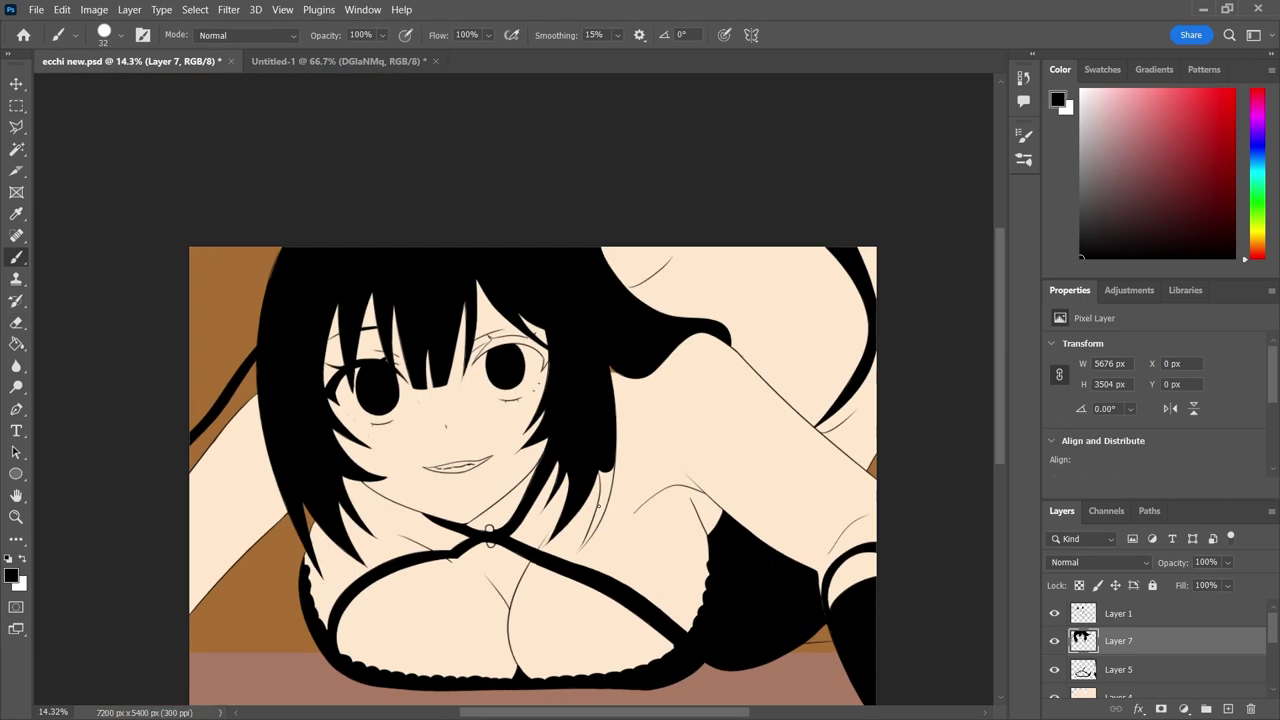
Switch between Eraser and Brush while inspecting the hair edges.
scroll(664, 372, "up", 5)
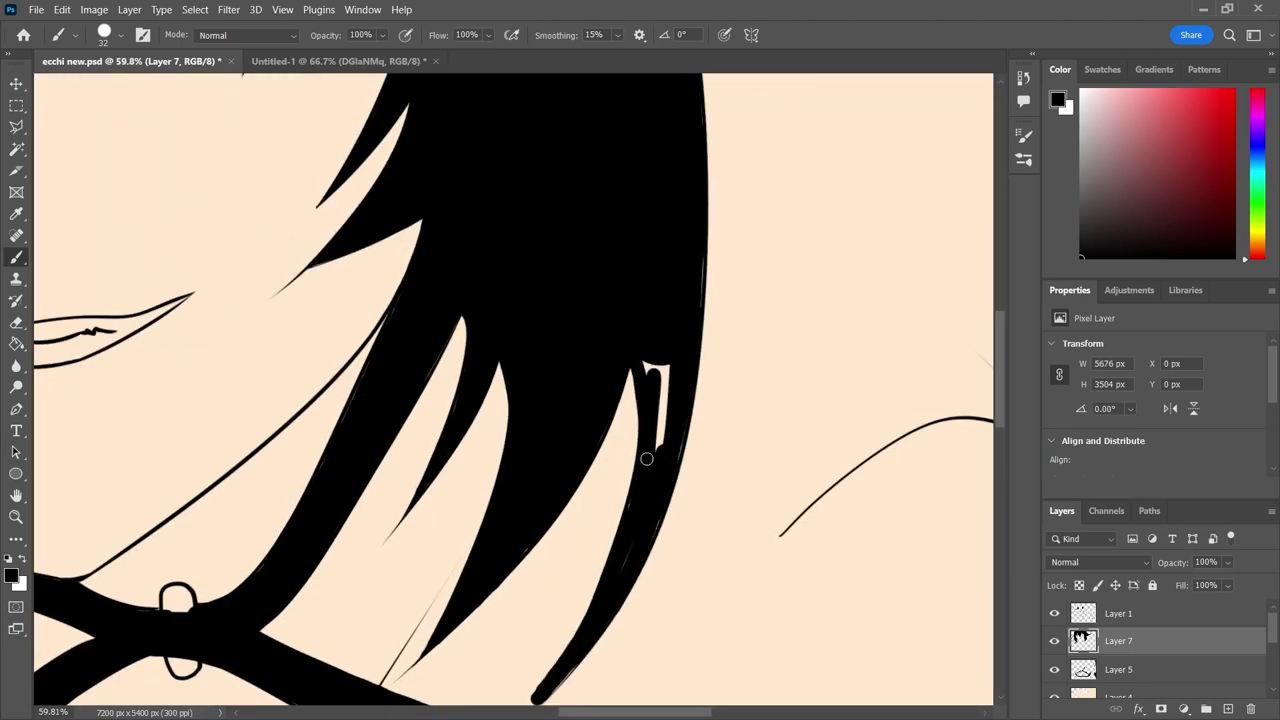
scroll(628, 528, "up", 3)
key("e")
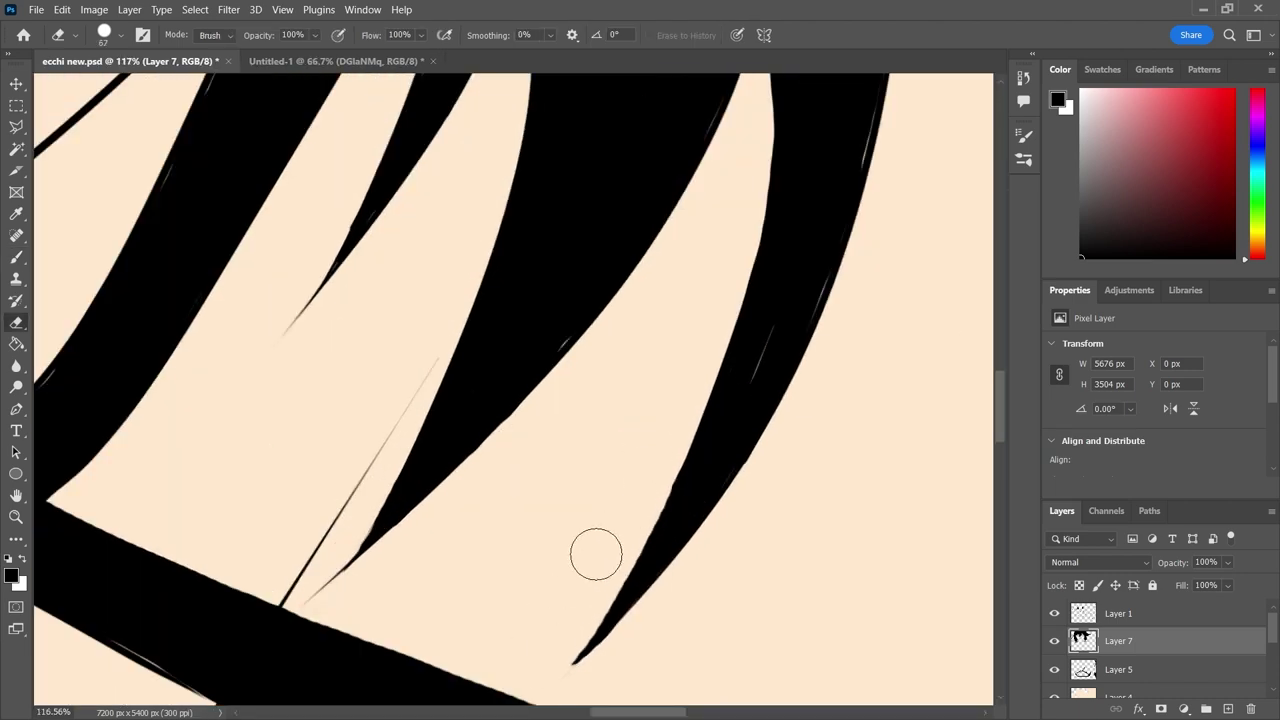
scroll(751, 437, "down", 3)
scroll(766, 266, "up", 5)
key("b")
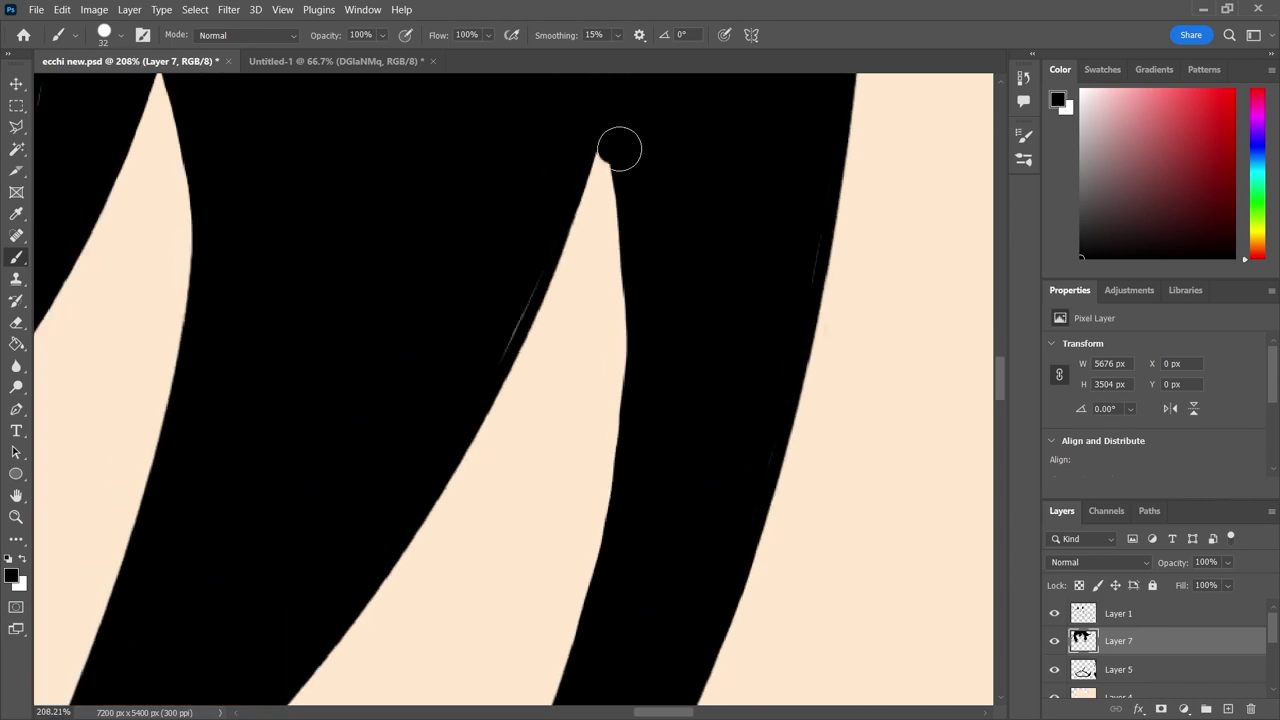
scroll(628, 523, "down", 5)
scroll(628, 523, "down", 2)
Move to Layer 1 and shrink the brush to 12 px for eyelid line cleanup.
key("alt+bracketright")
scroll(850, 287, "up", 3)
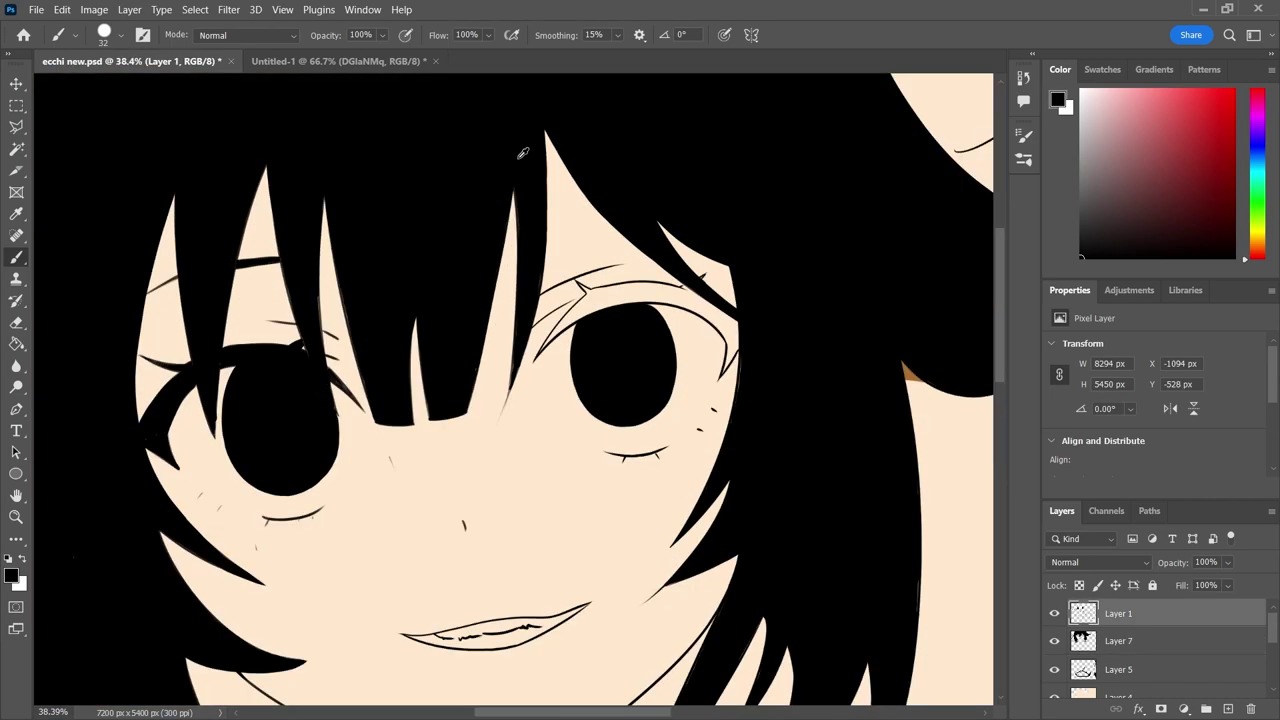
scroll(850, 287, "up", 2)
key("bracketleft")
key("bracketleft")
scroll(409, 371, "up", 3)
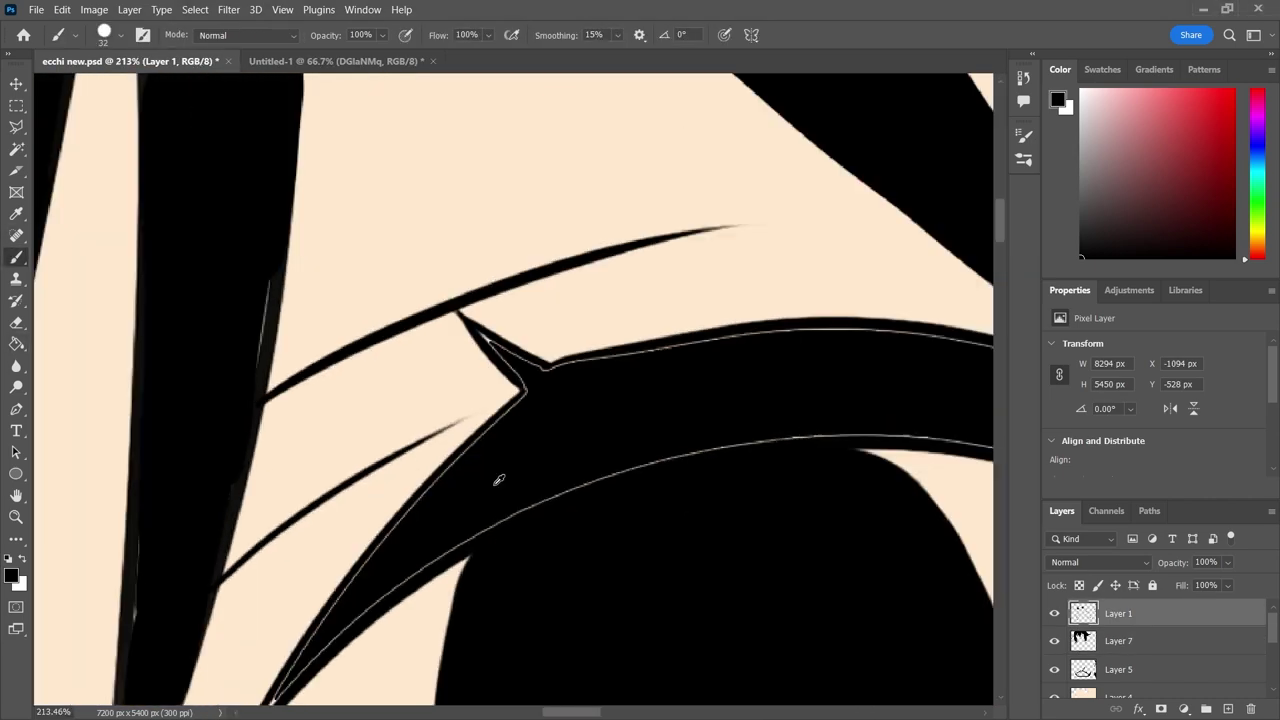
scroll(494, 477, "up", 2)
scroll(557, 306, "down", 3)
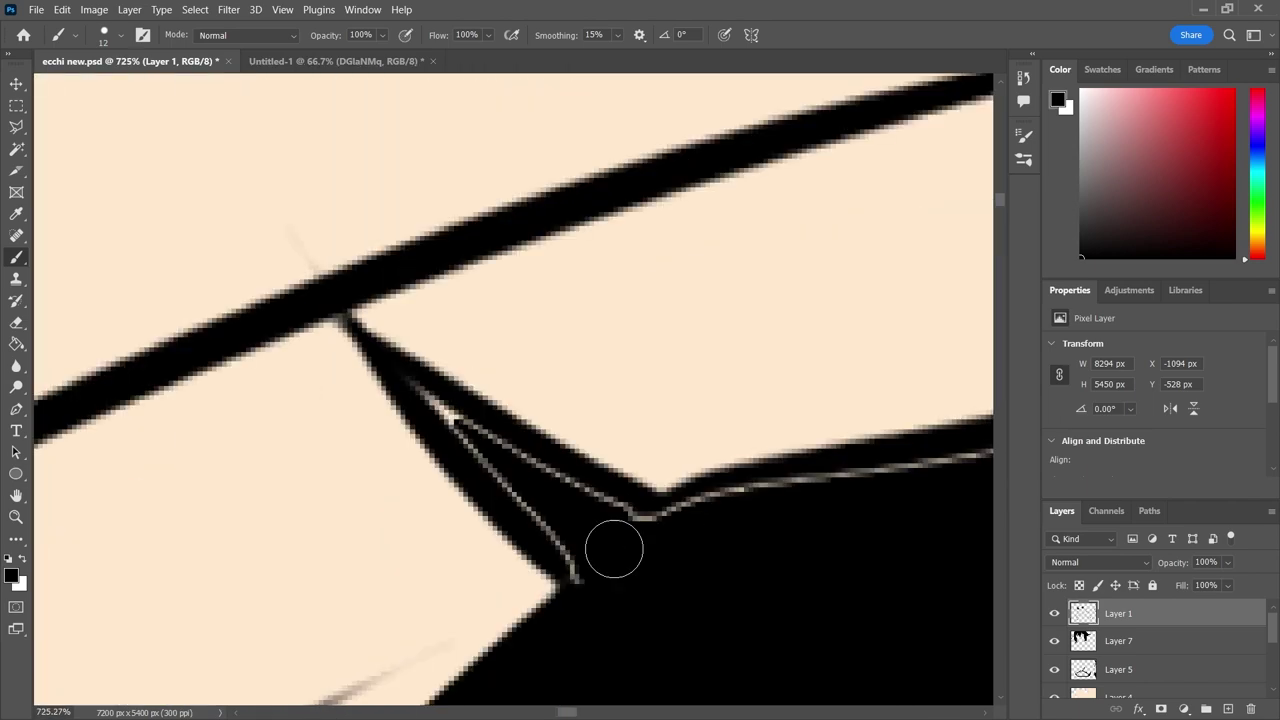
scroll(600, 400, "down", 2)
scroll(953, 502, "up", 3)
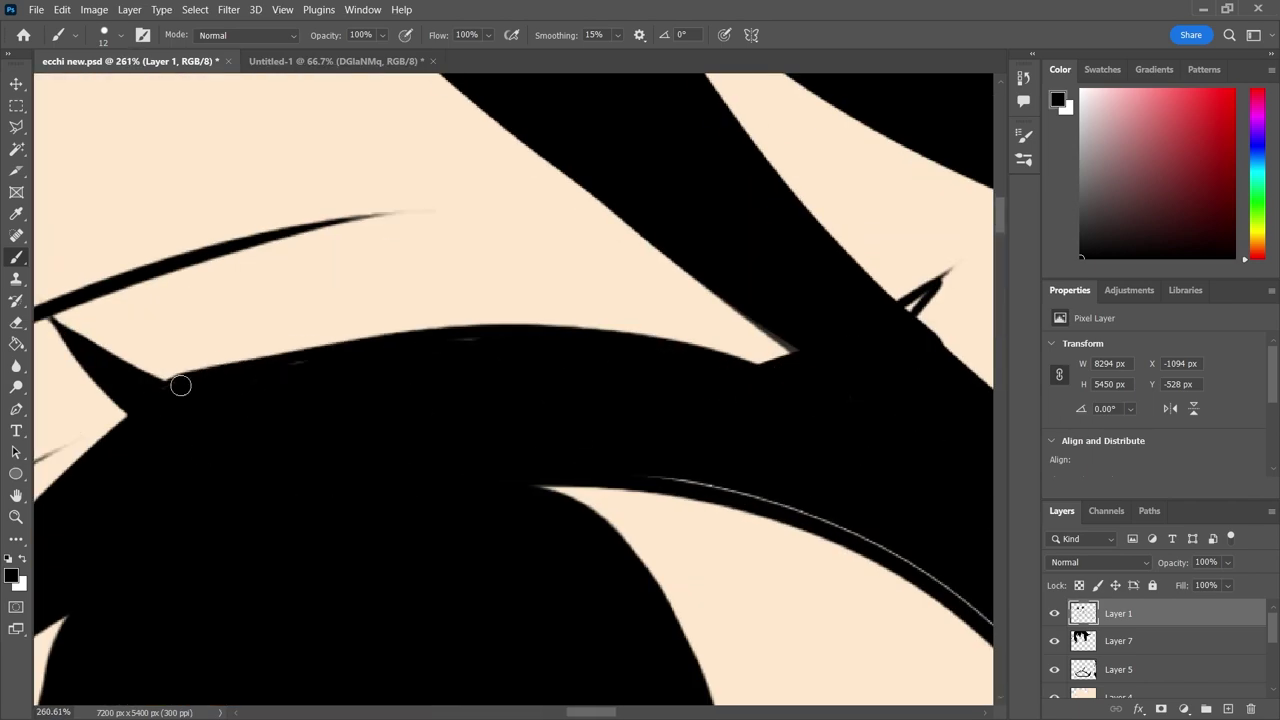
scroll(769, 417, "down", 2)
scroll(769, 429, "down", 1)
scroll(869, 337, "down", 1)
scroll(610, 363, "down", 2)
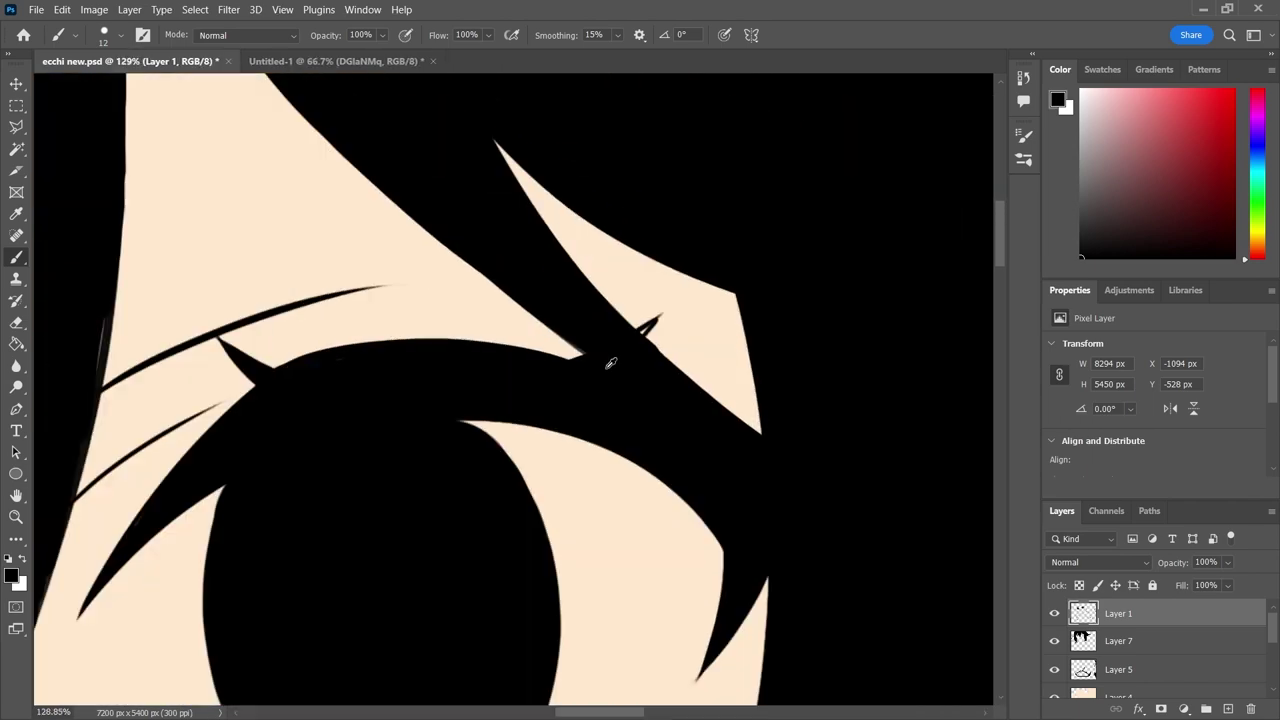
scroll(652, 320, "down", 10)
Paint both of the girl's eye whites white on Layer 8, after checking the reference.
key("ctrl+Tab")
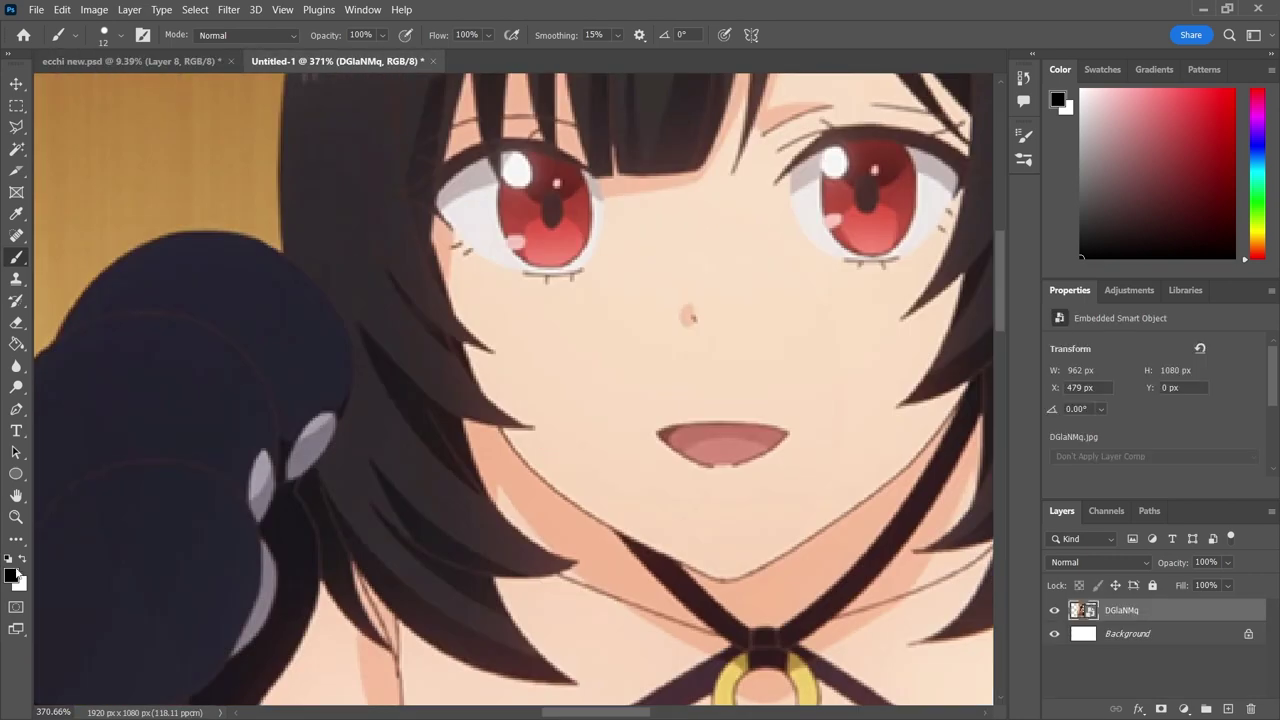
key("ctrl+Tab")
scroll(489, 410, "up", 1)
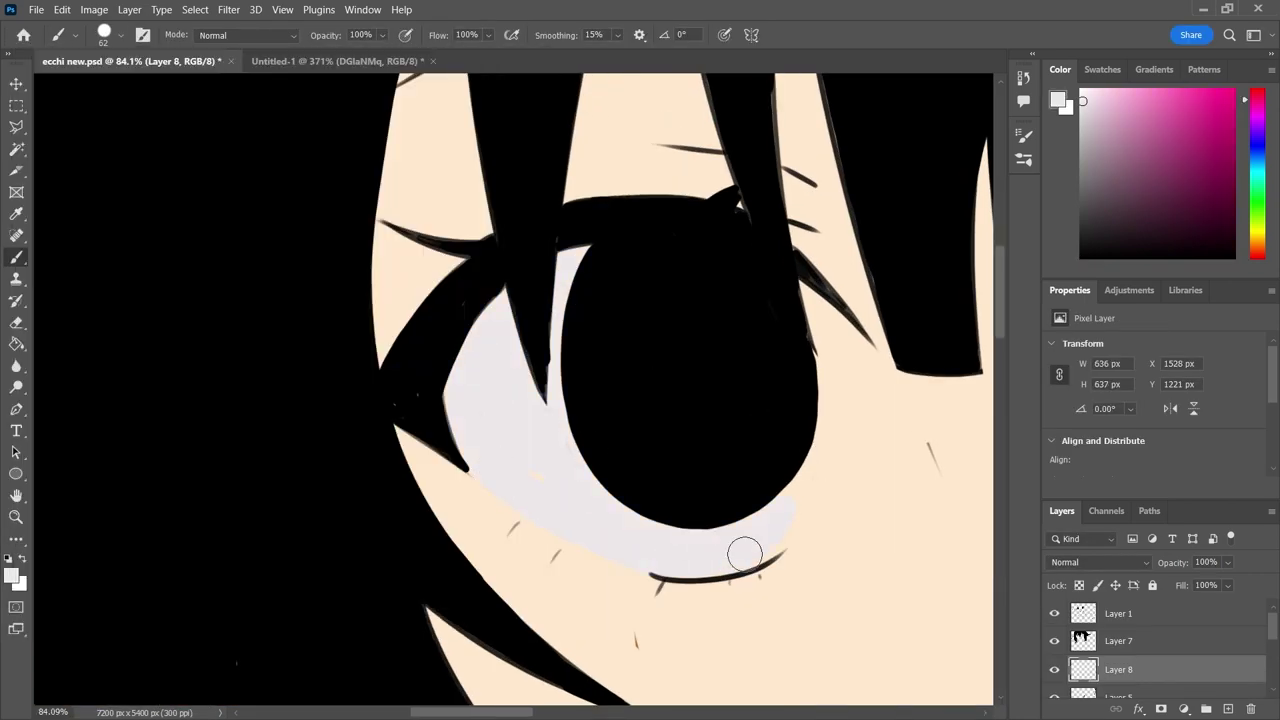
scroll(729, 369, "down", 8)
scroll(177, 443, "up", 7)
mouse_move(415, 485)
left_mouse_down()
mouse_move(470, 560)
mouse_move(607, 603)
left_mouse_up()
scroll(770, 425, "down", 3)
scroll(543, 423, "up", 4)
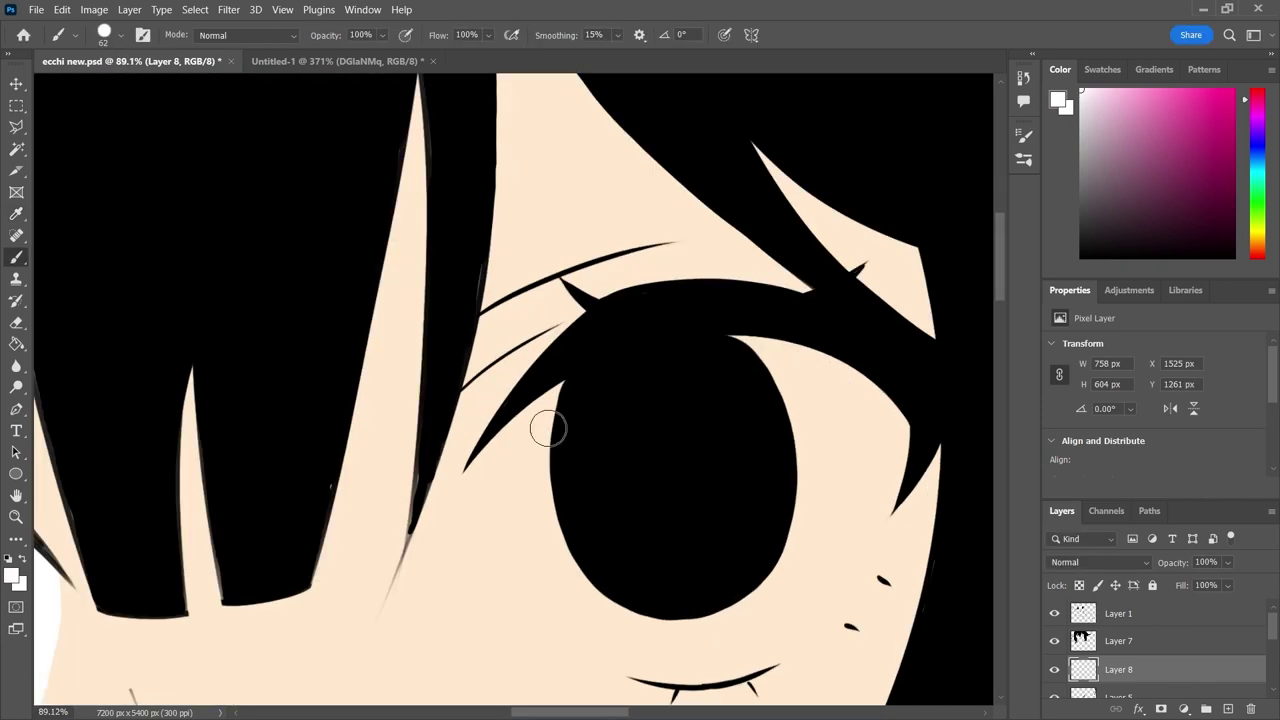
mouse_move(543, 423)
left_mouse_down()
mouse_move(691, 651)
mouse_move(857, 508)
mouse_move(864, 365)
left_mouse_up()
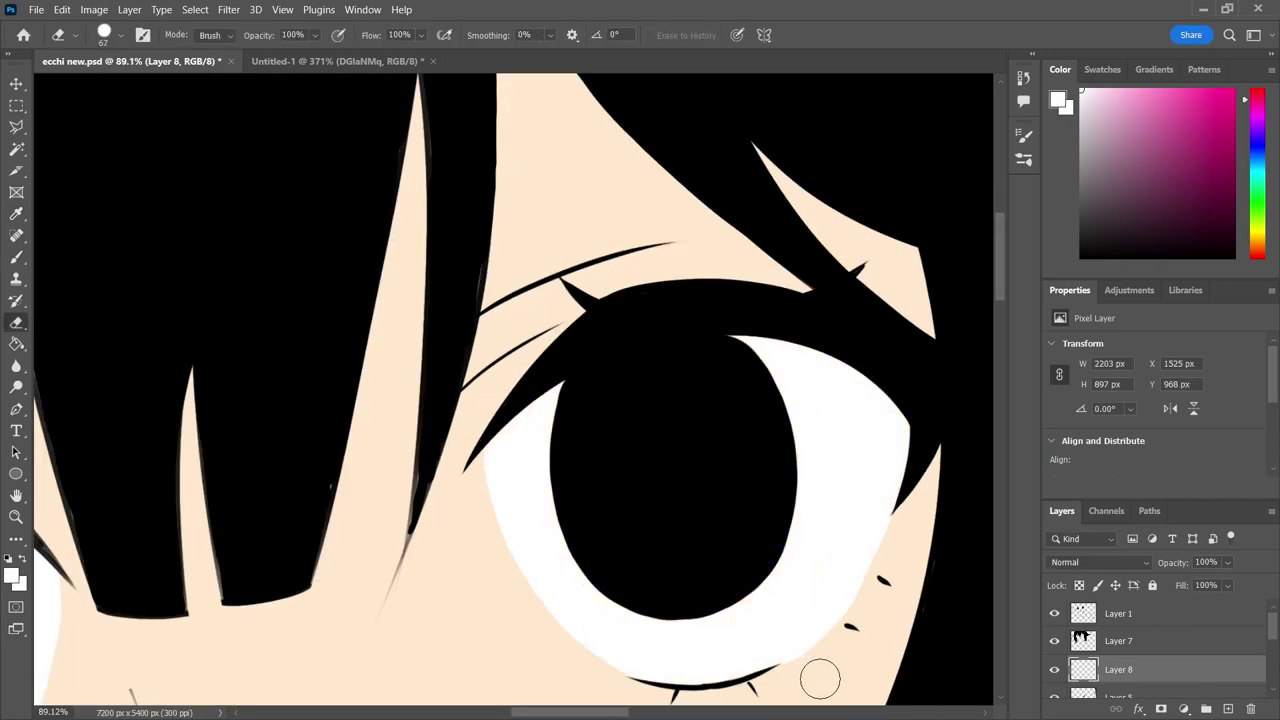
Paint the girl's teeth white with the Brush.
key("b")
scroll(882, 634, "down", 5)
scroll(663, 680, "up", 3)
scroll(614, 529, "up", 3)
mouse_move(654, 460)
left_mouse_down()
mouse_move(372, 544)
mouse_move(800, 525)
left_mouse_up()
scroll(800, 525, "down", 1)
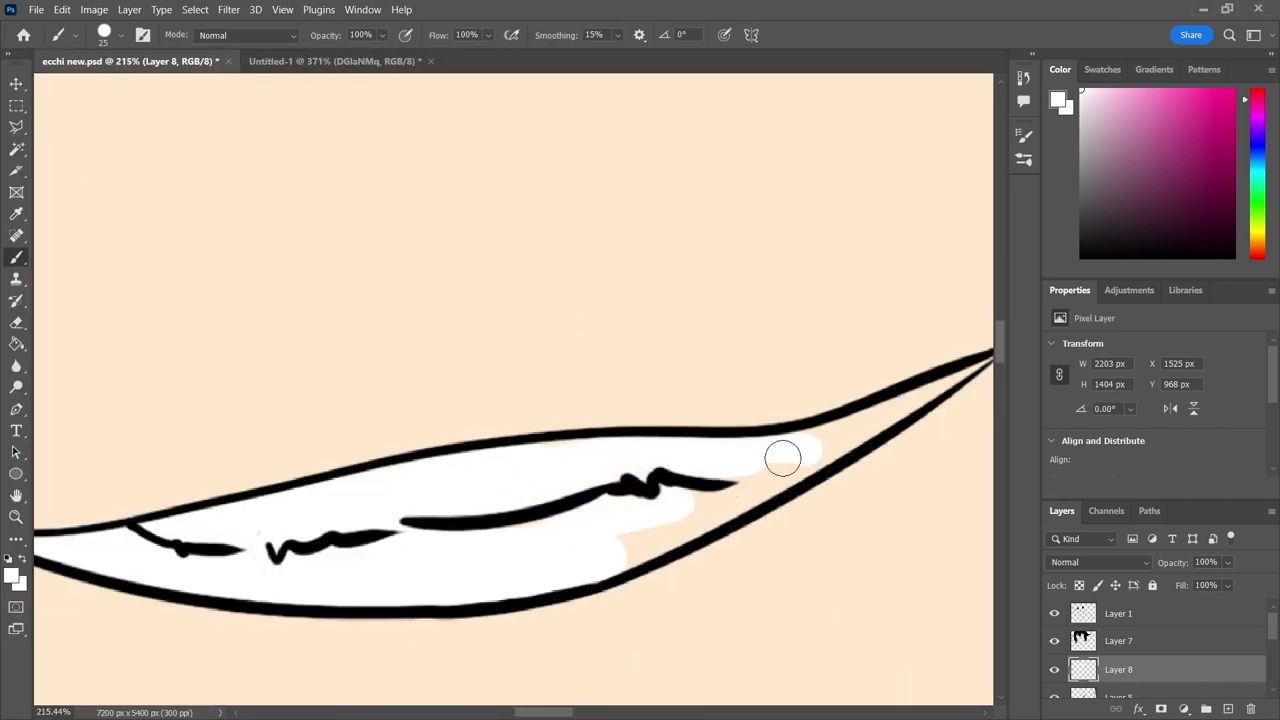
scroll(480, 557, "down", 5)
scroll(480, 557, "down", 1)
On a new layer, stamp a large yellow disc at the strap crossing and erase its centre into a ring.
left_click(1118, 640)
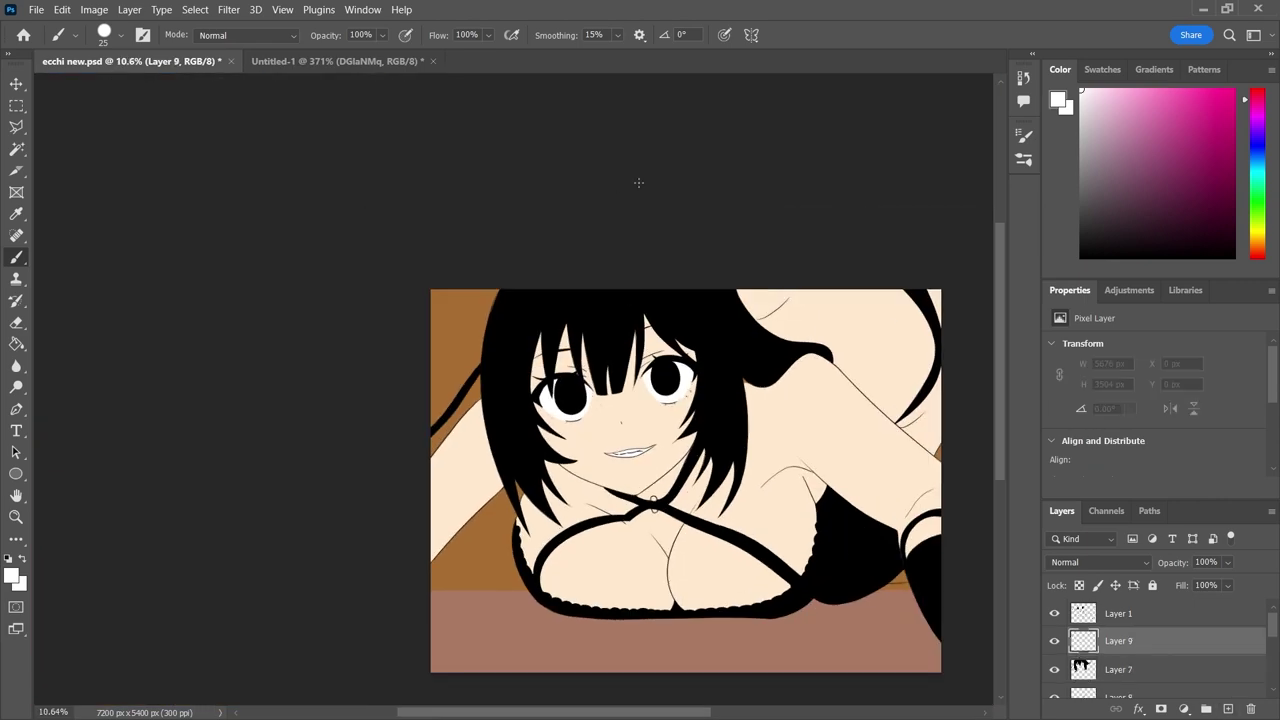
key("ctrl+Tab")
key("ctrl+Tab")
key("ctrl+shift+alt+n")
scroll(631, 471, "up", 10)
right_click(558, 468)
key("Return")
left_click(600, 477)
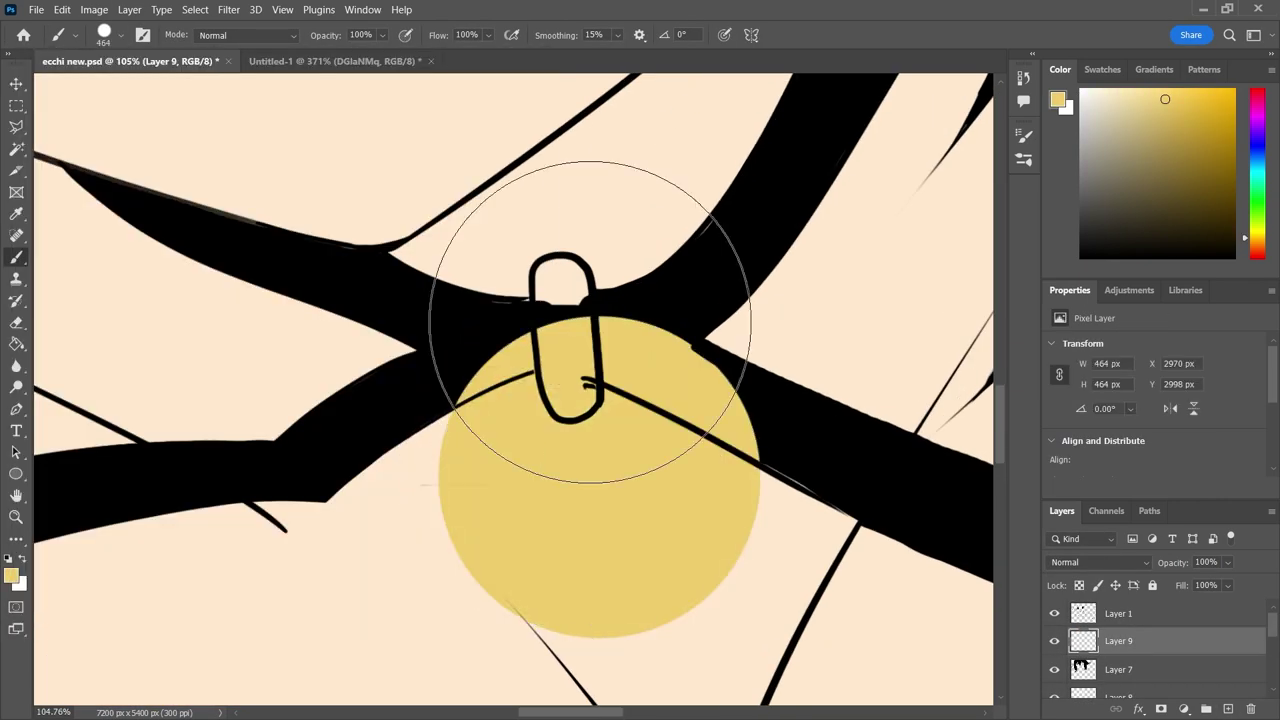
right_click(586, 429)
key("Return")
key("e")
right_click(570, 477)
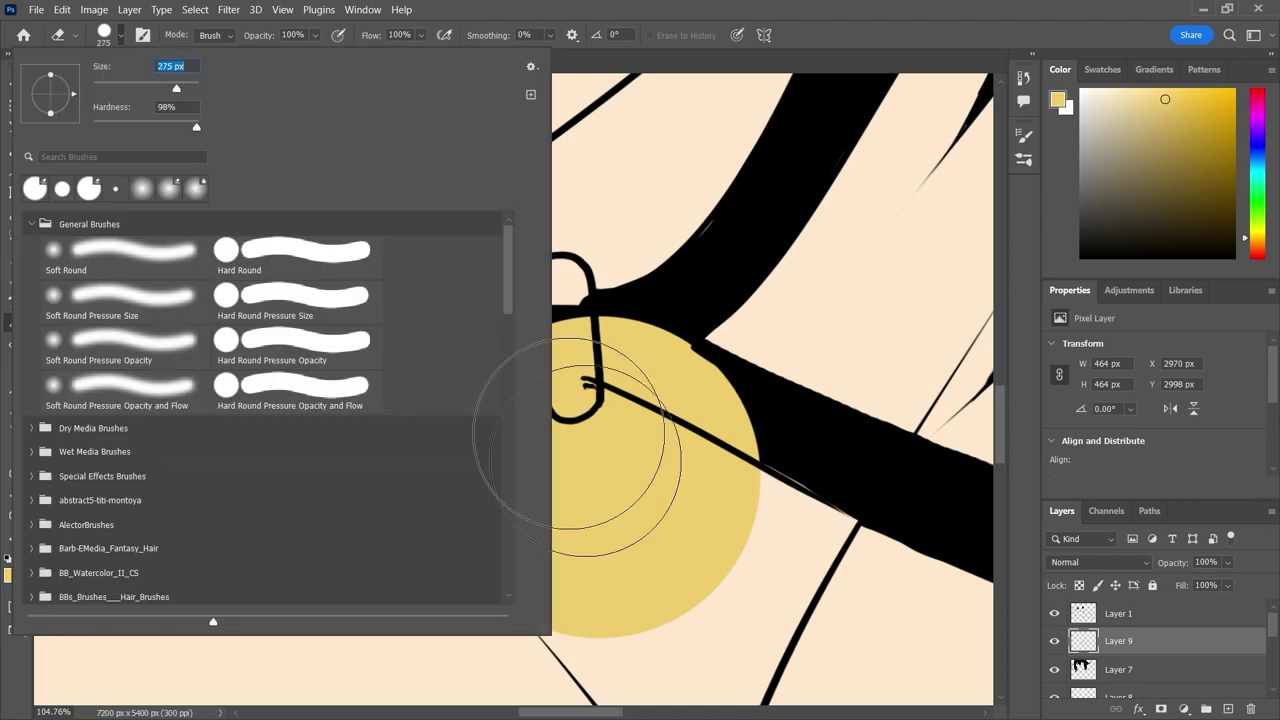
left_click(590, 475)
Paint a black loop holding the ring, using a size-62 black brush.
scroll(590, 475, "up", 2)
key("b")
key("d")
left_click(104, 35)
key("Return")
scroll(443, 400, "up", 2)
left_click_drag(345, 240, 443, 400)
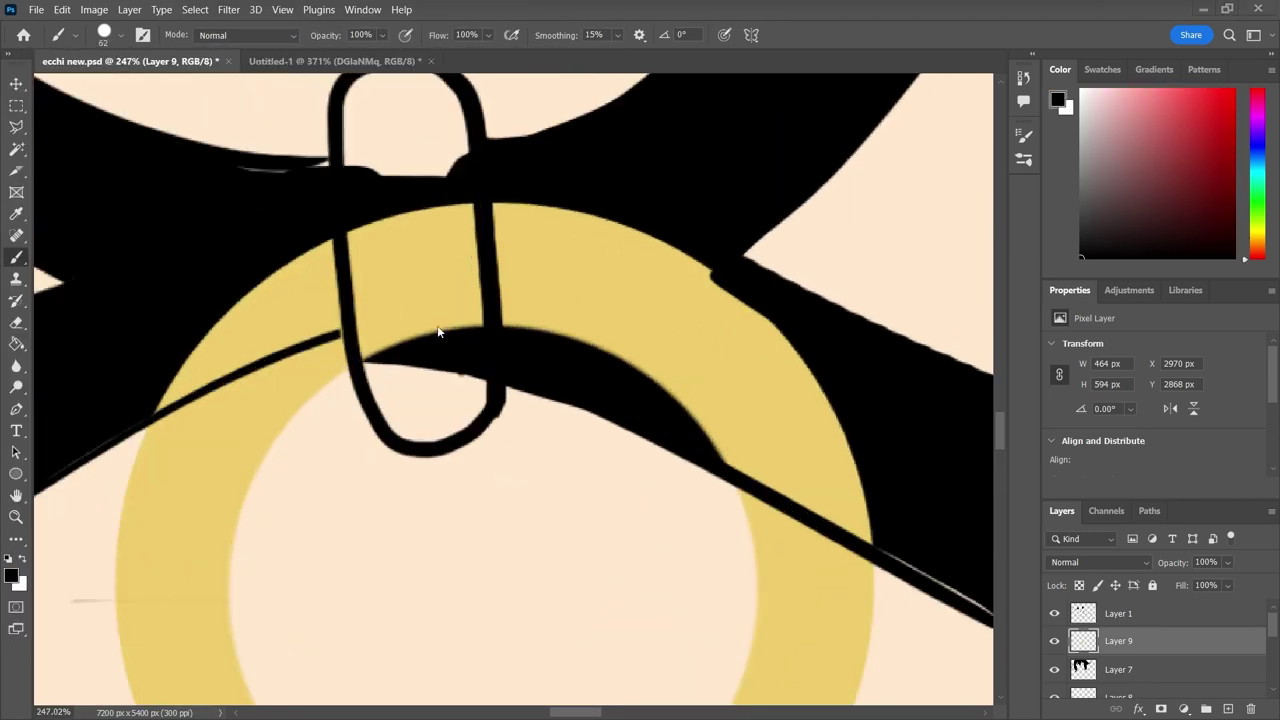
Switch to the Eraser and step between Layer 1 and Layer 8.
key("e")
key("alt+bracketright")
scroll(397, 186, "left", 5)
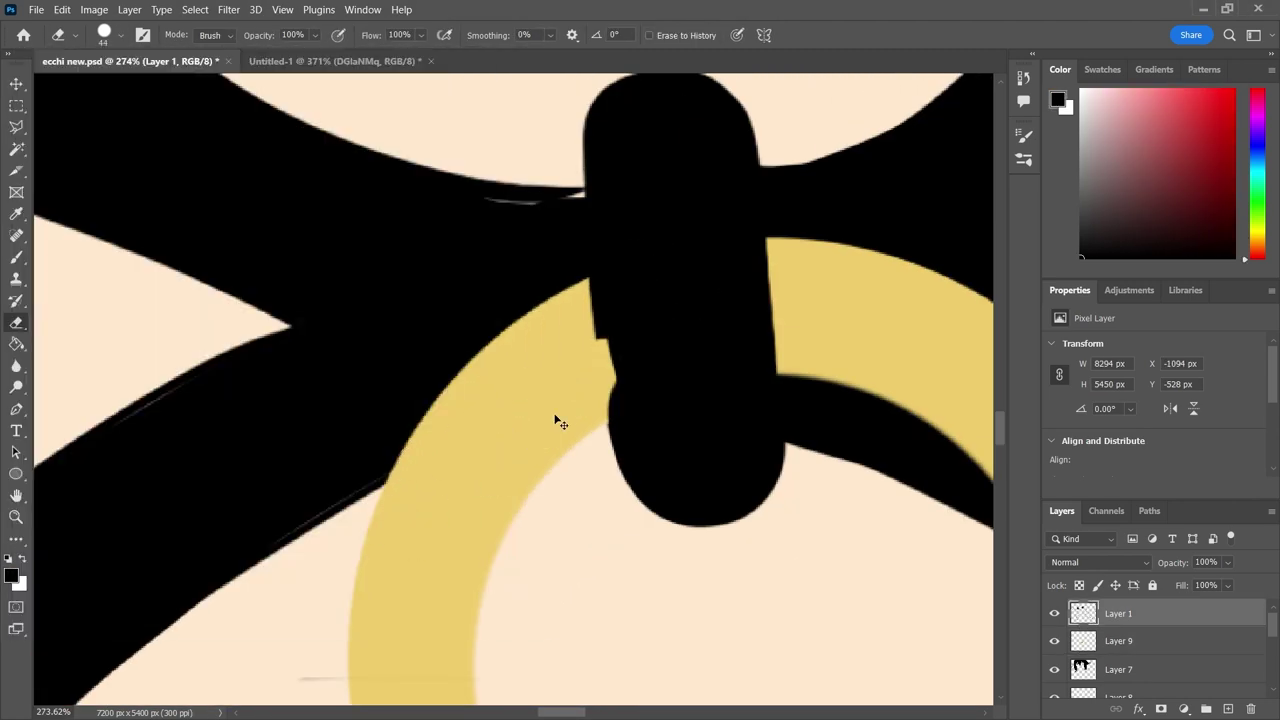
scroll(605, 280, "right", 6)
key("alt+bracketleft")
key("alt+bracketleft")
key("alt+bracketleft")
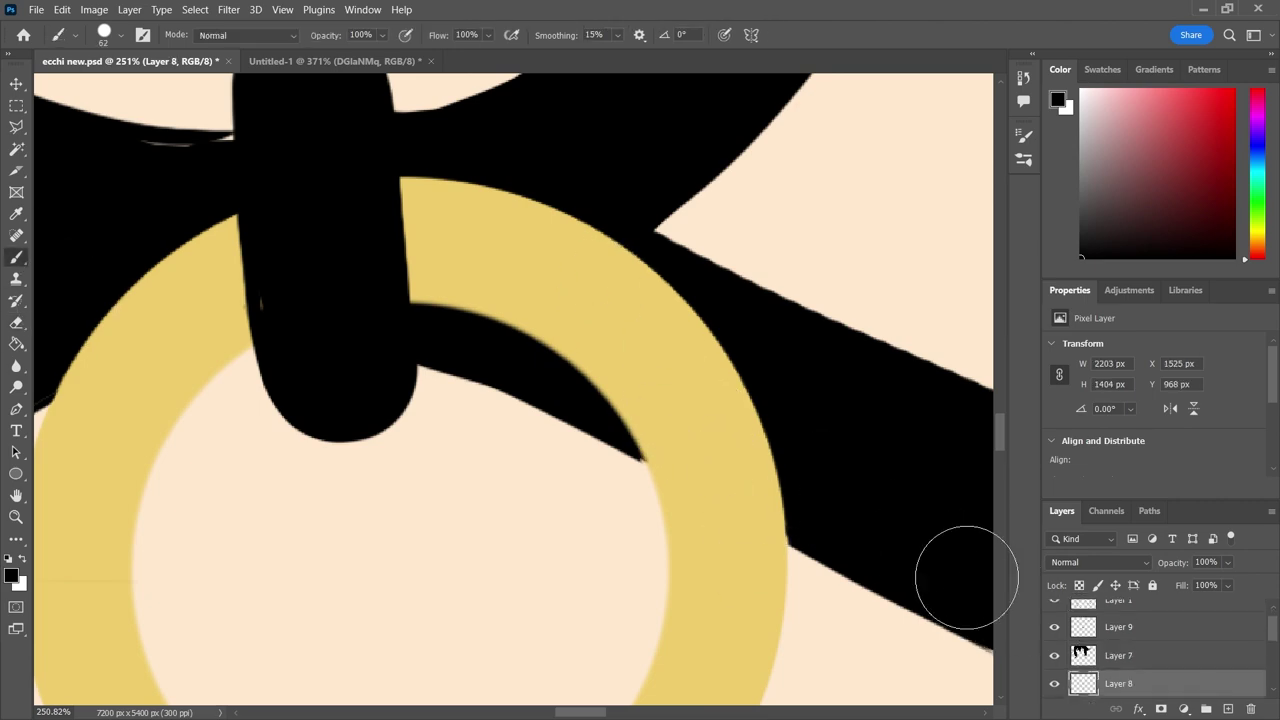
scroll(483, 423, "down", 10)
scroll(434, 409, "down", 2)
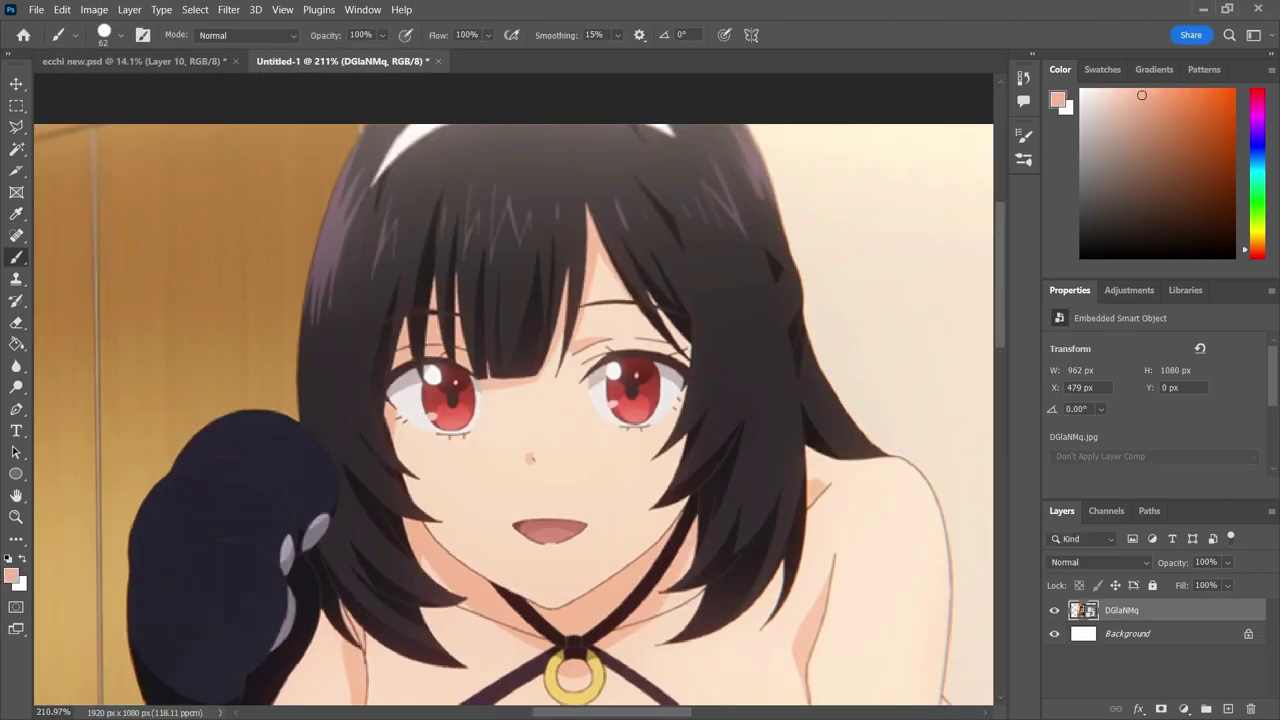
Paint salmon shading on the skin and shoulder crease, trimming edges with the Eraser.
key("ctrl+Tab")
scroll(443, 189, "up", 5)
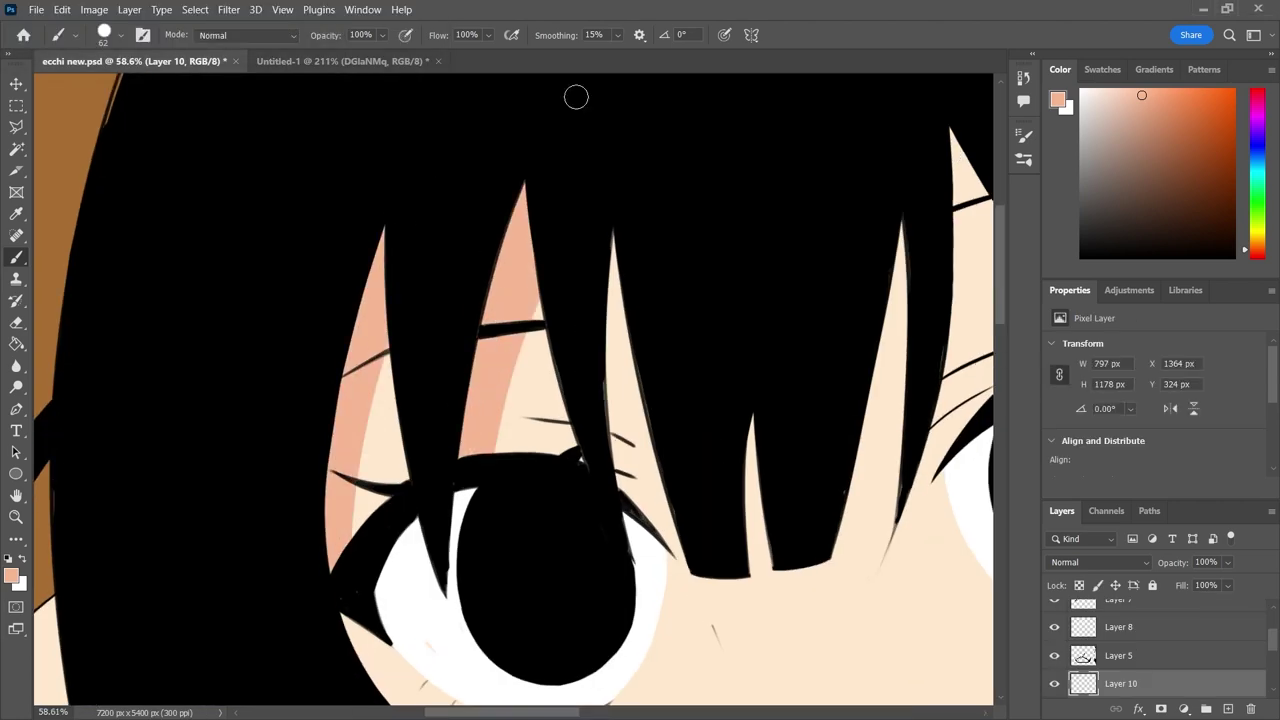
scroll(427, 451, "right", 5)
scroll(427, 451, "down", 1)
scroll(707, 381, "down", 3)
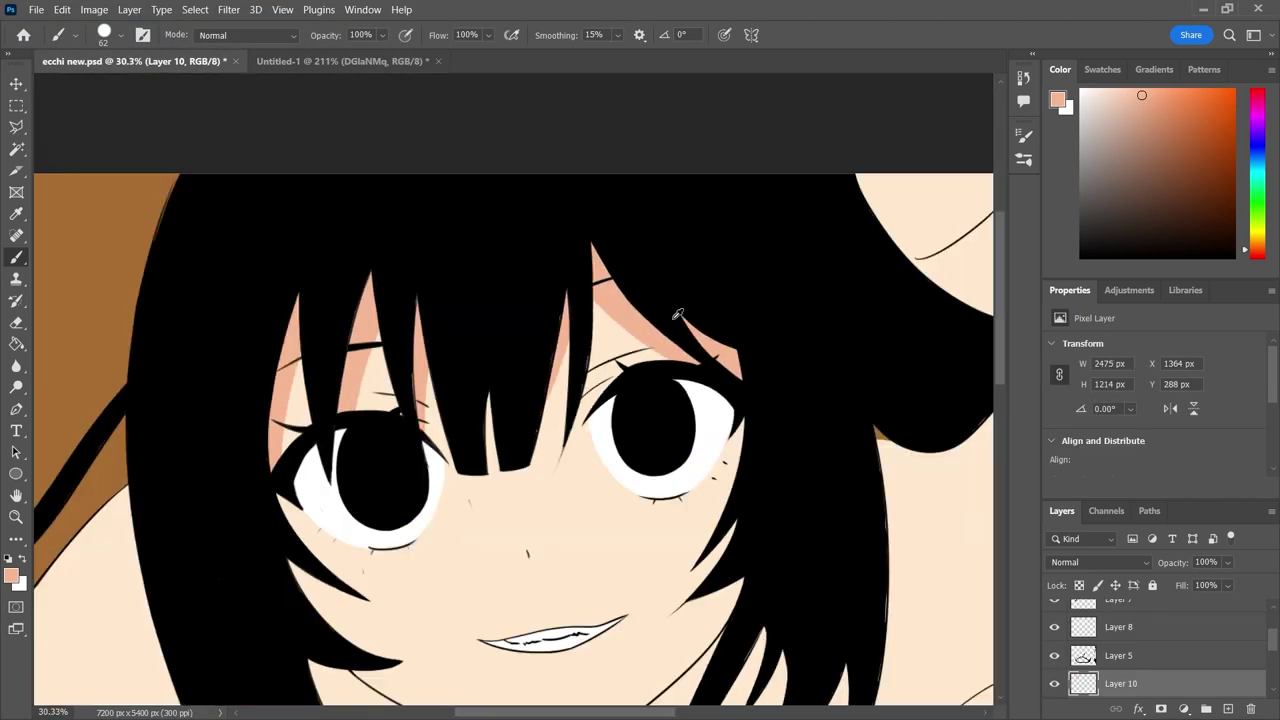
scroll(651, 523, "down", 3)
scroll(651, 523, "up", 8)
mouse_move(429, 349)
left_mouse_down()
mouse_move(855, 405)
mouse_move(790, 490)
left_mouse_up()
scroll(757, 378, "up", 3)
mouse_move(400, 250)
left_mouse_down()
mouse_move(677, 289)
mouse_move(580, 309)
mouse_move(450, 260)
left_mouse_up()
key("e")
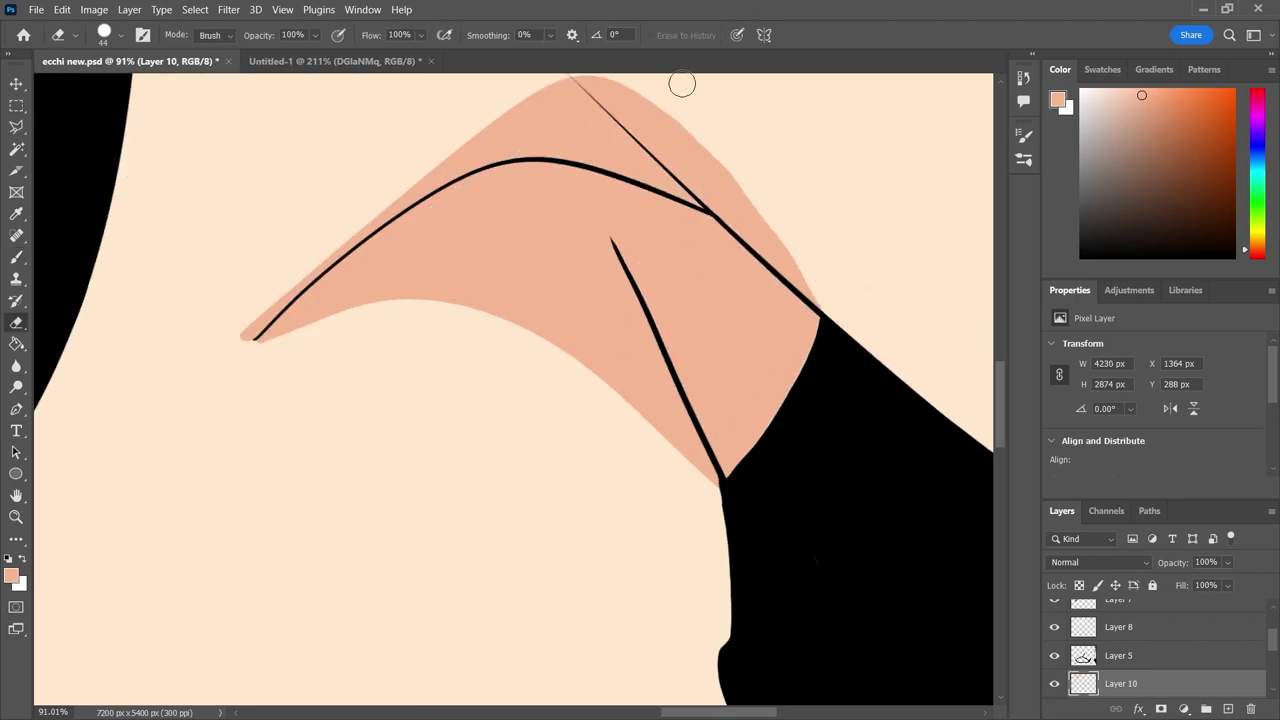
scroll(700, 480, "down", 10)
key("b")
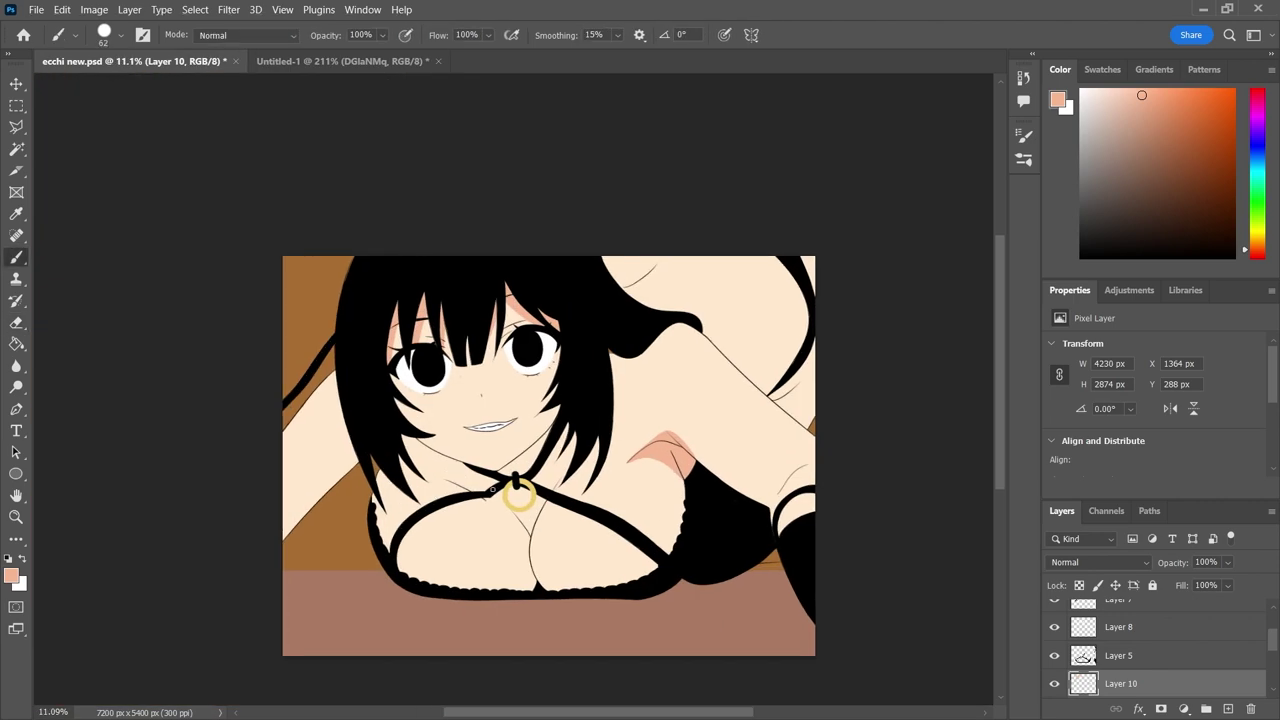
Shade the left side of the neck and the neck beneath the ring in salmon.
scroll(492, 489, "up", 5)
mouse_move(440, 600)
left_mouse_down()
mouse_move(130, 460)
mouse_move(156, 399)
left_mouse_up()
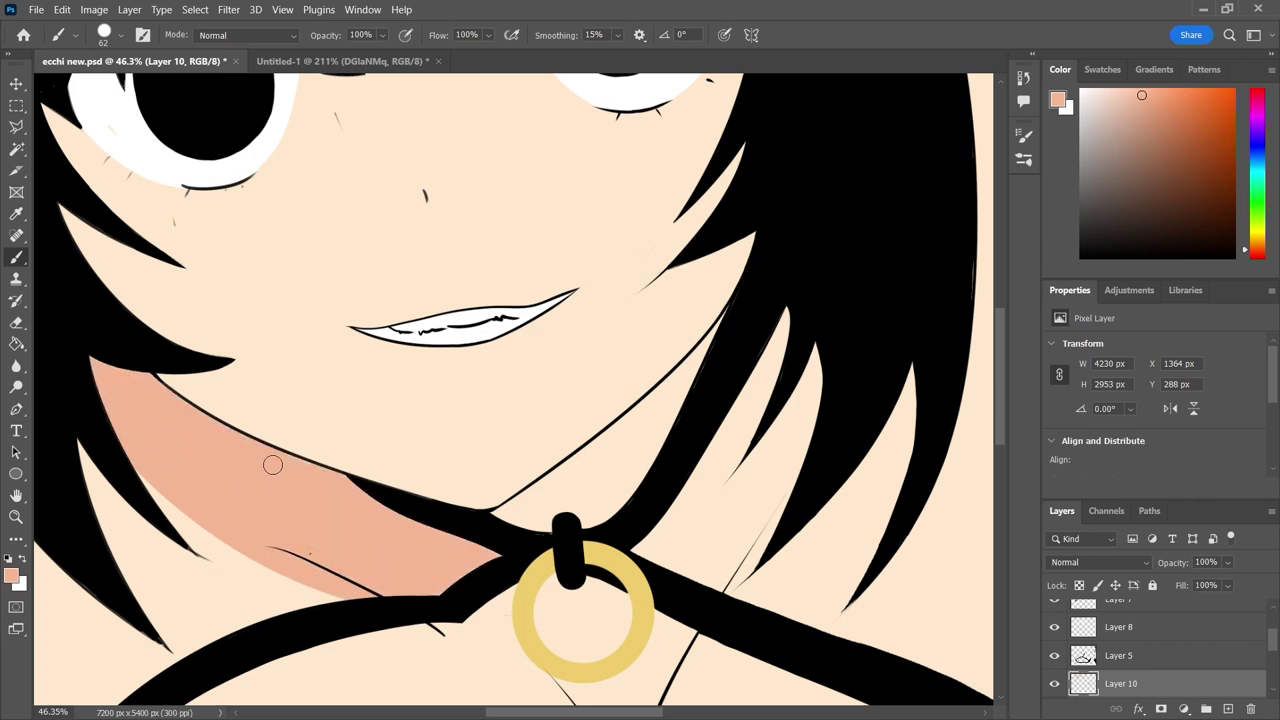
scroll(392, 517, "down", 2)
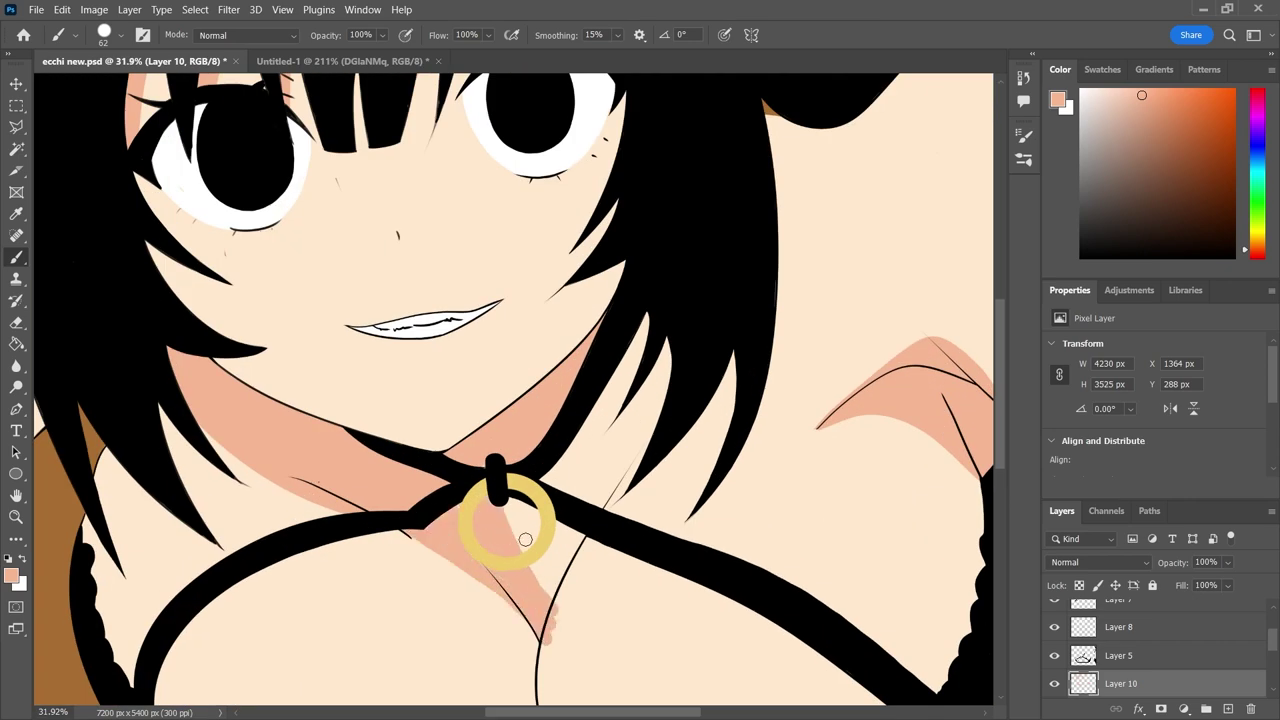
left_click_drag(525, 539, 596, 497)
scroll(590, 508, "down", 4)
key("b")
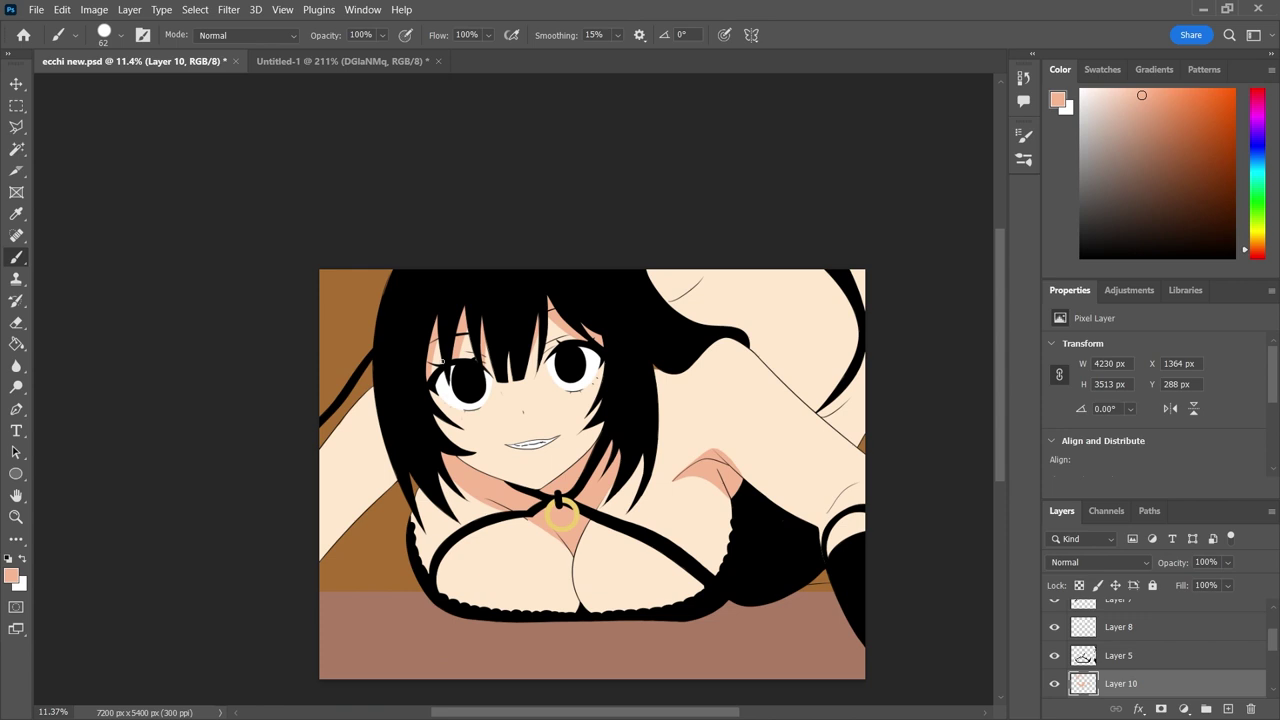
Paint salmon blush ovals on the left and right cheeks.
scroll(417, 344, "up", 2)
scroll(460, 380, "up", 3)
left_click_drag(420, 480, 486, 491)
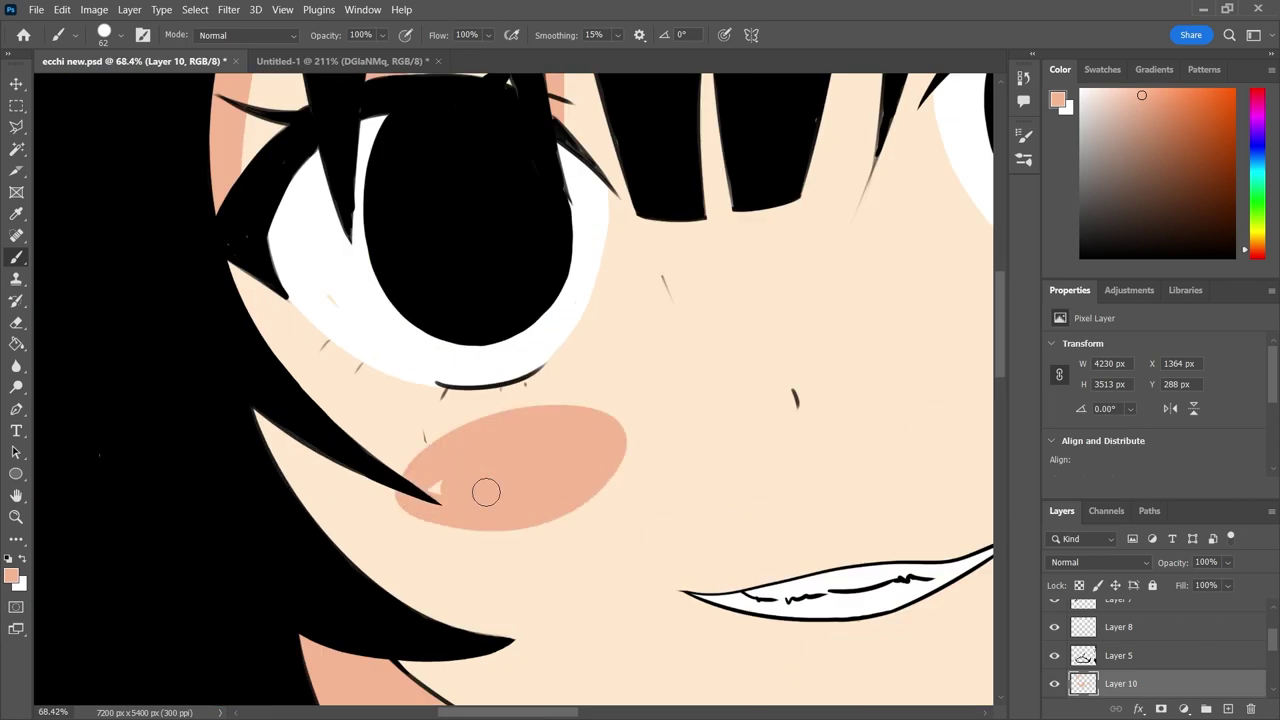
scroll(486, 491, "down", 2)
mouse_move(582, 486)
left_mouse_down()
mouse_move(665, 452)
mouse_move(679, 474)
left_mouse_up()
Undo and repaint the right-cheek blush, then add a salmon shadow stroke on the left arm.
key("ctrl+z")
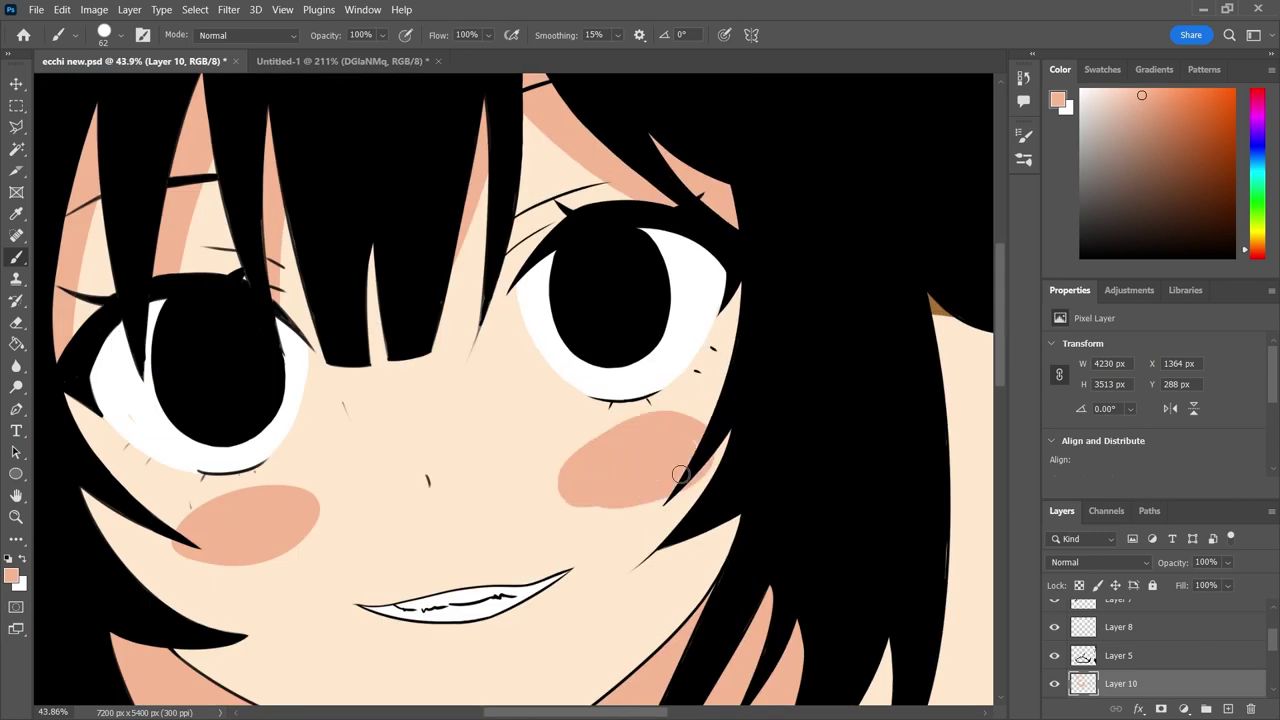
scroll(649, 404, "up", 1)
scroll(744, 427, "down", 5)
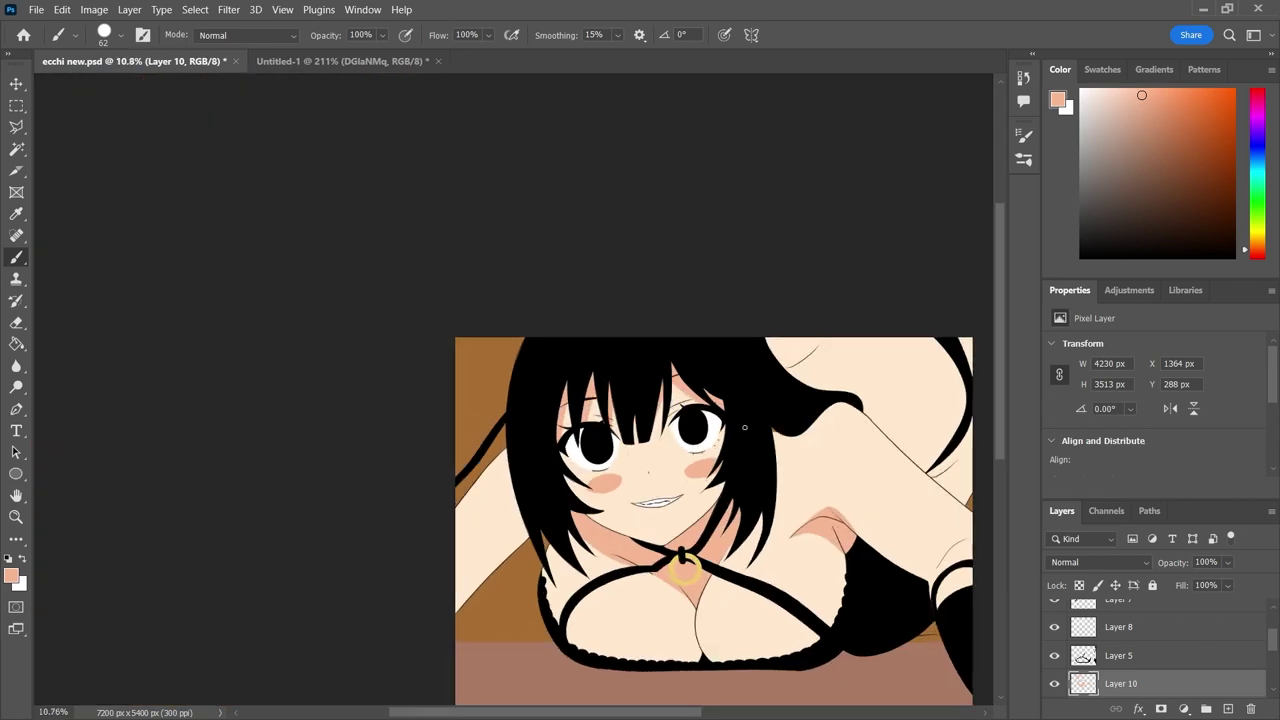
scroll(744, 427, "up", 5)
key("ctrl+z")
left_click_drag(700, 500, 771, 471)
scroll(771, 471, "down", 5)
scroll(637, 440, "down", 1)
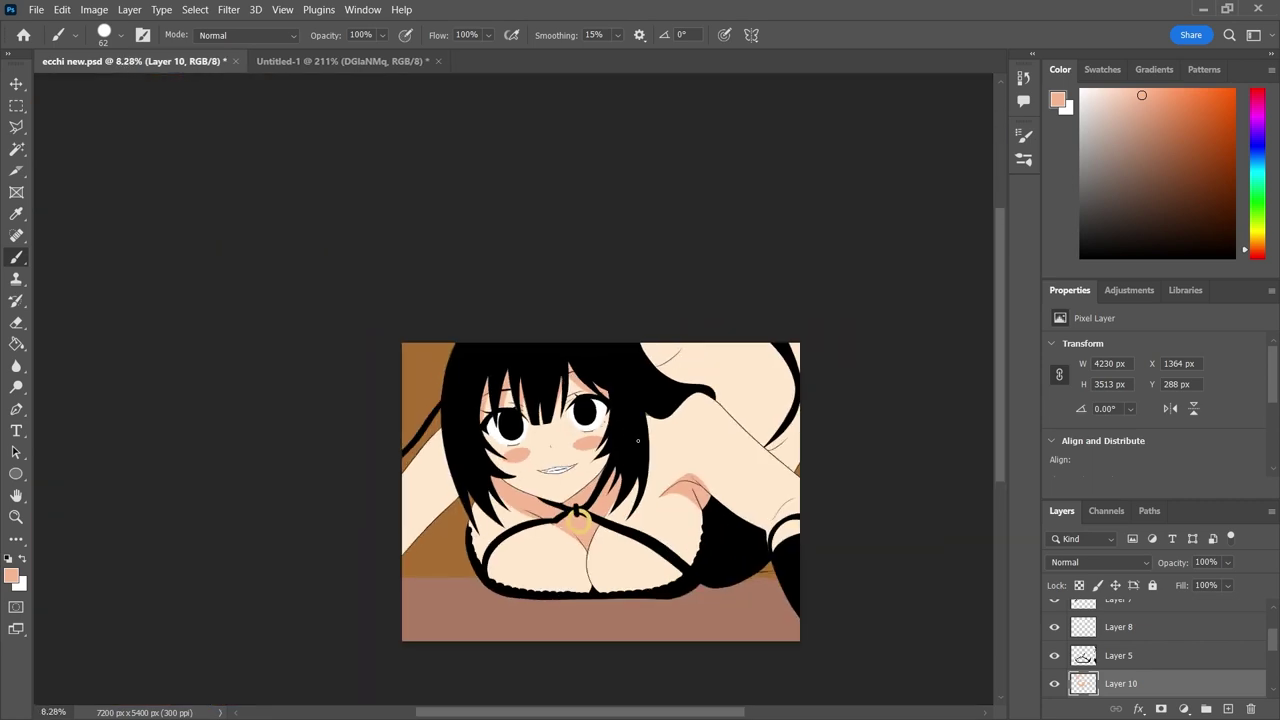
scroll(637, 440, "up", 5)
left_click_drag(460, 250, 406, 420)
Paint a wider salmon shadow along the arm crease and trim it with the Eraser.
scroll(812, 482, "down", 5)
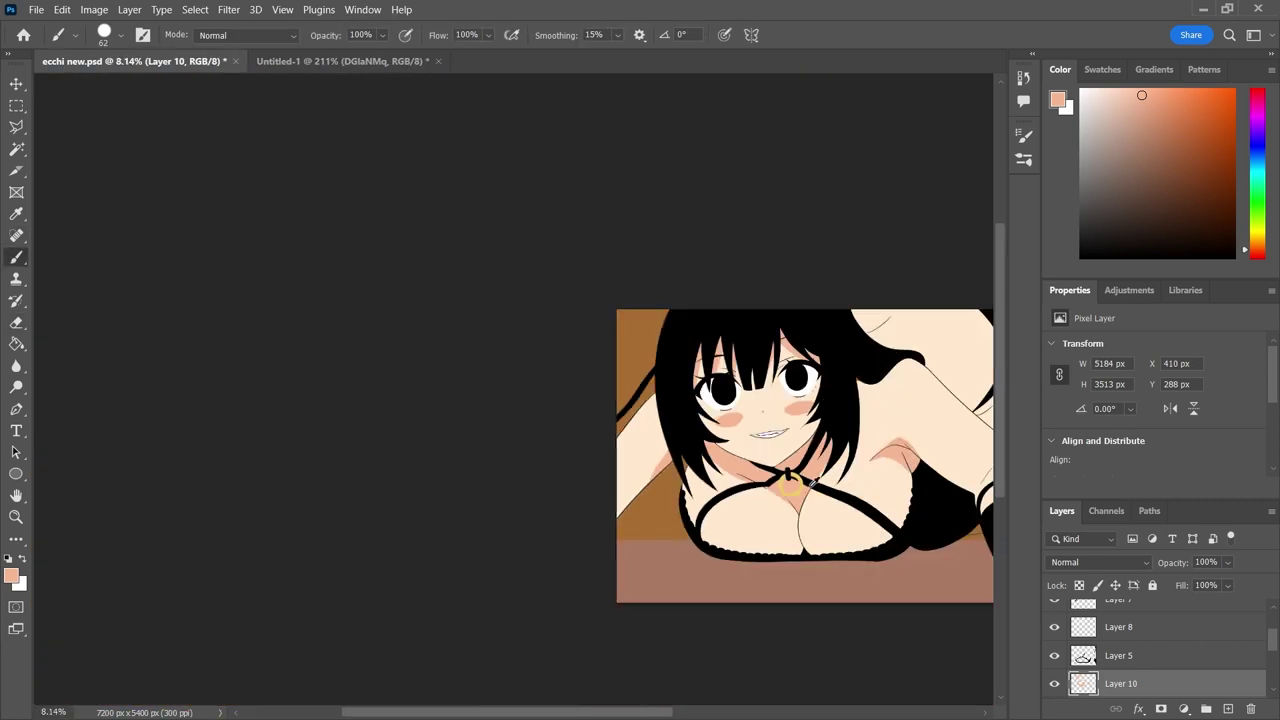
scroll(812, 482, "up", 3)
scroll(766, 264, "up", 3)
left_click_drag(445, 468, 745, 310)
key("e")
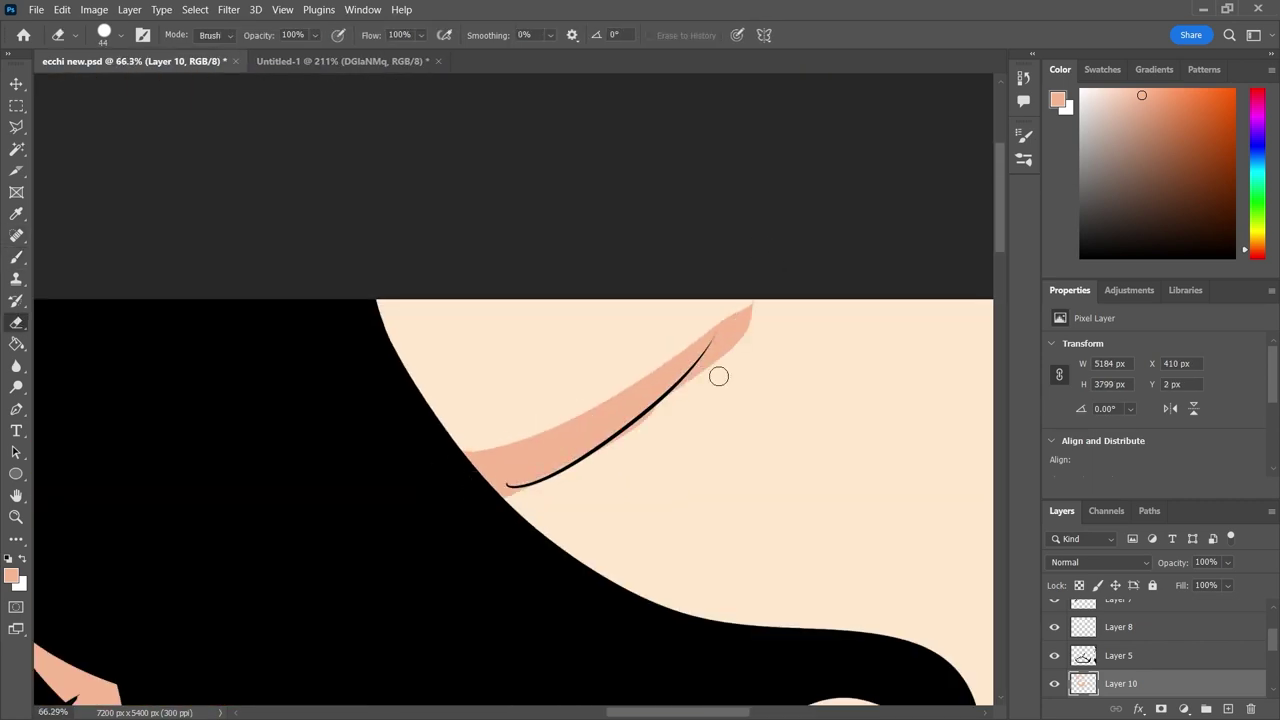
left_click_drag(470, 455, 715, 328)
scroll(700, 414, "down", 3)
key("b")
scroll(700, 414, "down", 2)
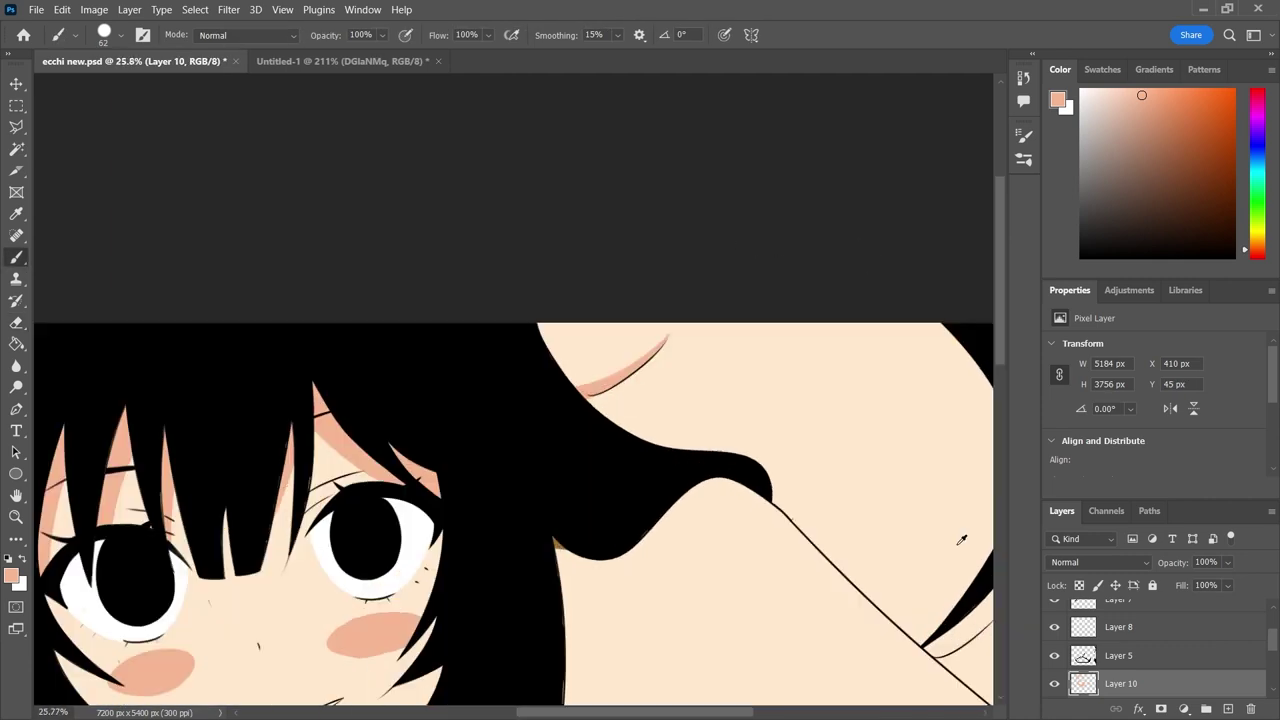
Add a salmon shadow along the shoulder line, erasing what spills past the black line.
right_click(738, 193)
key("Escape")
mouse_move(417, 517)
left_mouse_down()
mouse_move(557, 571)
mouse_move(640, 560)
left_mouse_up()
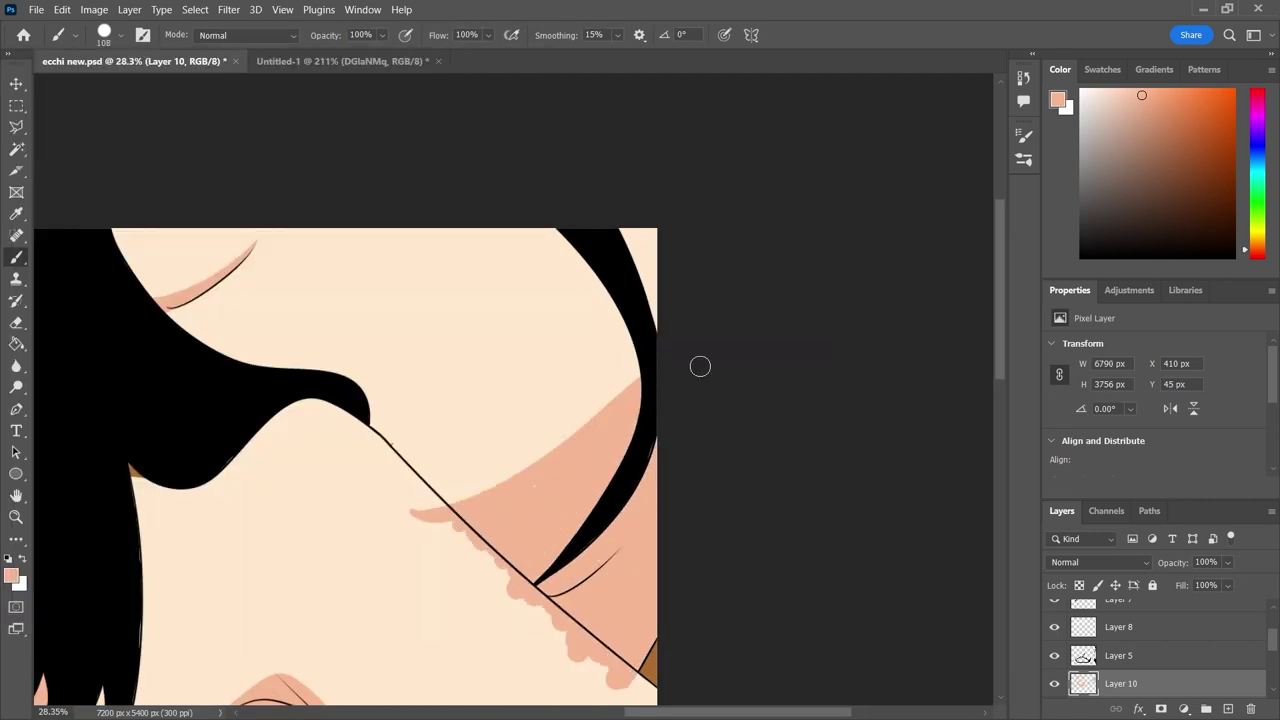
scroll(700, 366, "up", 2)
key("e")
left_click_drag(311, 374, 647, 682)
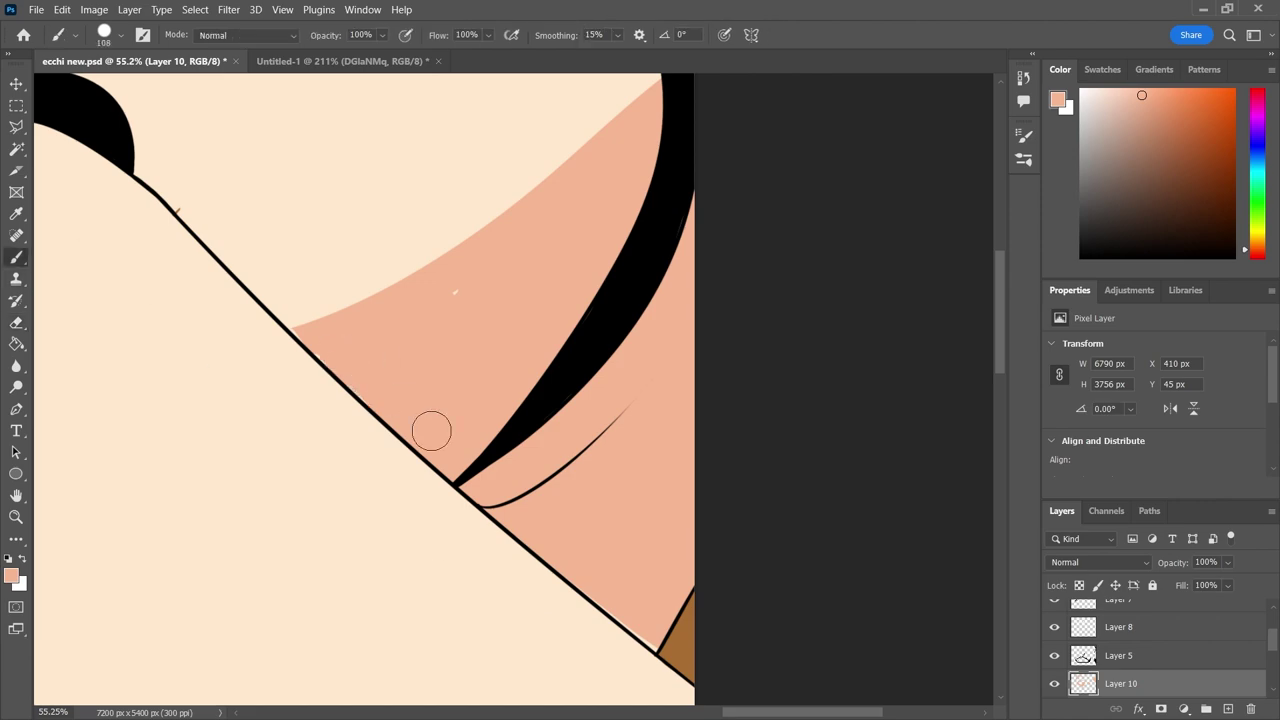
Paint a salmon shadow along the thin black skin curve, then switch to the Eraser to trim it.
scroll(431, 430, "up", 2)
scroll(840, 349, "up", 2)
scroll(349, 286, "down", 1)
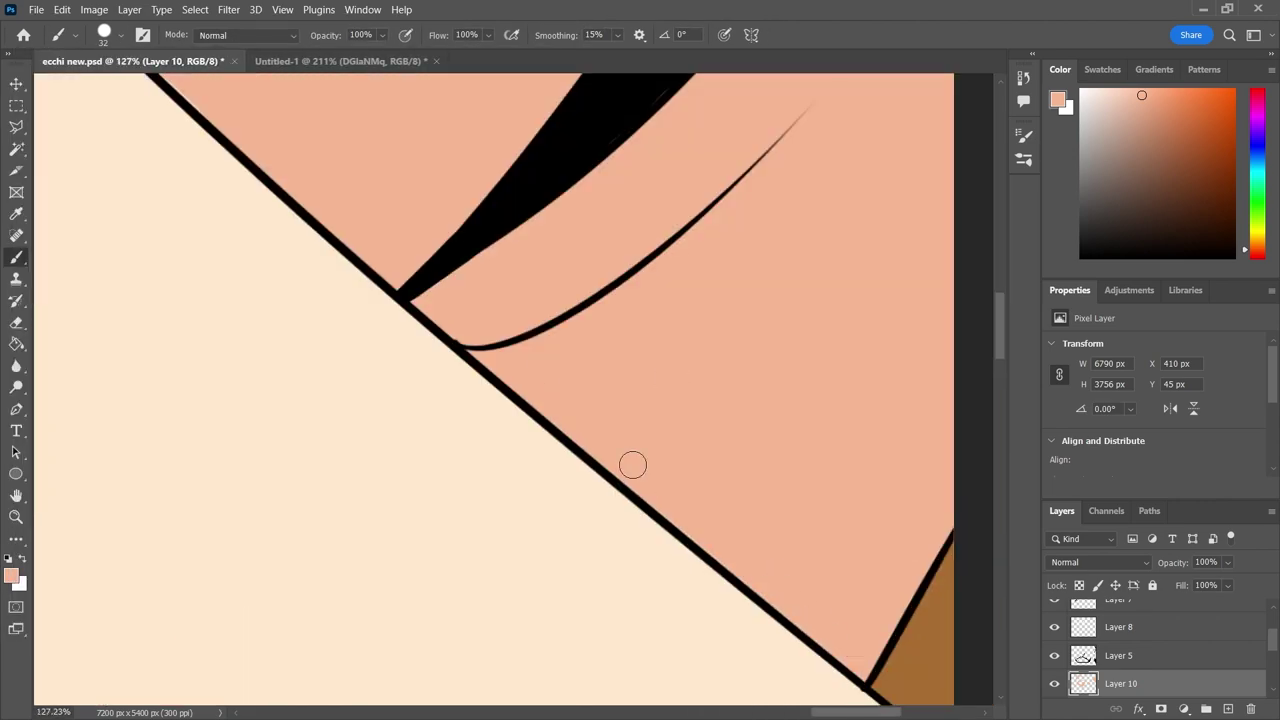
scroll(632, 465, "down", 5)
scroll(574, 457, "up", 5)
mouse_move(771, 280)
left_mouse_down()
mouse_move(462, 560)
mouse_move(795, 293)
mouse_move(719, 321)
left_mouse_up()
key("e")
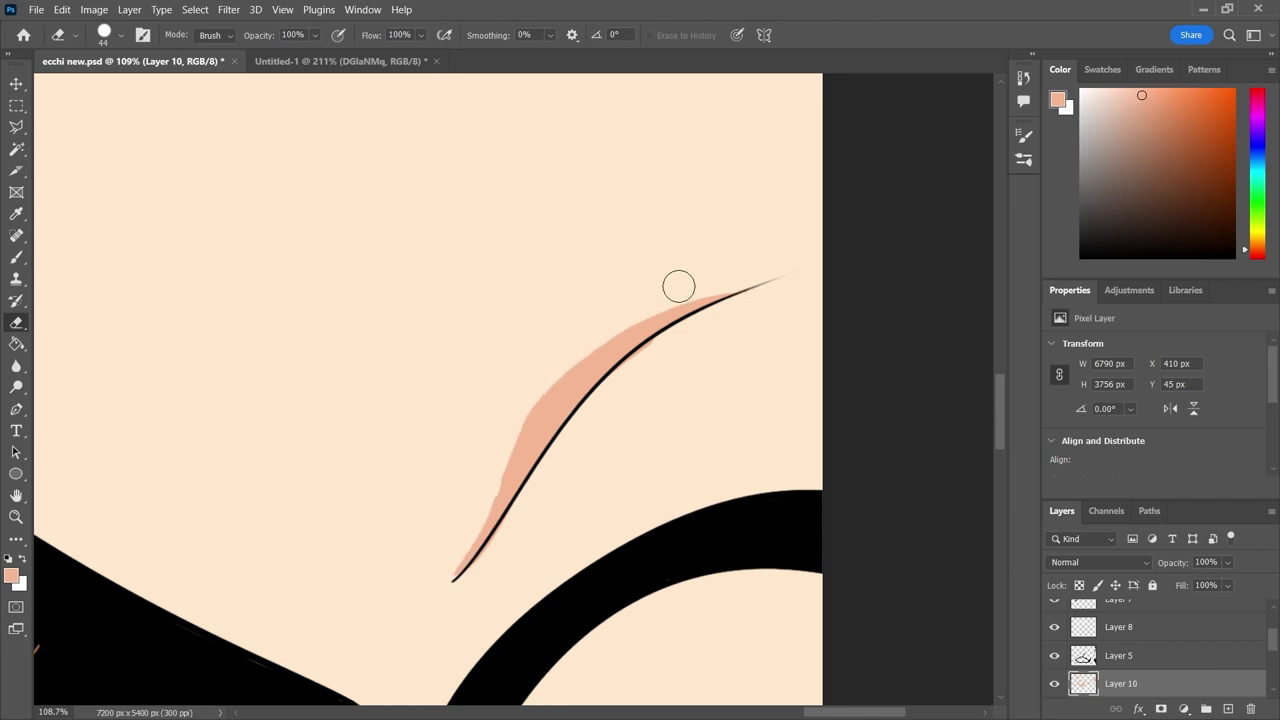
scroll(660, 300, "down", 3)
scroll(519, 386, "up", 5)
scroll(472, 333, "down", 10)
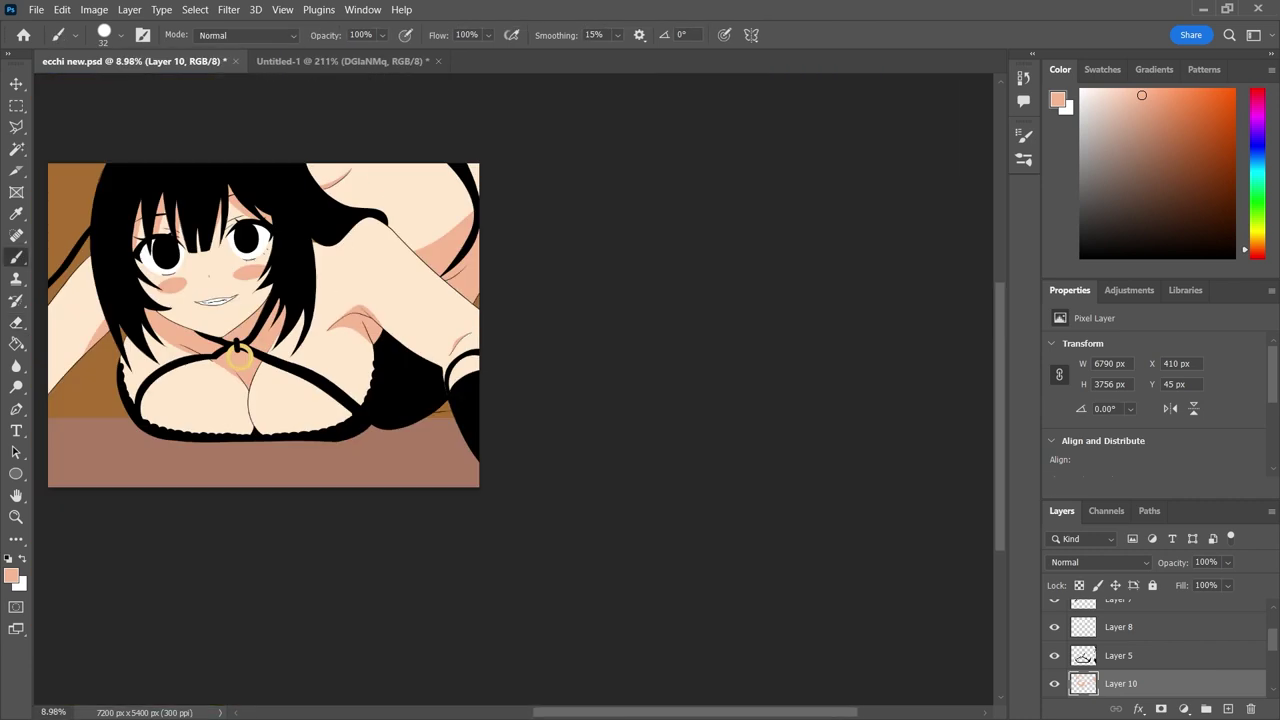
scroll(405, 323, "up", 8)
scroll(405, 323, "down", 1)
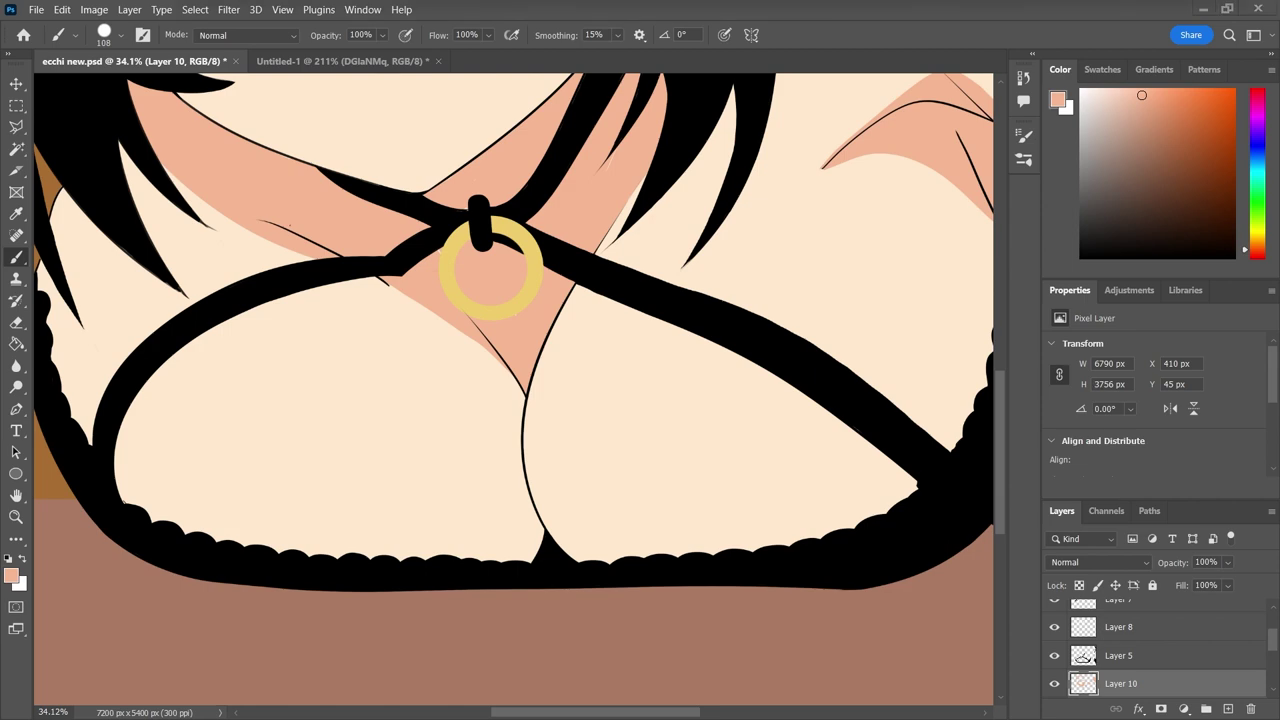
Shade under both breasts in salmon and erase the stray salmon wedge.
left_click_drag(568, 432, 426, 555)
mouse_move(531, 446)
left_mouse_down()
mouse_move(514, 457)
mouse_move(918, 490)
left_mouse_up()
left_click_drag(718, 529, 634, 534)
key("e")
right_click(721, 277)
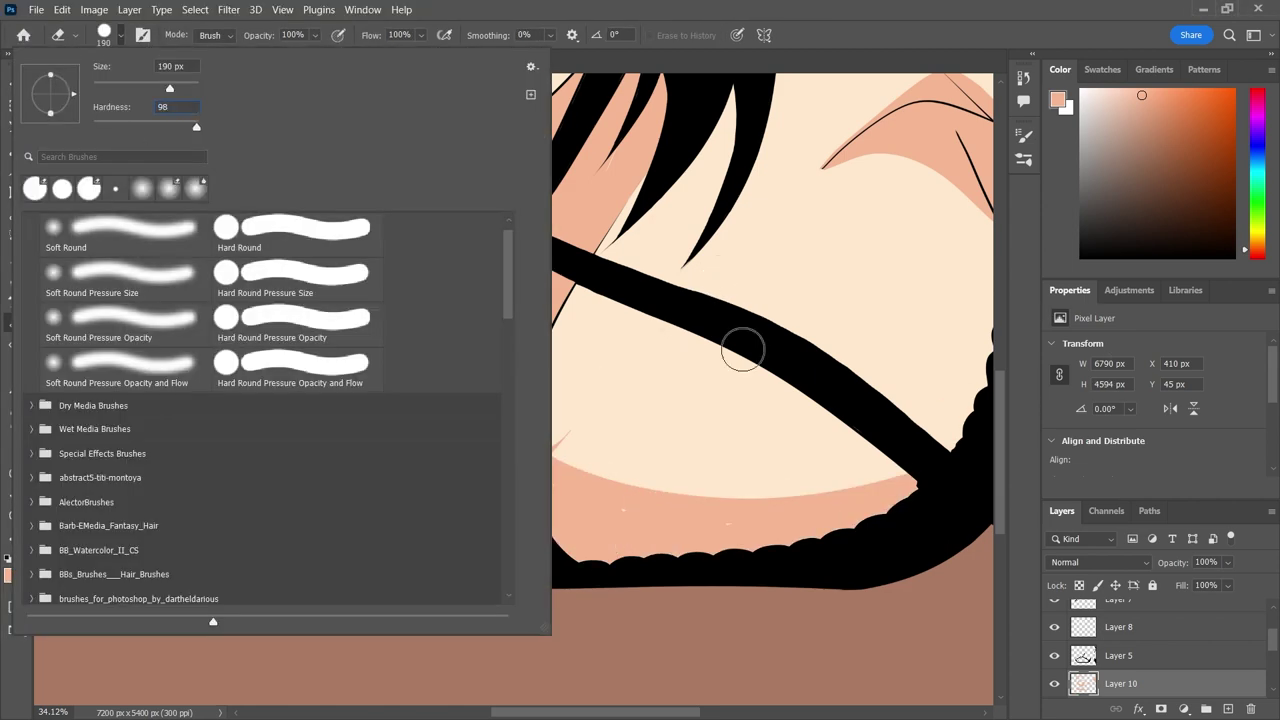
left_click_drag(545, 440, 505, 442)
Reset the eraser to full opacity and enlarge it.
scroll(641, 489, "down", 5)
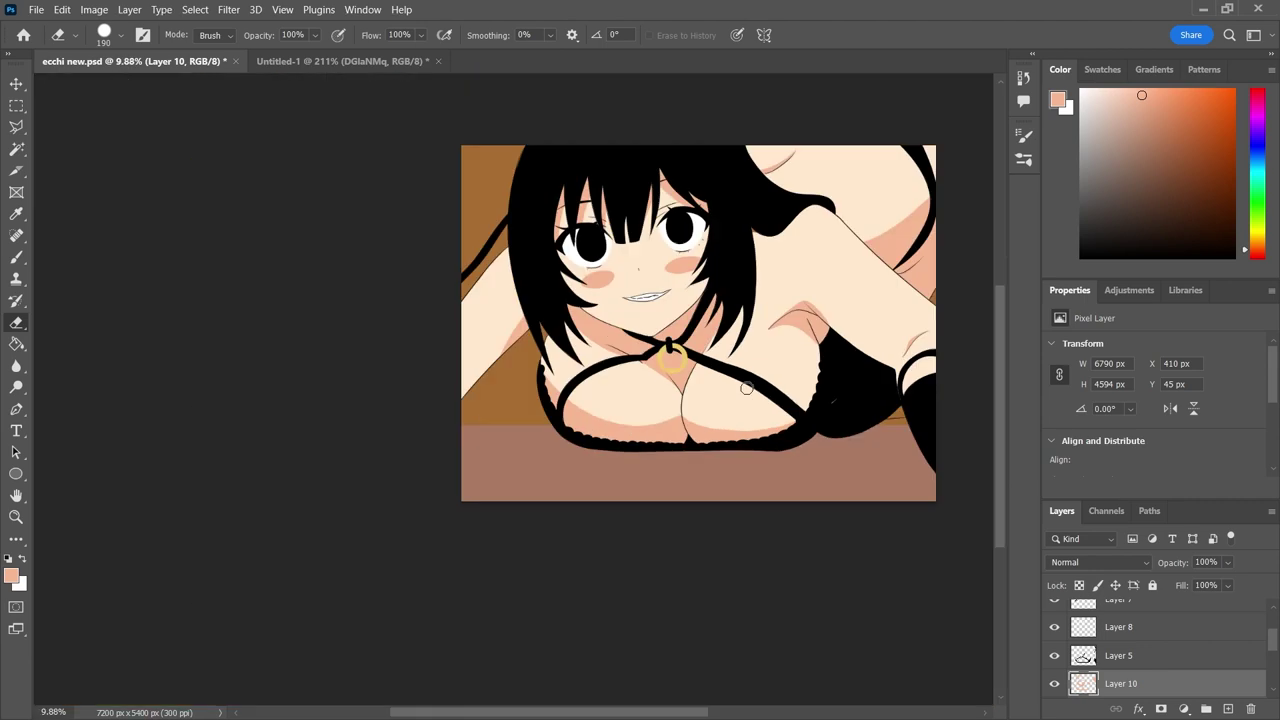
scroll(881, 413, "up", 4)
right_click(881, 413)
key("2")
key("6")
key("0")
key("]")
key("]")
key("]")
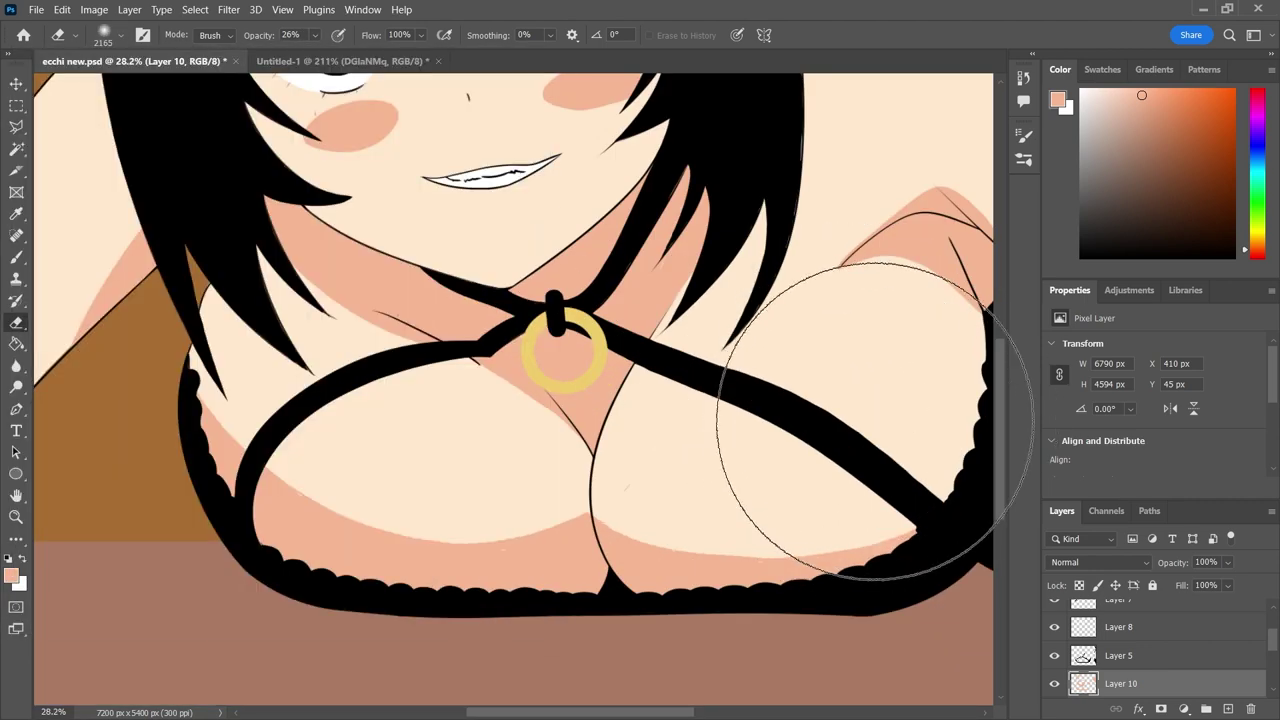
key("]")
key("]")
scroll(800, 314, "up", 3)
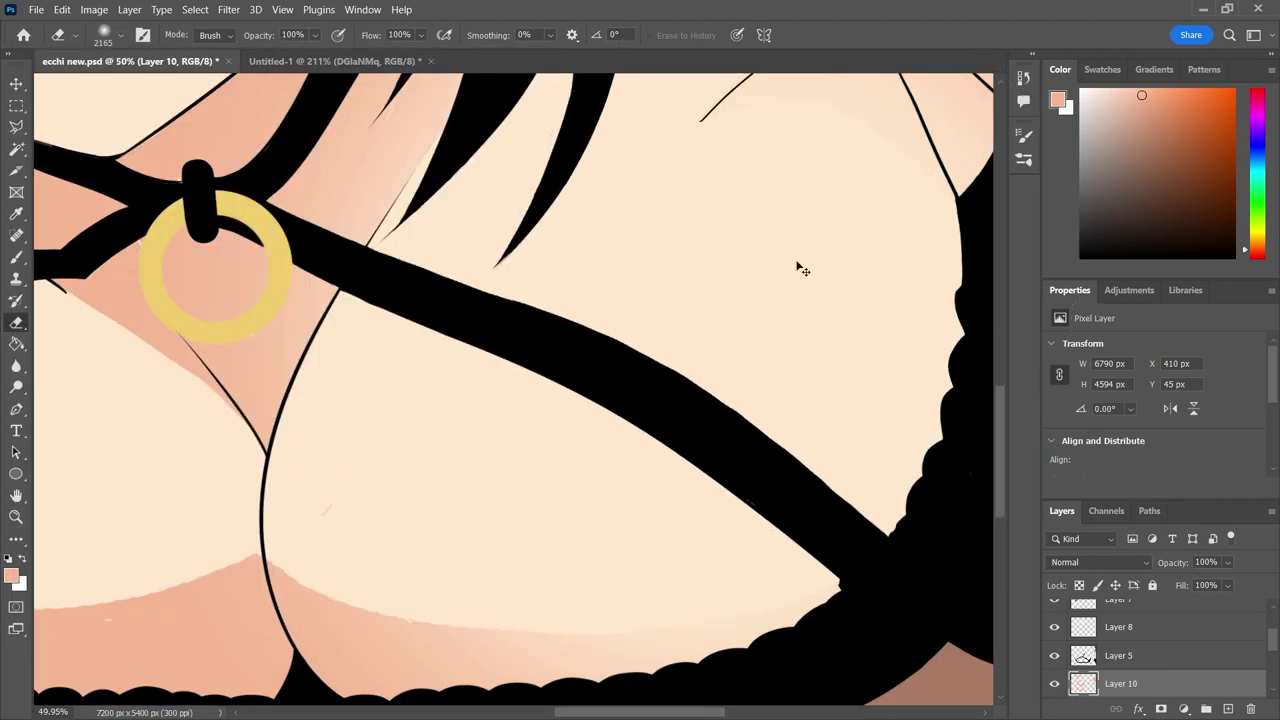
Set up a soft shading brush and undo the first chest shading attempt.
key("b")
left_click(104, 35)
left_click(382, 35)
left_click(113, 35)
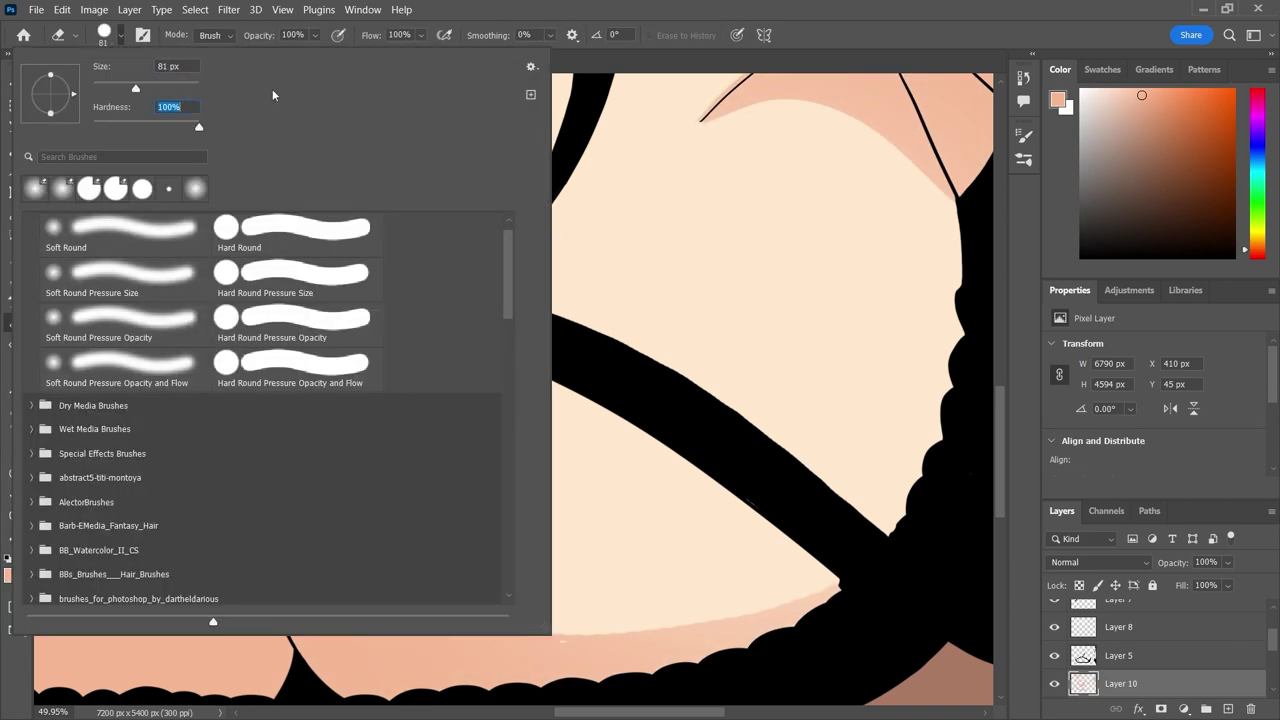
left_click(757, 271)
scroll(700, 330, "down", 2)
scroll(645, 400, "down", 2)
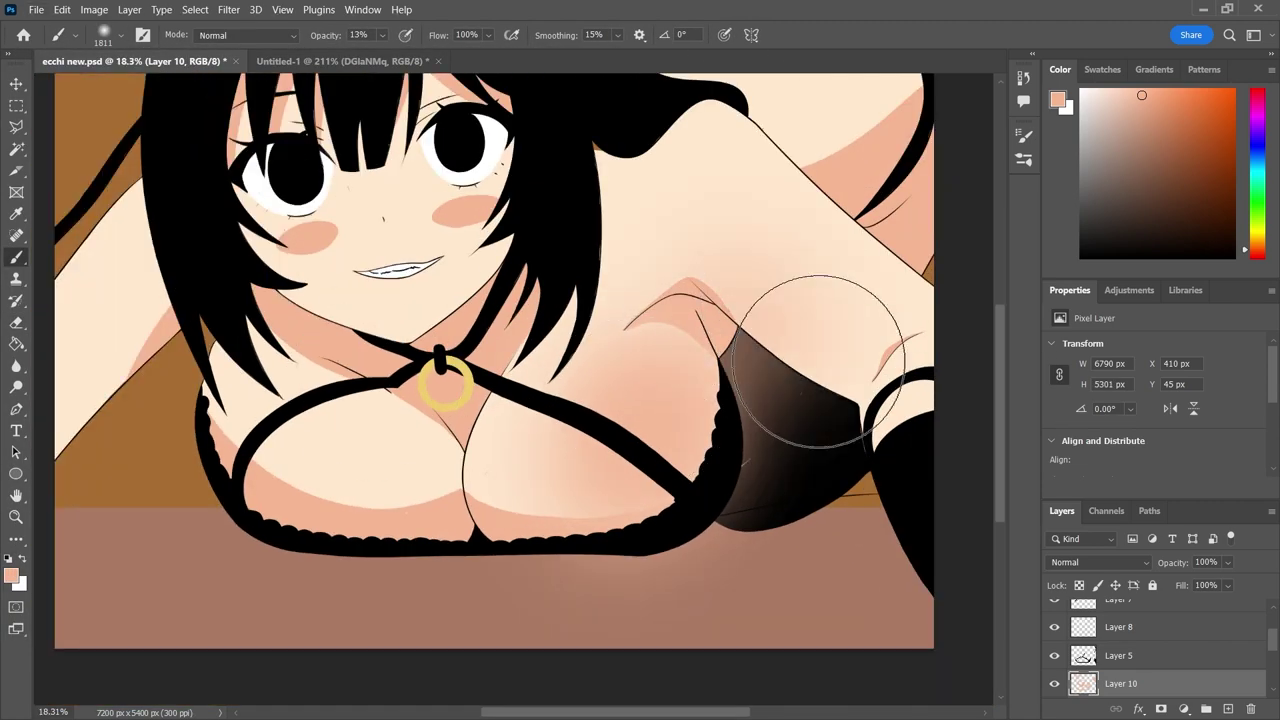
key("ctrl+z")
Airbrush soft shading over the chest and armpit, then sample the pale cream skin colour.
key("v")
key("b")
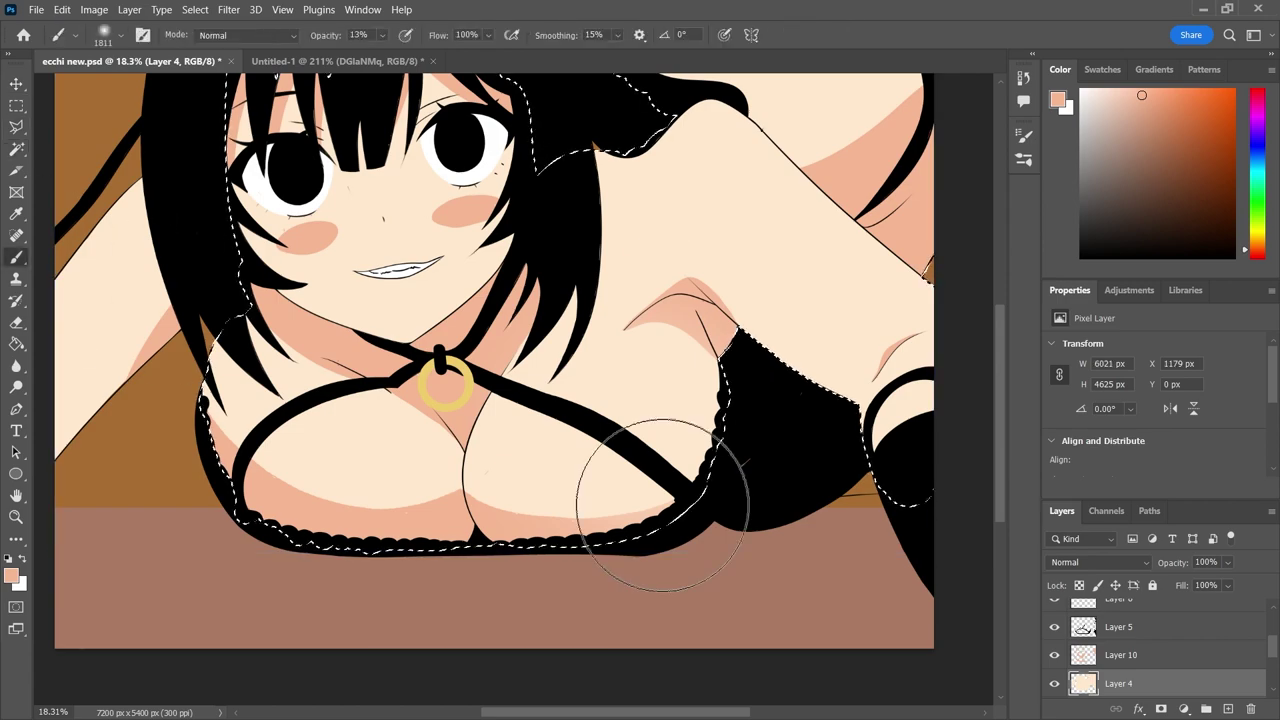
mouse_move(614, 500)
left_mouse_down()
mouse_move(729, 457)
mouse_move(757, 343)
left_mouse_up()
scroll(717, 400, "down", 1)
right_click(170, 340)
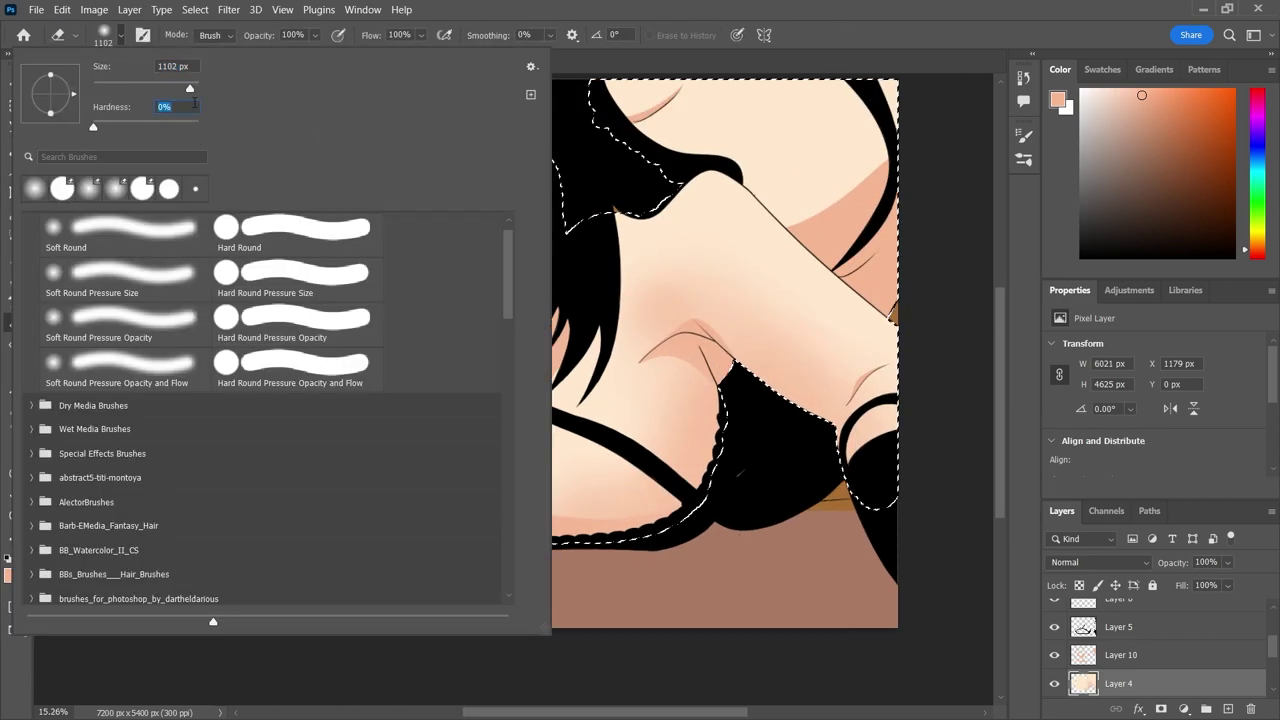
key("Escape")
left_click(600, 295, "alt")
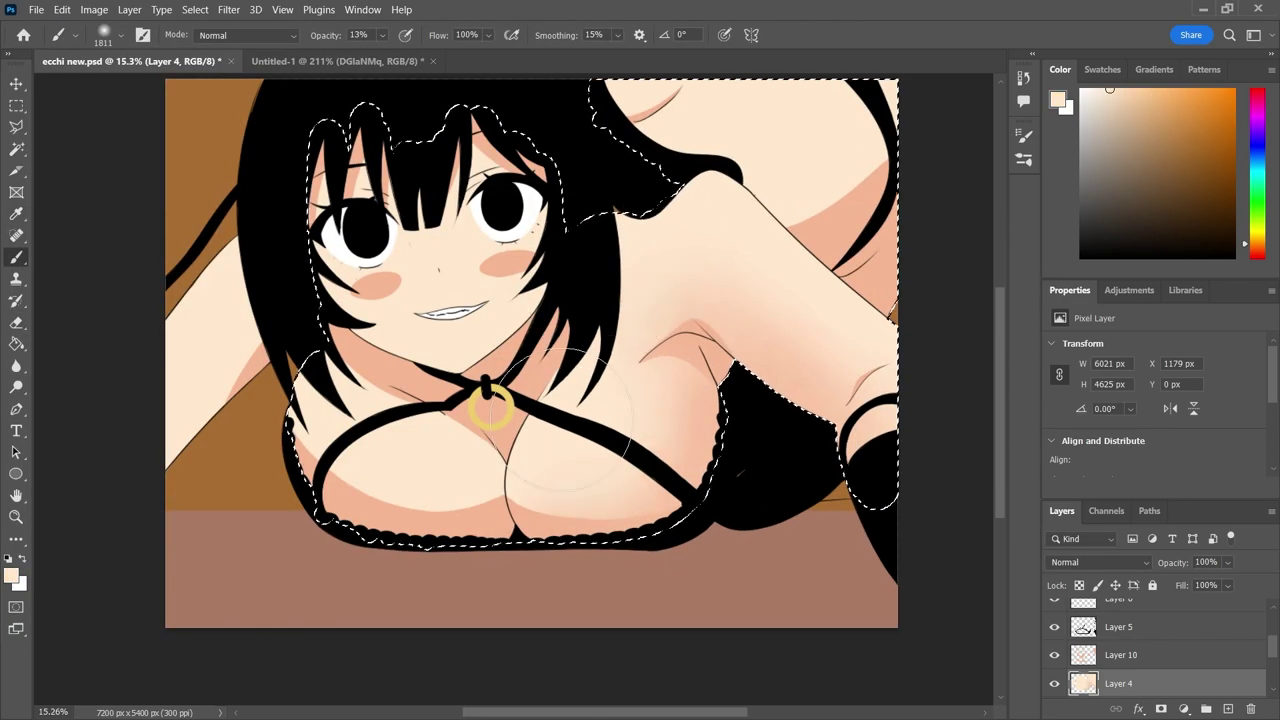
Sample the salmon shadow colour and pick a small brush size.
scroll(453, 216, "down", 3)
scroll(392, 375, "up", 5)
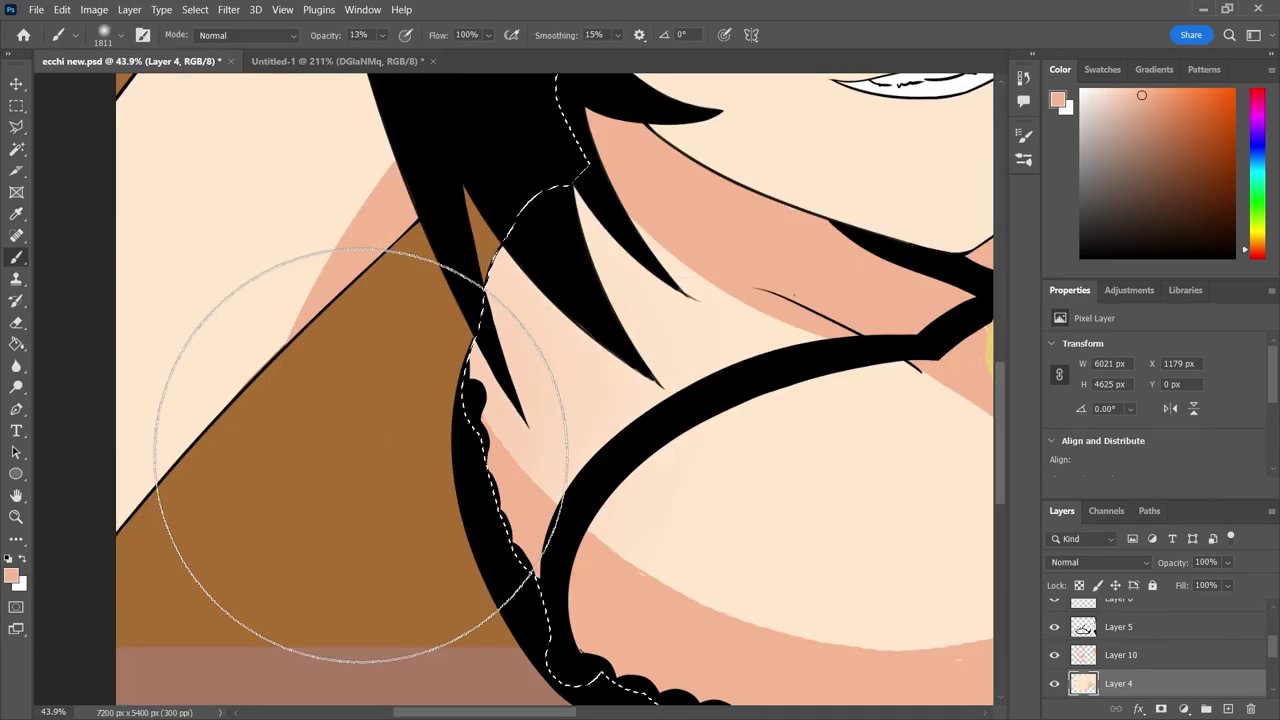
scroll(737, 393, "down", 3)
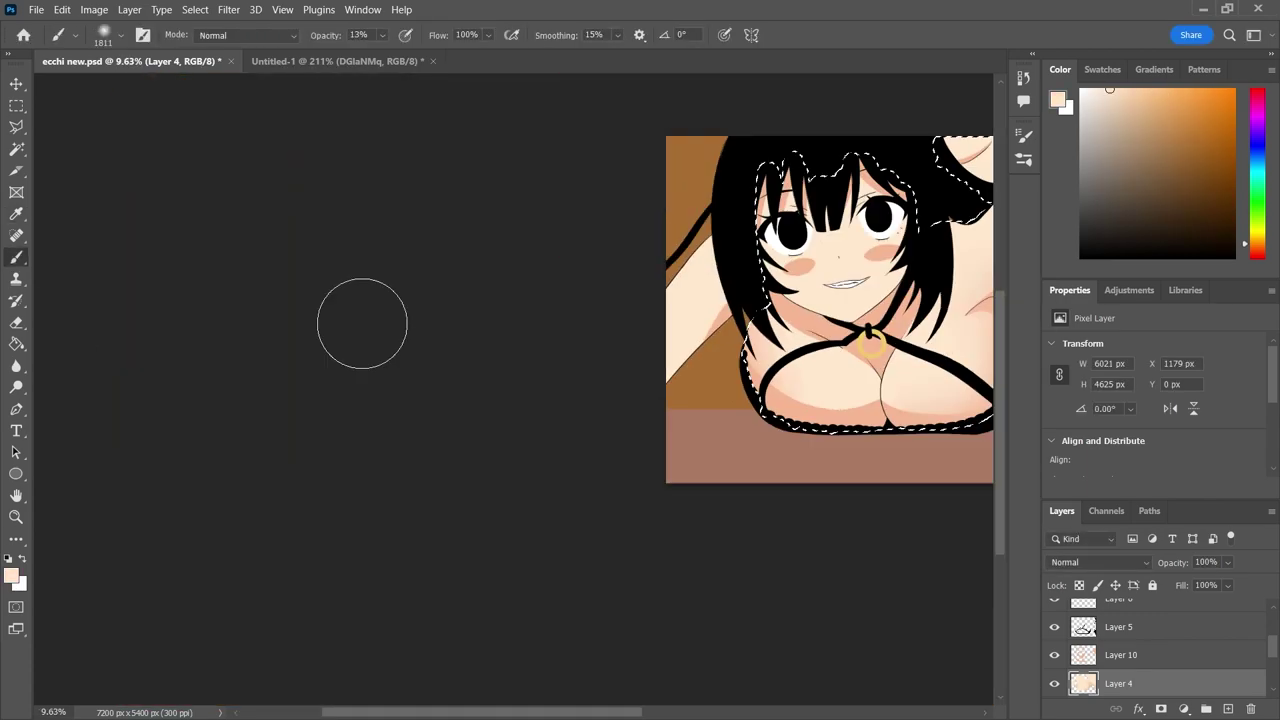
left_click(740, 360, "alt")
scroll(590, 257, "up", 5)
scroll(590, 257, "down", 5)
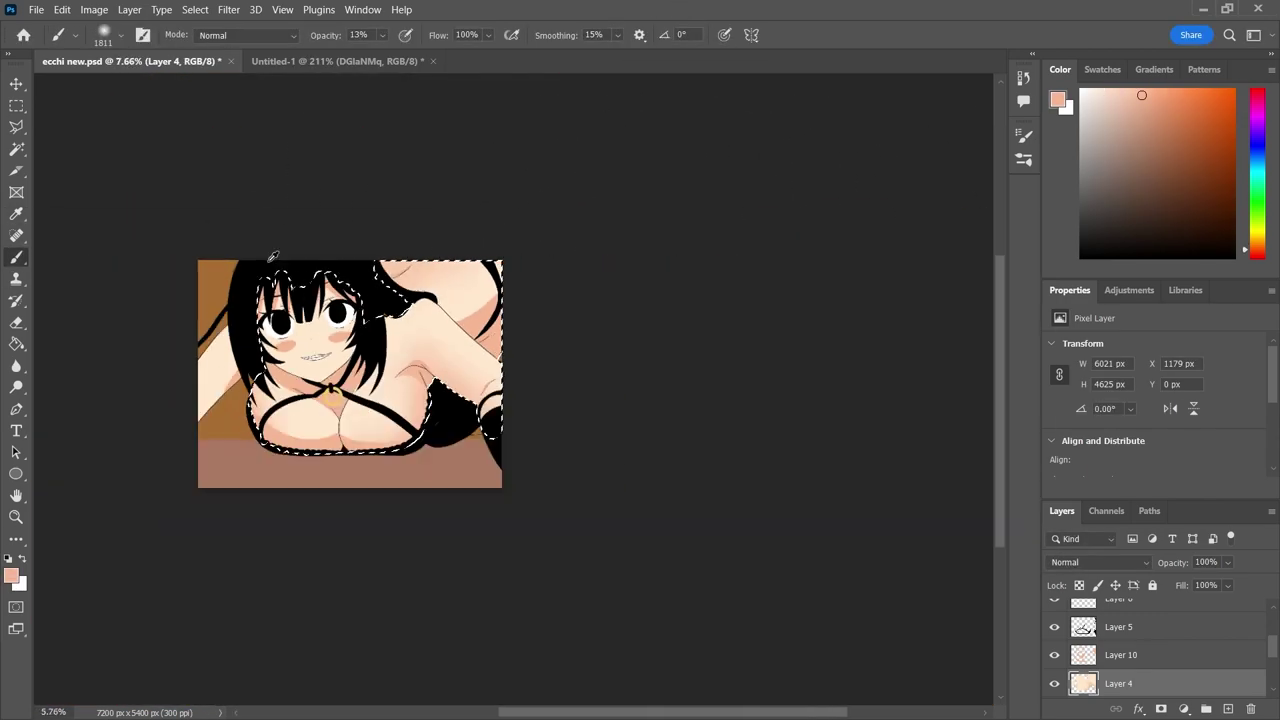
scroll(300, 300, "up", 1)
left_click(119, 35)
left_click(616, 130)
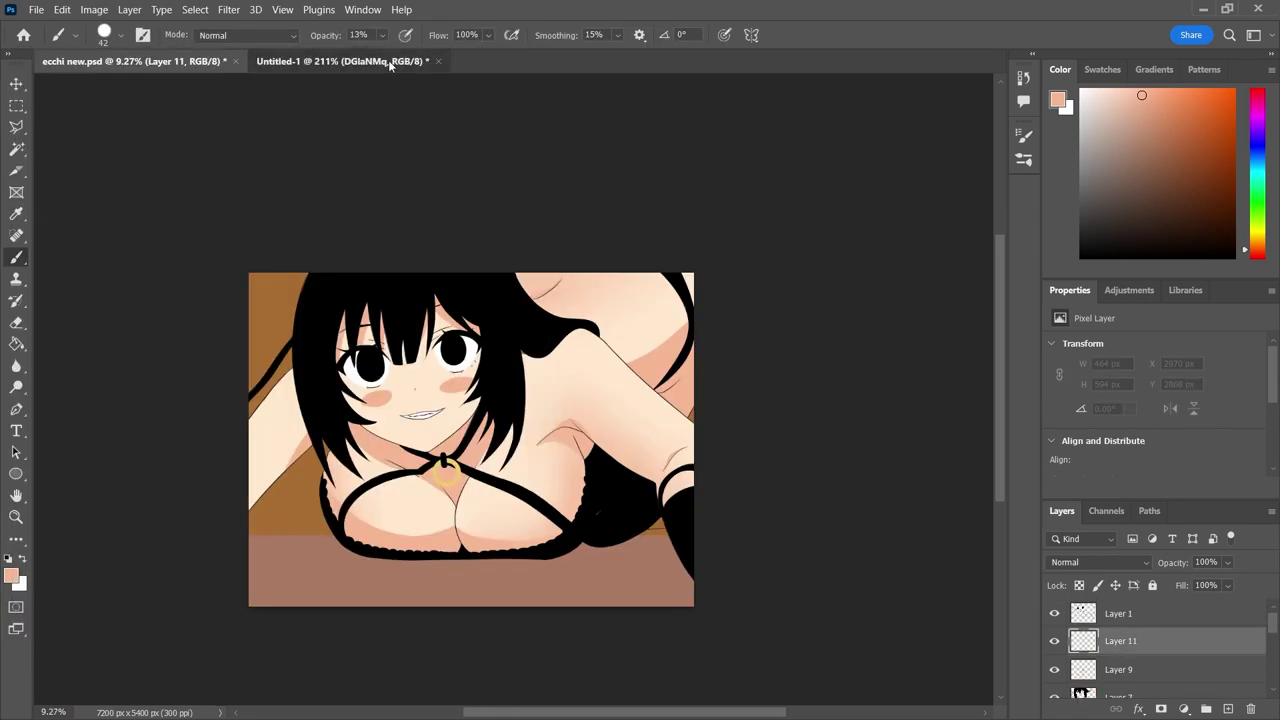
Set the brush size to 9 px.
scroll(377, 387, "up", 10)
right_click(246, 126)
type("8")
key("Return")
right_click(289, 125)
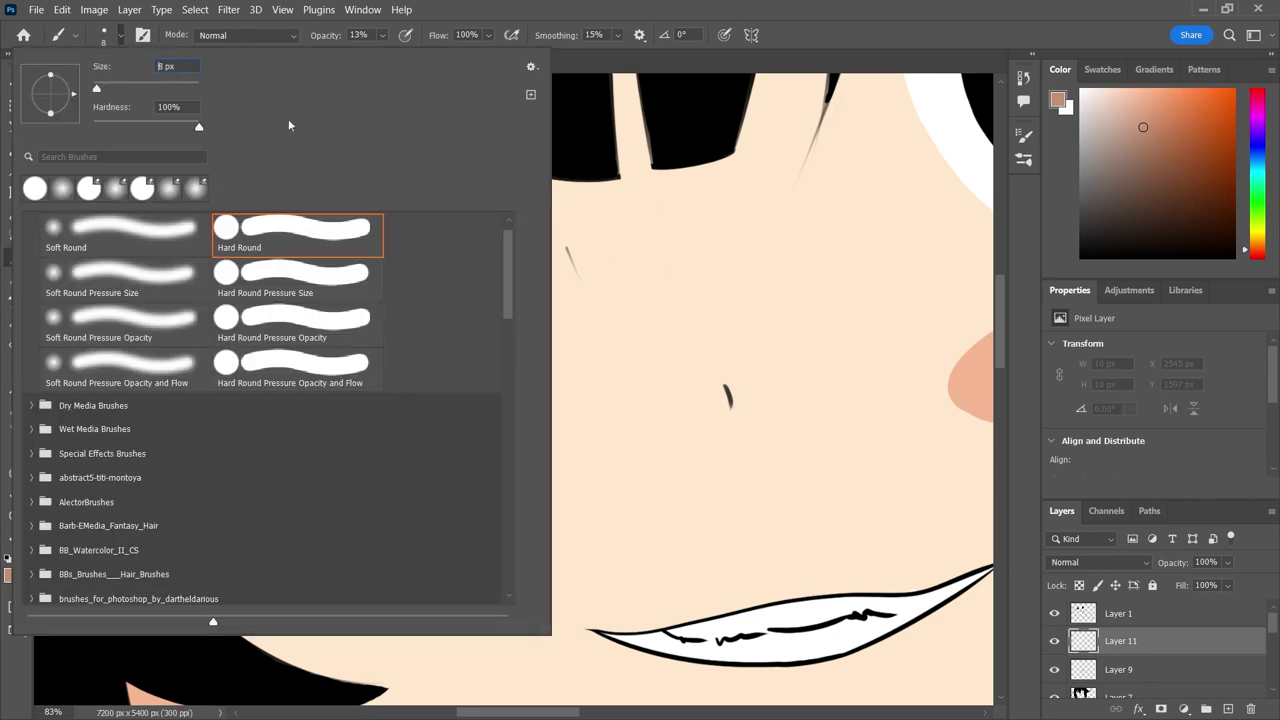
type("9")
key("Return")
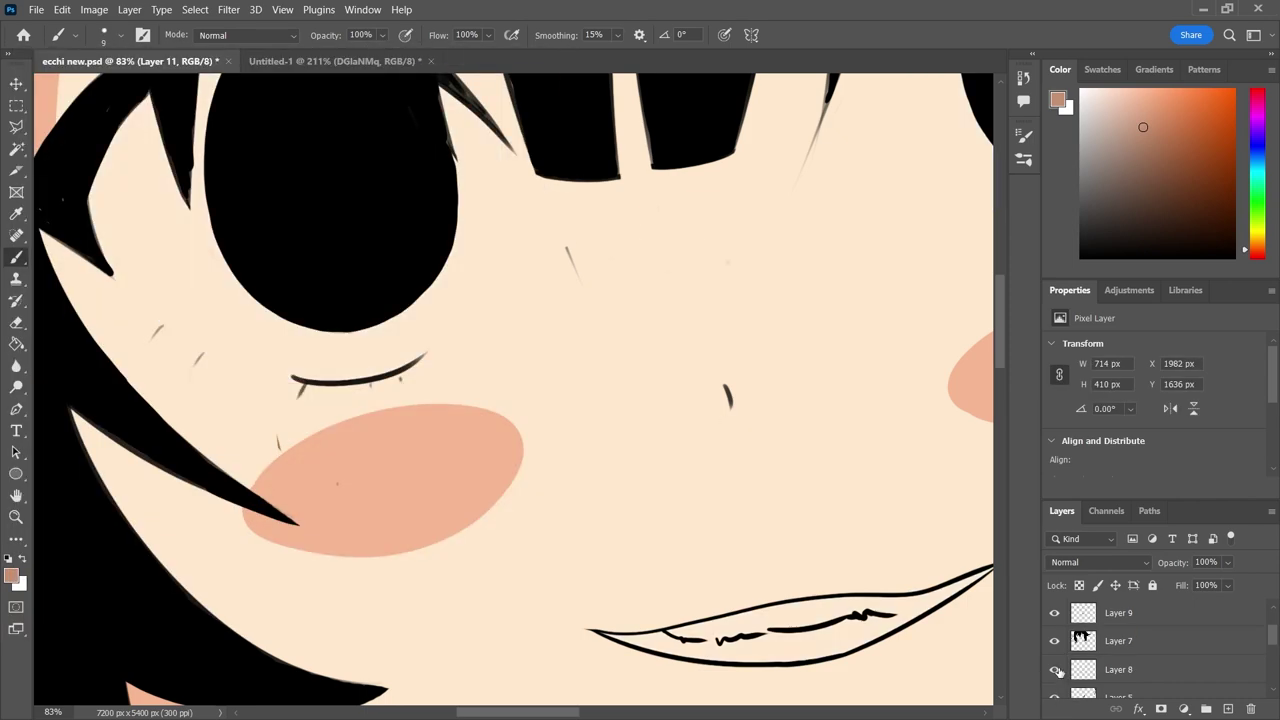
Draw hatch lines over the cheek blush, test a white chest highlight, and add a new layer.
left_click_drag(815, 415, 870, 335)
key("ctrl+0")
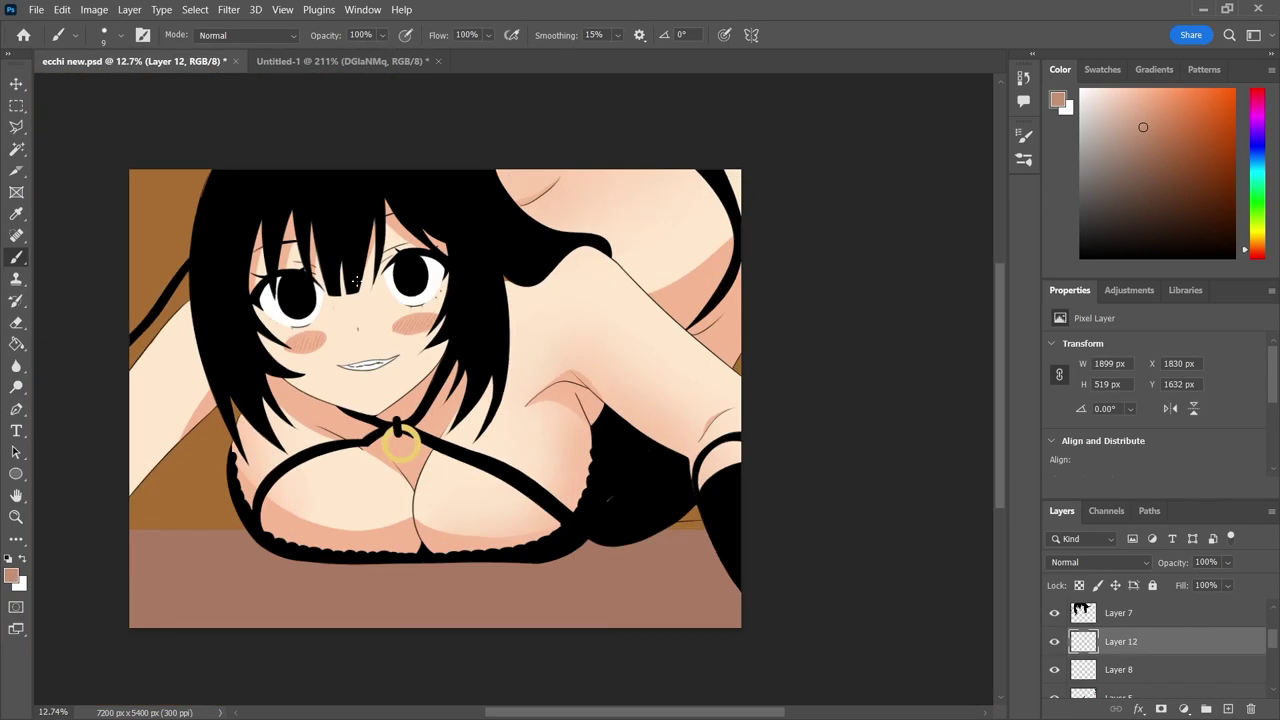
left_click(347, 485)
key("ctrl+z")
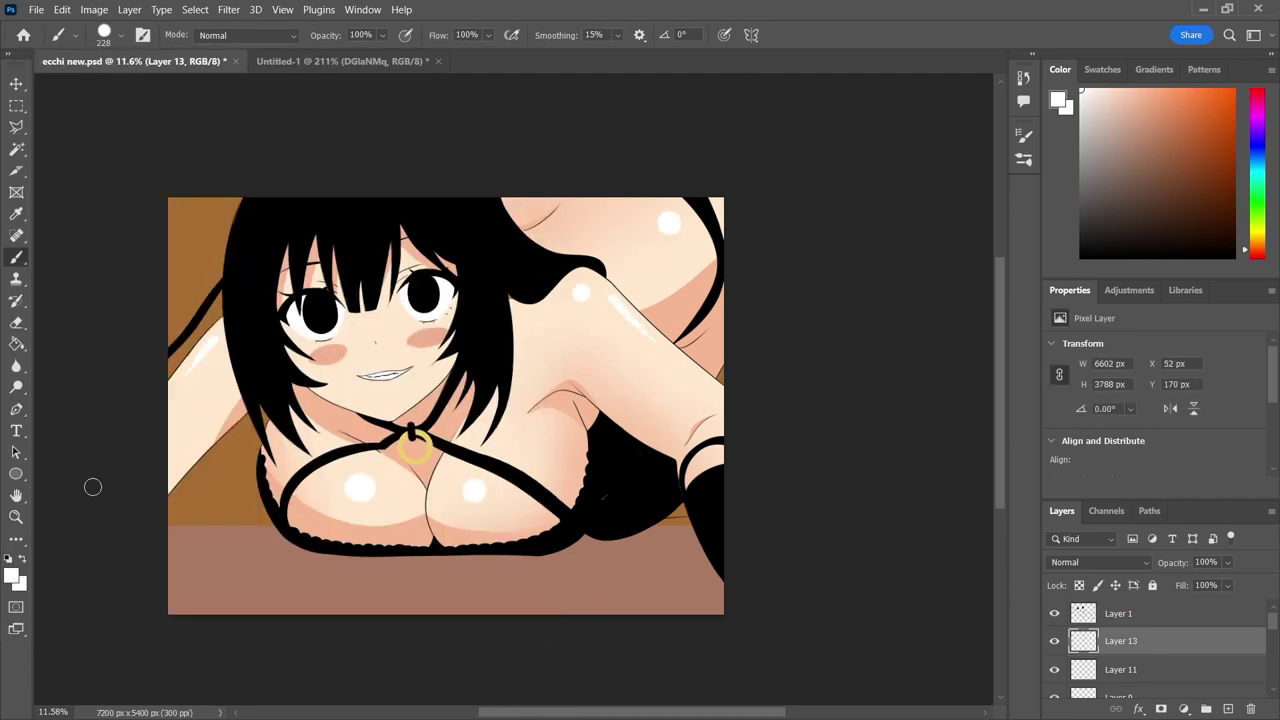
key("ctrl+shift+alt+n")
key("ctrl+Tab")
Load the line art as a selection, paint the left iris red, and erase spill above the lid.
left_click(429, 457, "alt")
key("ctrl+Tab")
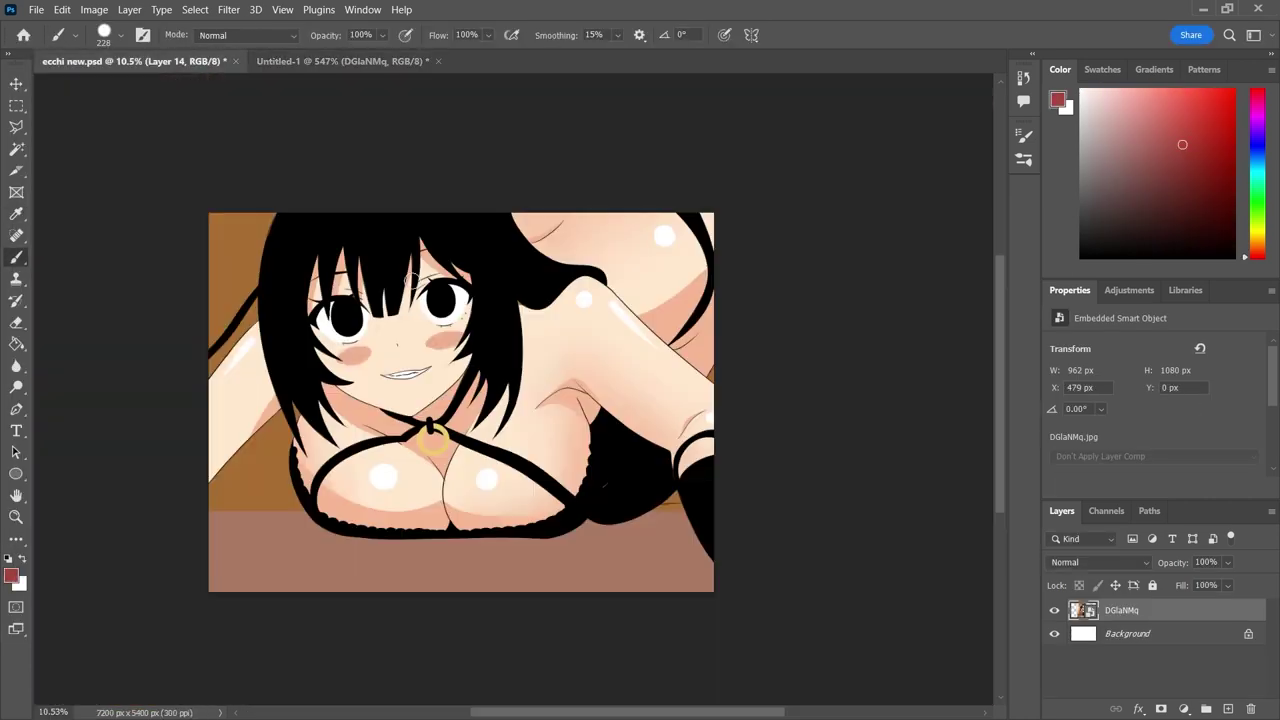
scroll(302, 291, "up", 5)
left_click(1118, 613)
left_click(1083, 613, "ctrl")
mouse_move(414, 463)
left_mouse_down()
mouse_move(389, 337)
mouse_move(425, 487)
mouse_move(471, 443)
mouse_move(471, 357)
left_mouse_up()
scroll(471, 357, "down", 5)
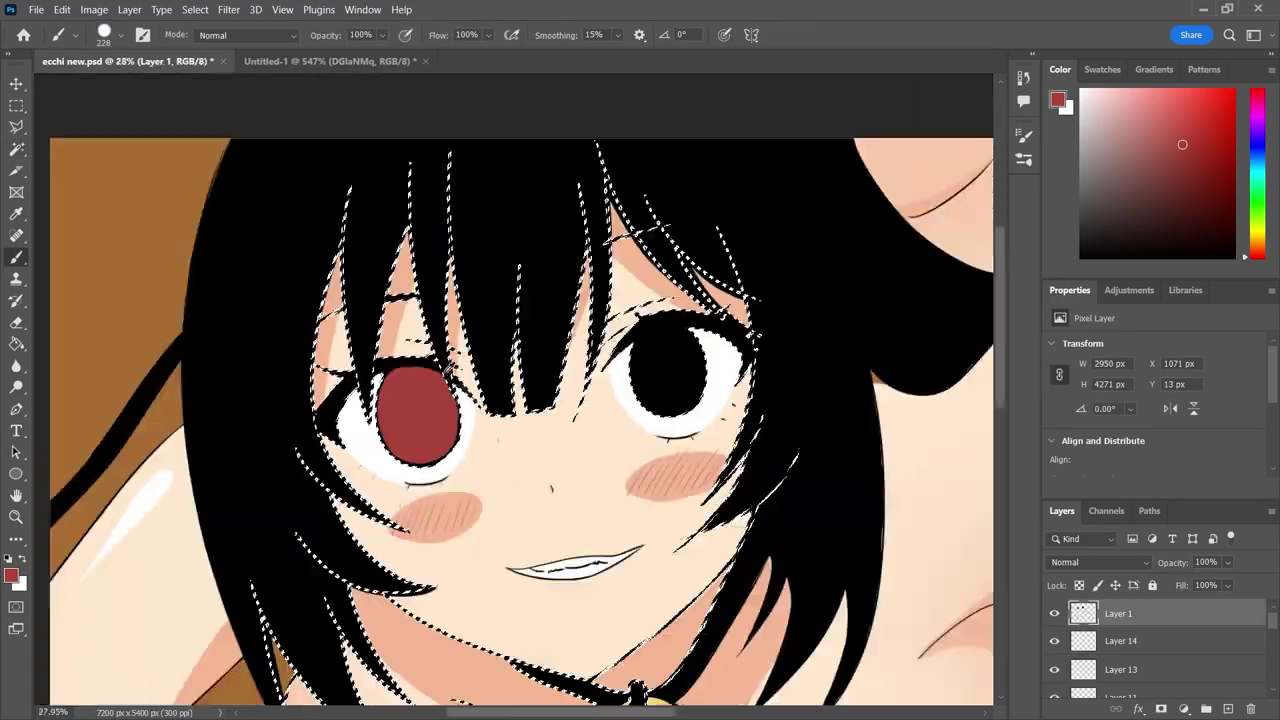
scroll(329, 283, "up", 5)
key("e")
left_click_drag(329, 283, 223, 286)
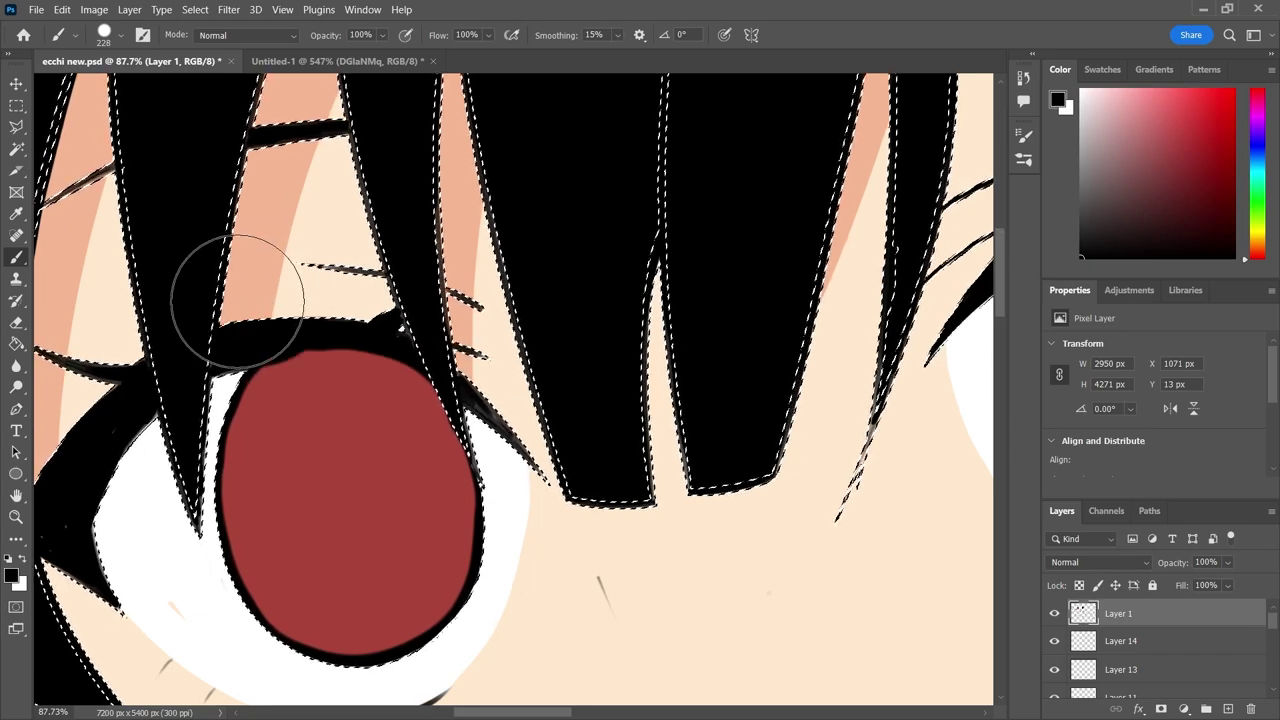
key("d")
key("b")
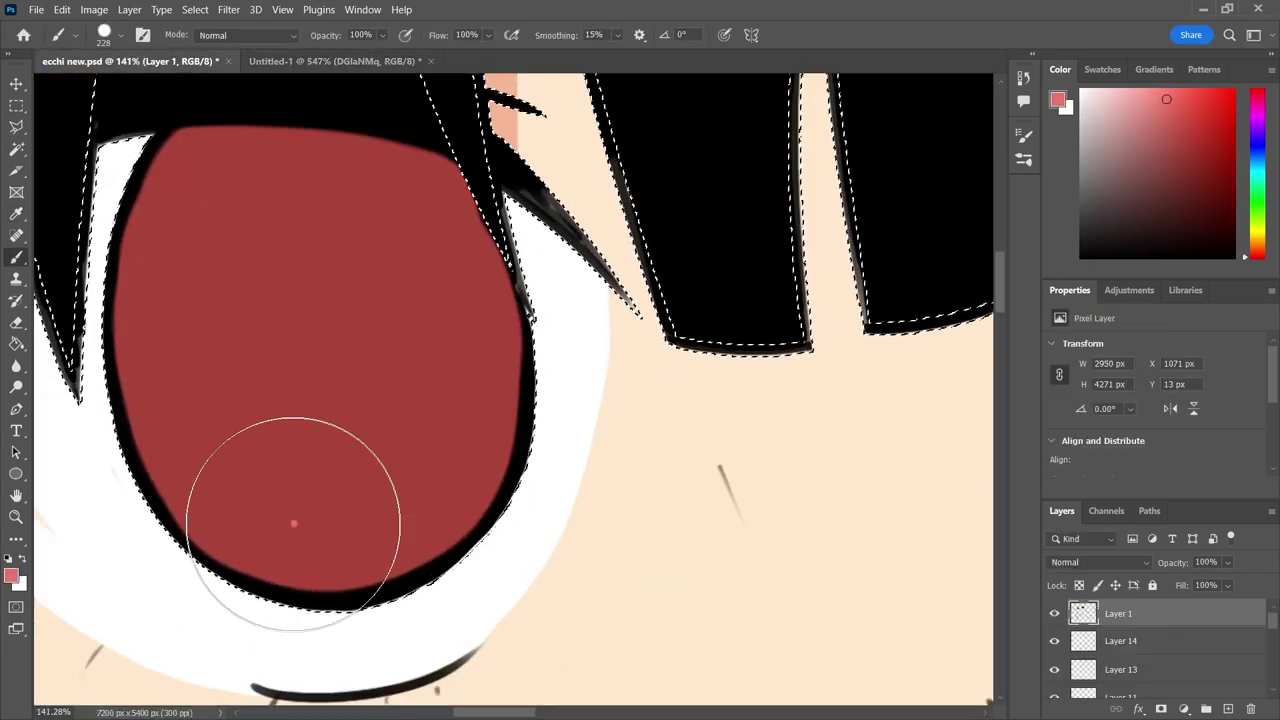
Paint the iris's lighter pink lower half and a black pupil, then deselect.
left_click(228, 275)
key("b")
left_click(335, 517)
left_click(110, 35)
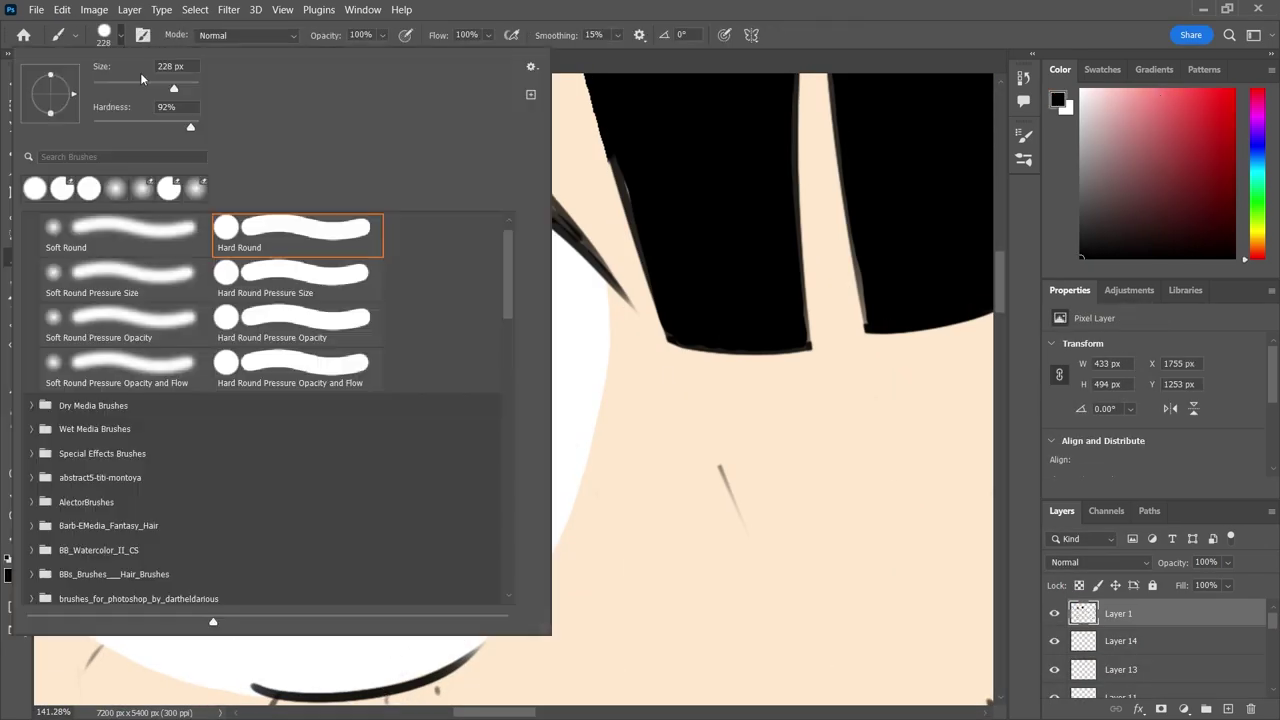
key("Escape")
key("d")
left_click_drag(310, 246, 320, 263)
left_click_drag(329, 471, 358, 315)
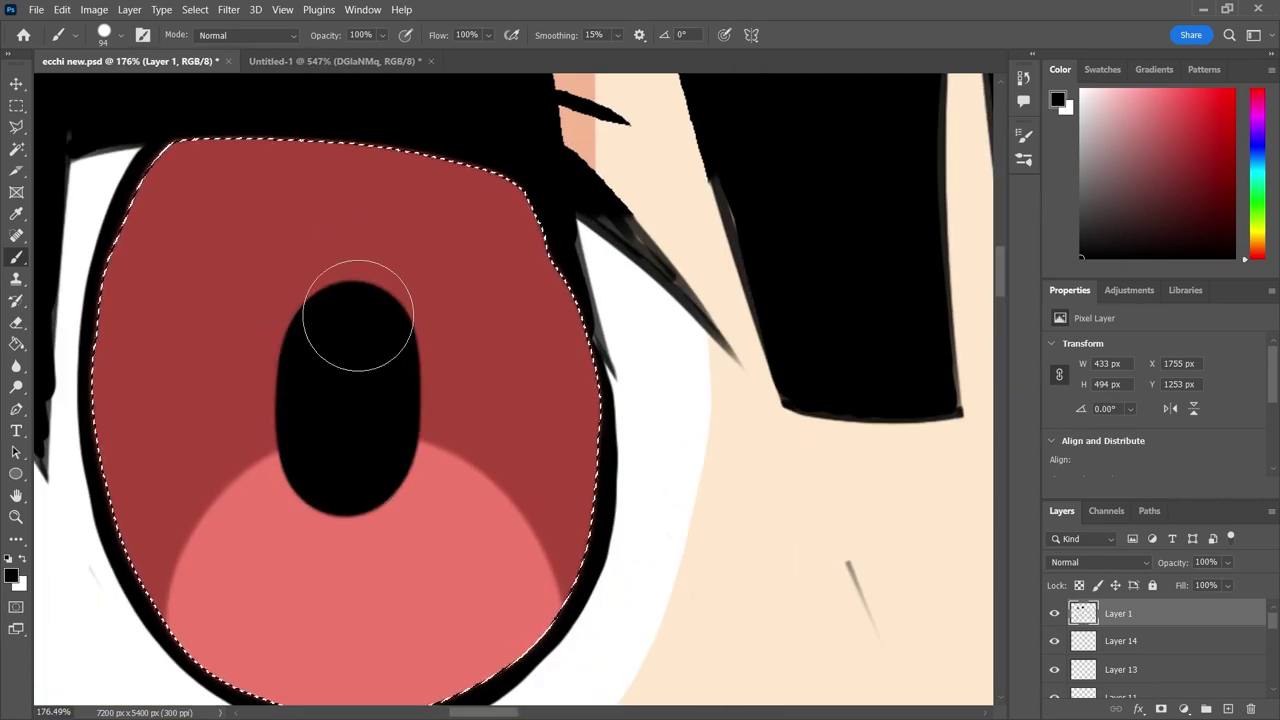
scroll(590, 433, "down", 2)
key("ctrl+d")
Add a light-pink highlight on the lower iris.
left_click(238, 330, "alt")
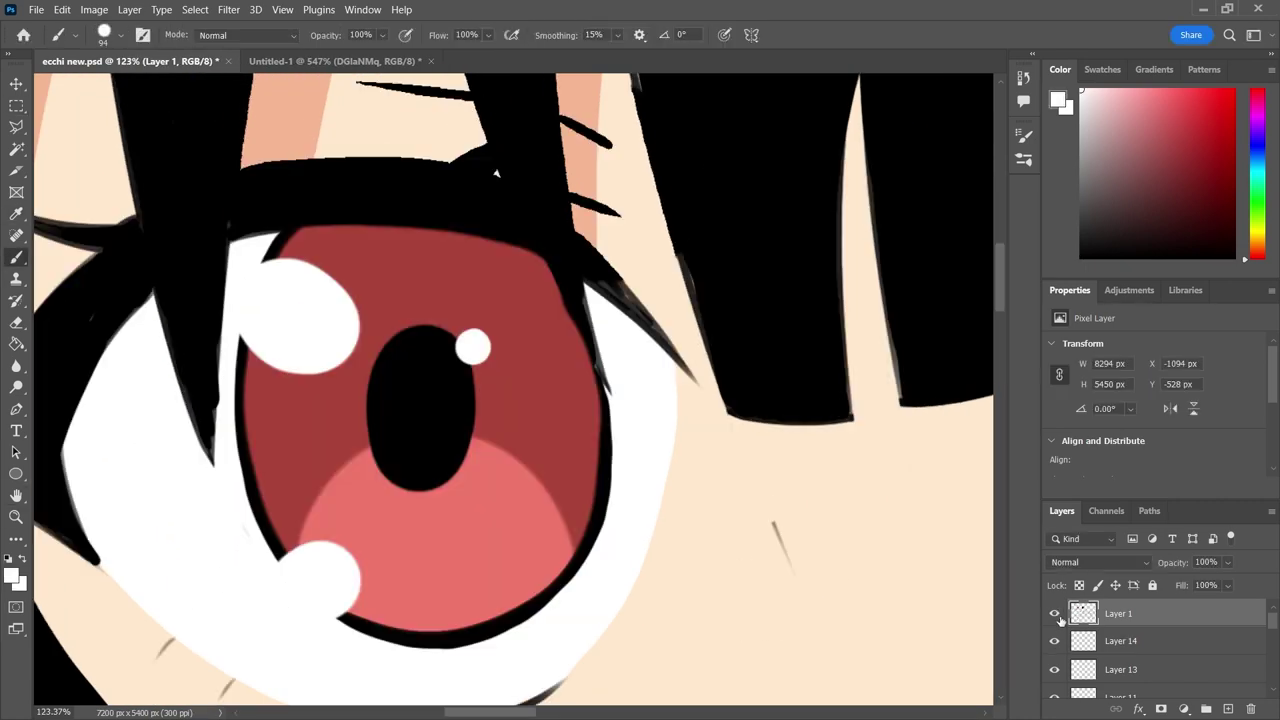
key("ctrl+z")
left_click(305, 578, "alt")
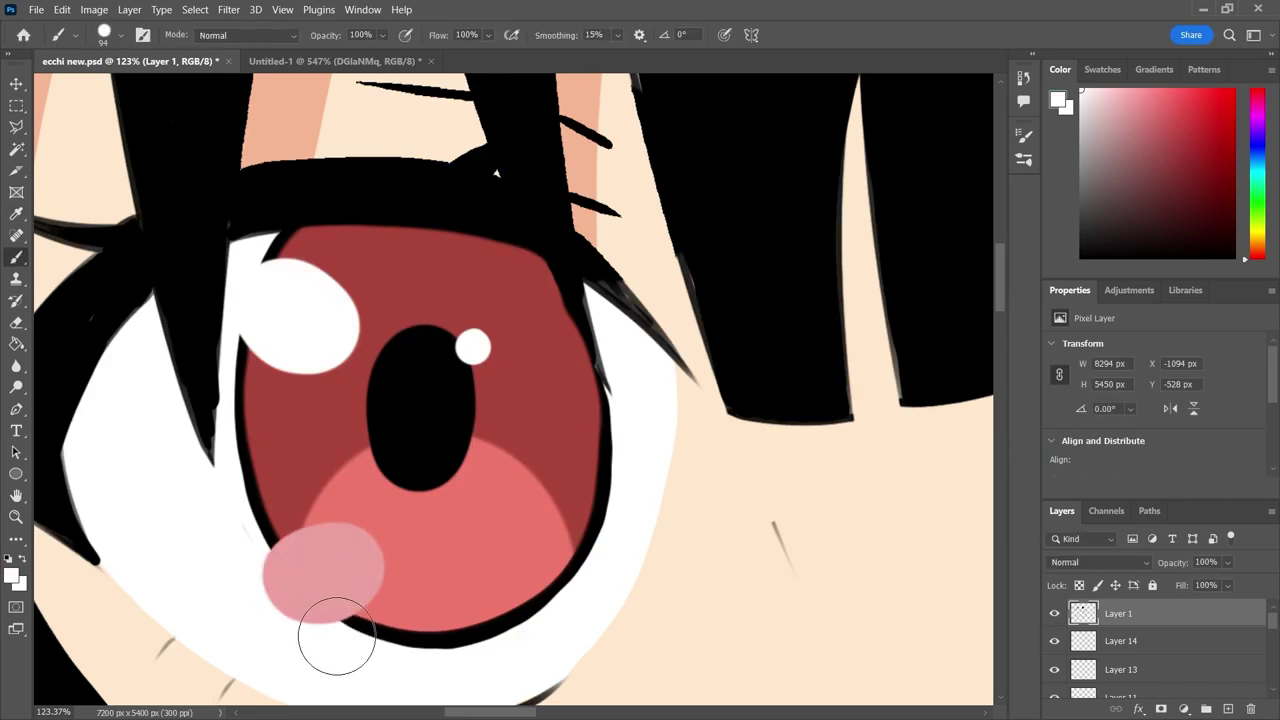
scroll(212, 547, "down", 5)
scroll(370, 374, "up", 3)
On Layer 14, paint grey shading over the eye white and erase the lower excess.
left_click(1100, 640)
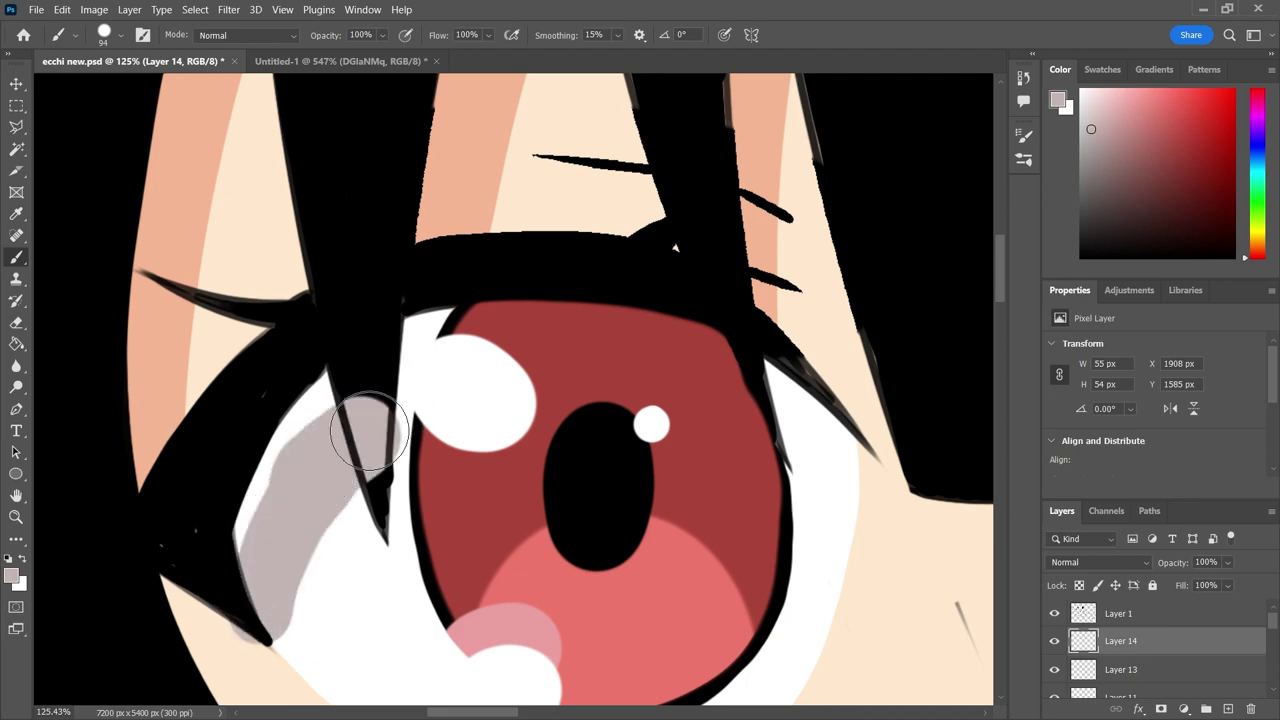
left_click_drag(778, 460, 767, 368)
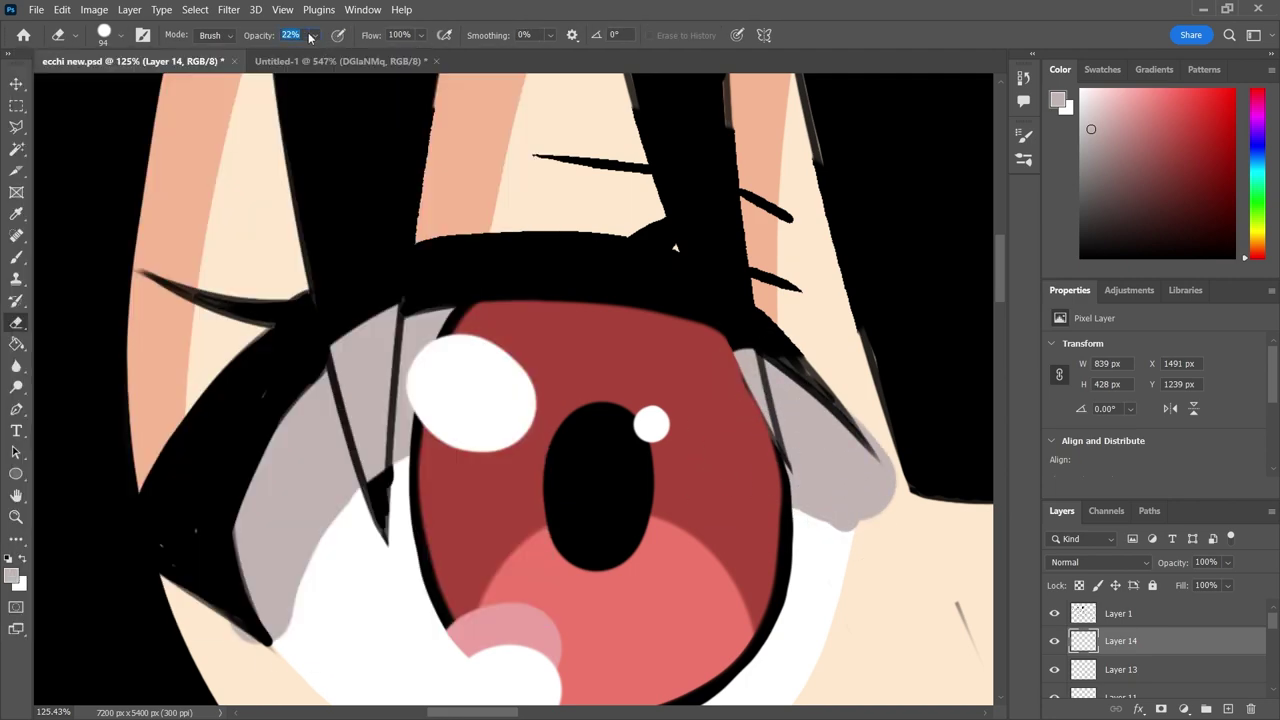
key("0")
left_click_drag(370, 470, 305, 651)
Erase stray grey near the lower-left eye white and sample the iris red.
right_click(306, 623)
key("Escape")
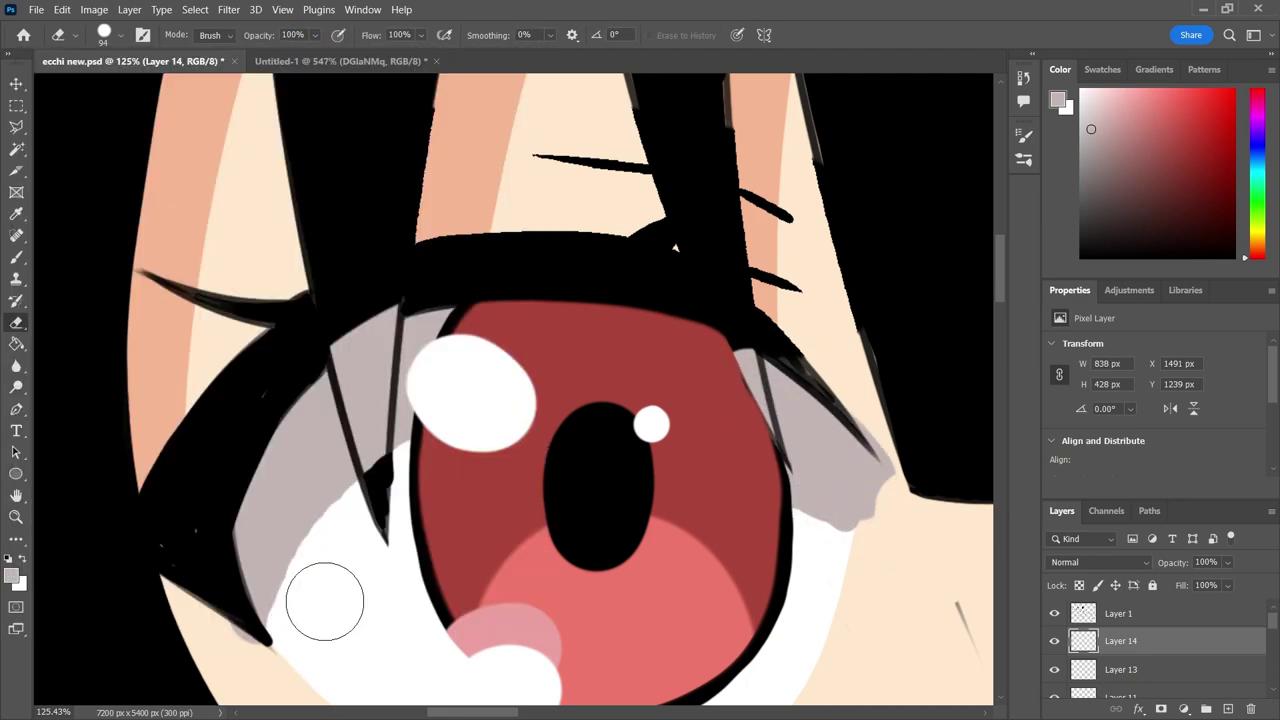
scroll(325, 601, "up", 5)
scroll(371, 414, "up", 1)
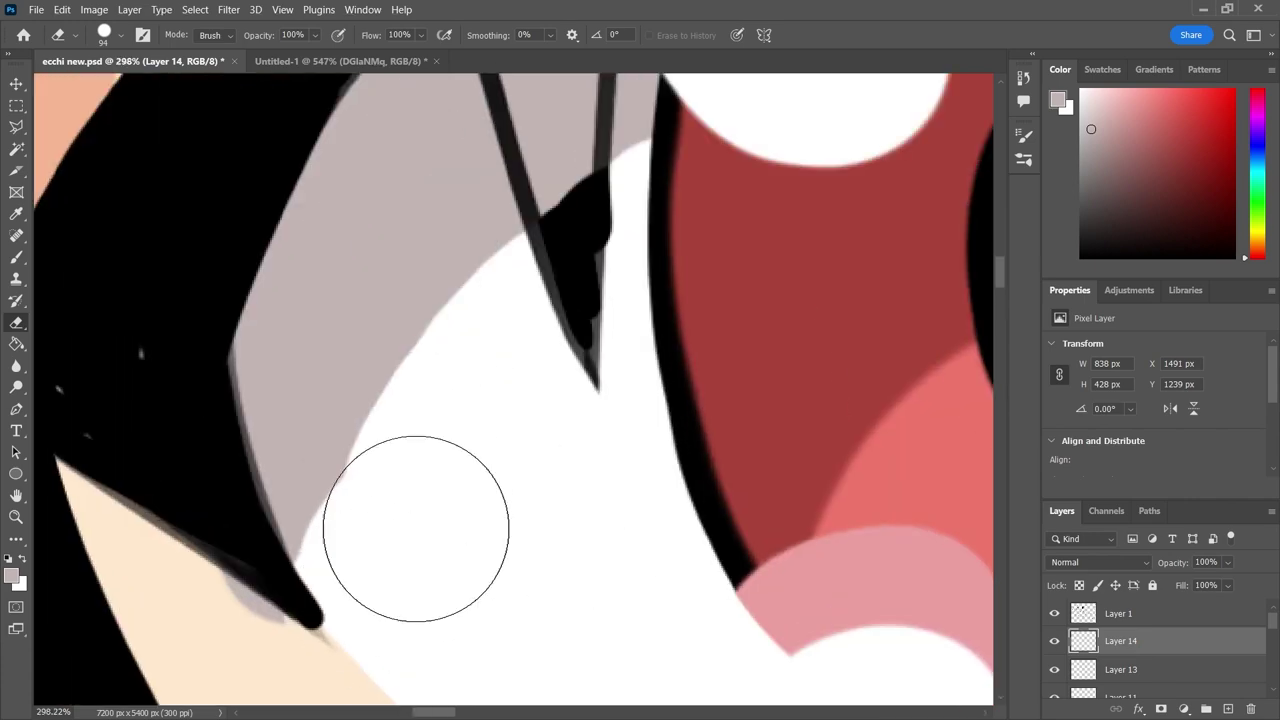
left_click_drag(415, 528, 330, 600)
scroll(330, 600, "down", 5)
scroll(541, 279, "up", 4)
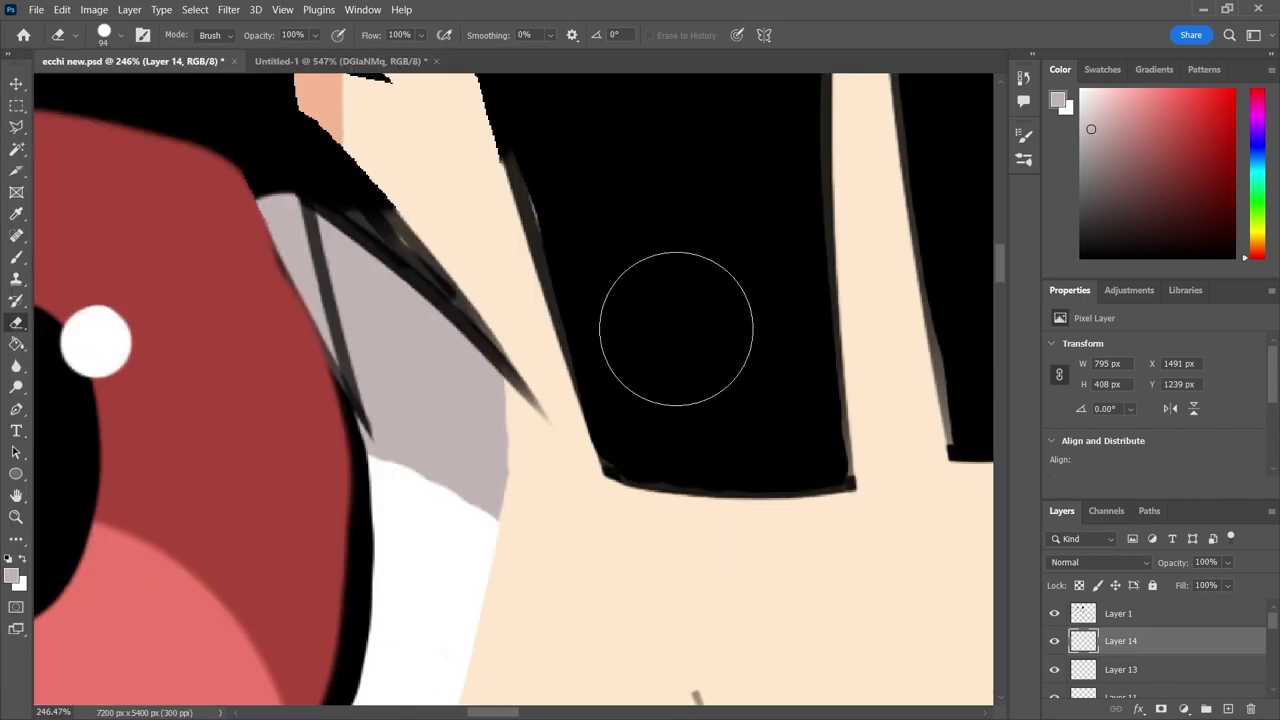
scroll(182, 622, "down", 3)
scroll(243, 259, "down", 3)
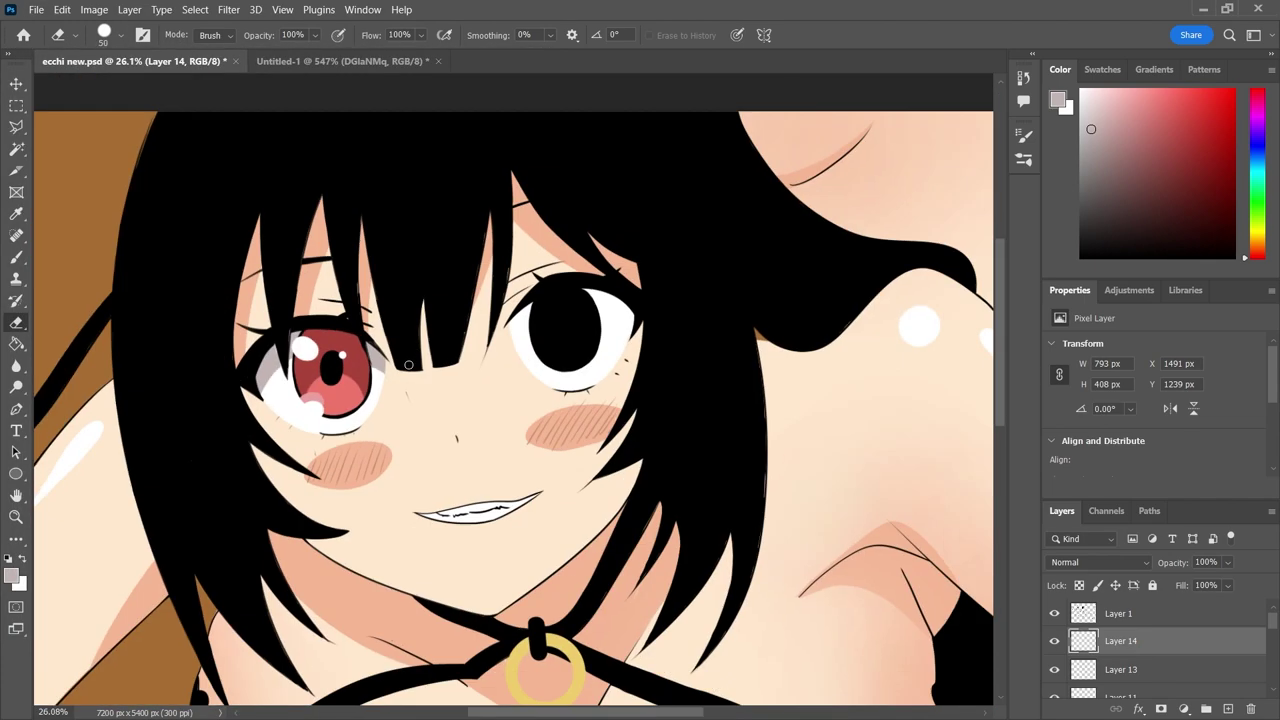
key("b")
left_click(314, 386, "alt")
On Layer 1, paint the right iris red with a pink lower half.
left_click(122, 35)
scroll(637, 206, "up", 3)
key("Escape")
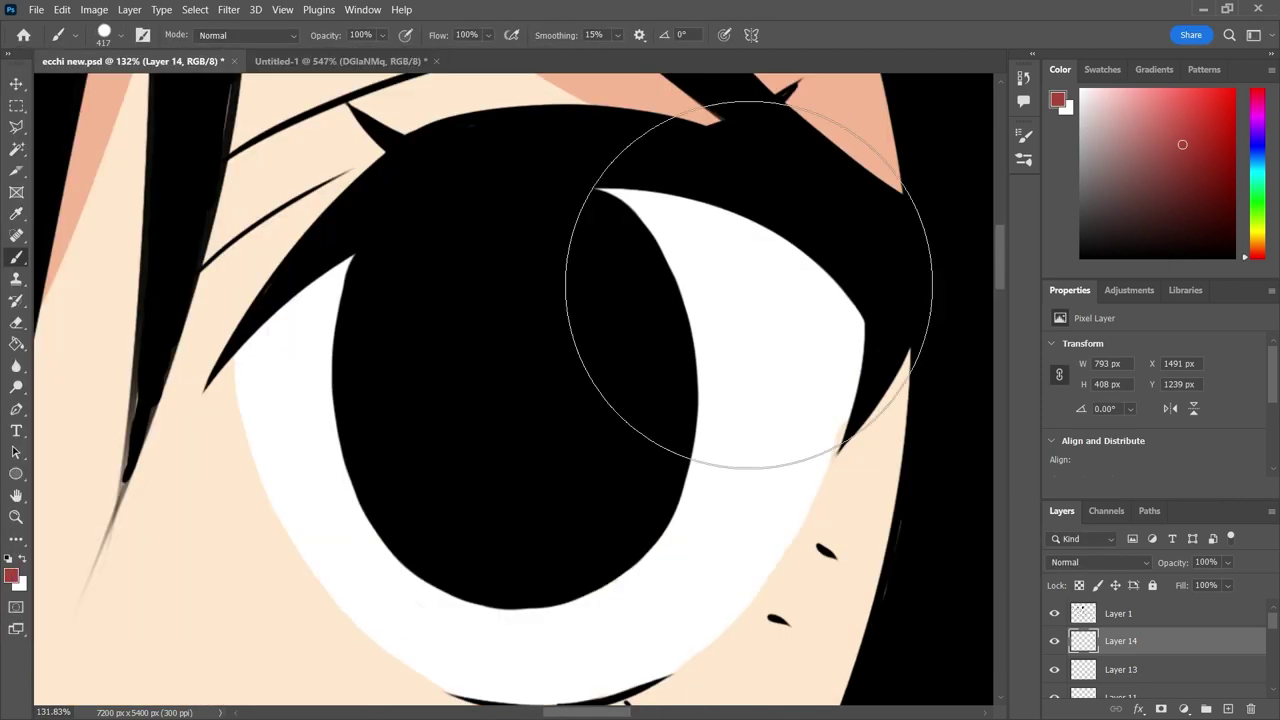
key("bracketleft")
key("bracketleft")
key("alt+bracketright")
left_click_drag(460, 450, 520, 300)
mouse_move(420, 520)
left_mouse_down()
mouse_move(522, 300)
mouse_move(571, 457)
mouse_move(503, 314)
mouse_move(484, 310)
left_mouse_up()
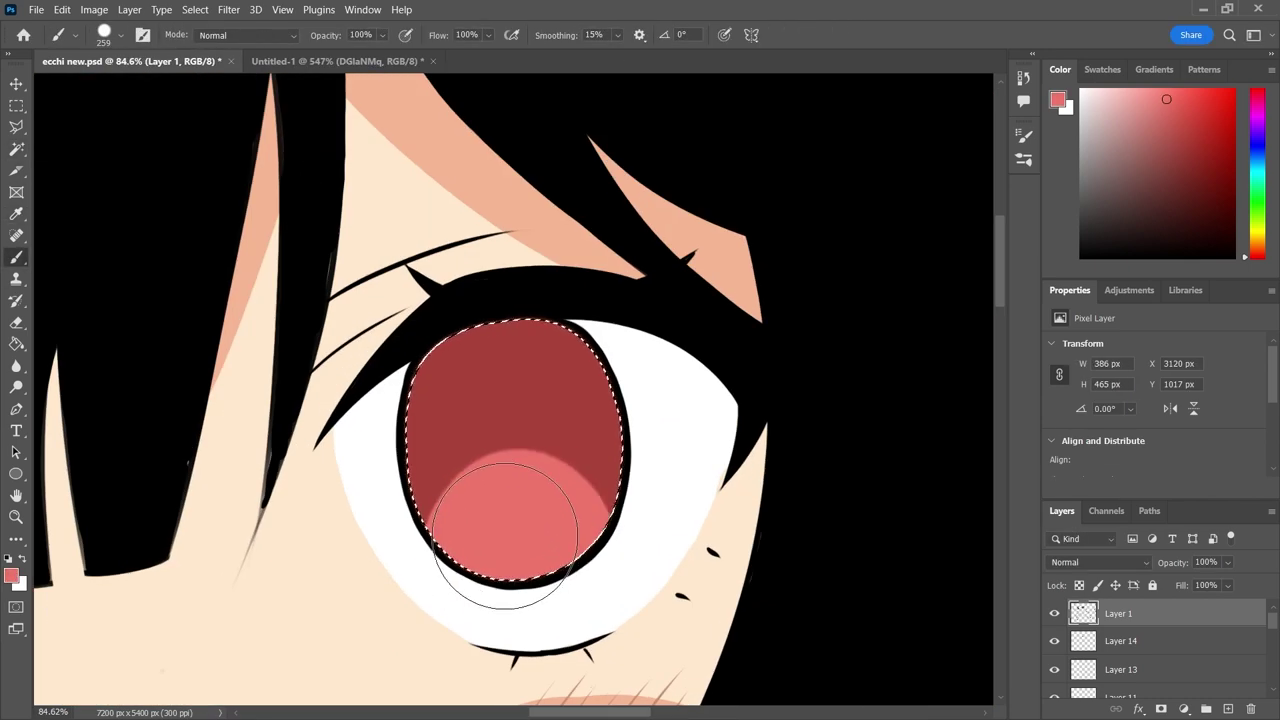
scroll(505, 535, "down", 5)
scroll(482, 531, "up", 5)
Paint a black pupil in the right iris and clear the selection.
key("d")
left_click_drag(516, 430, 519, 466)
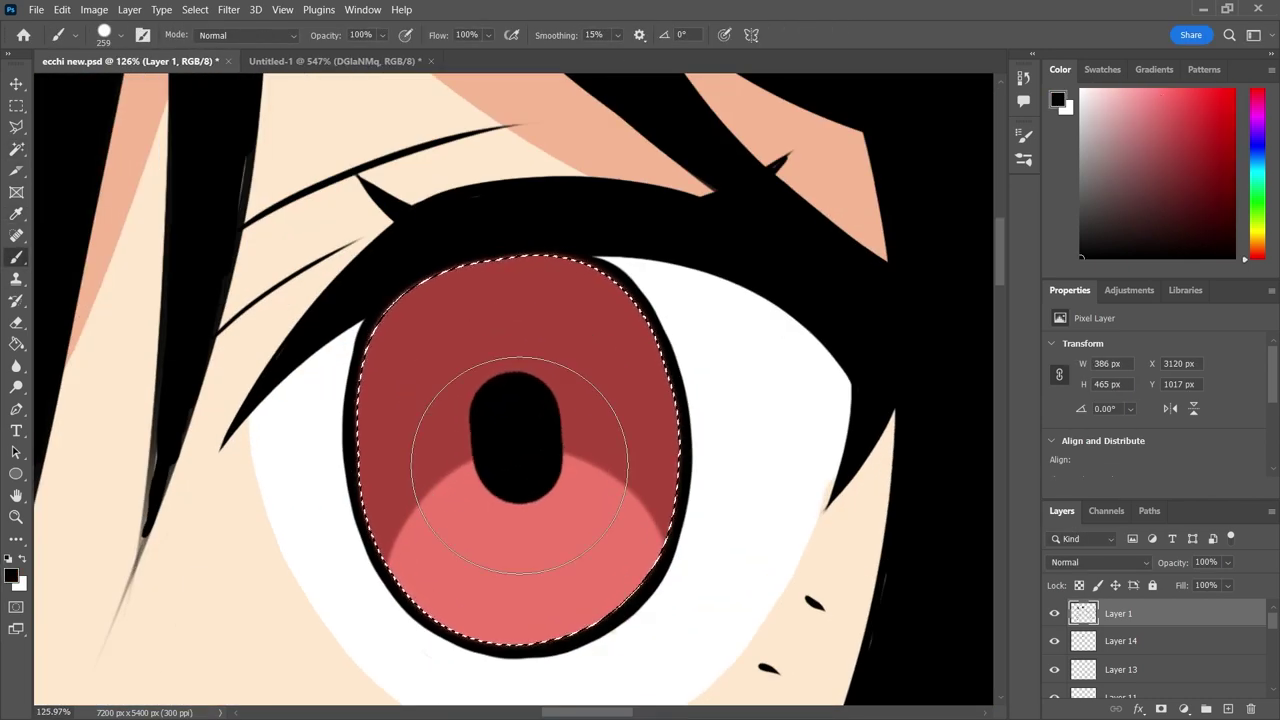
scroll(566, 550, "down", 2)
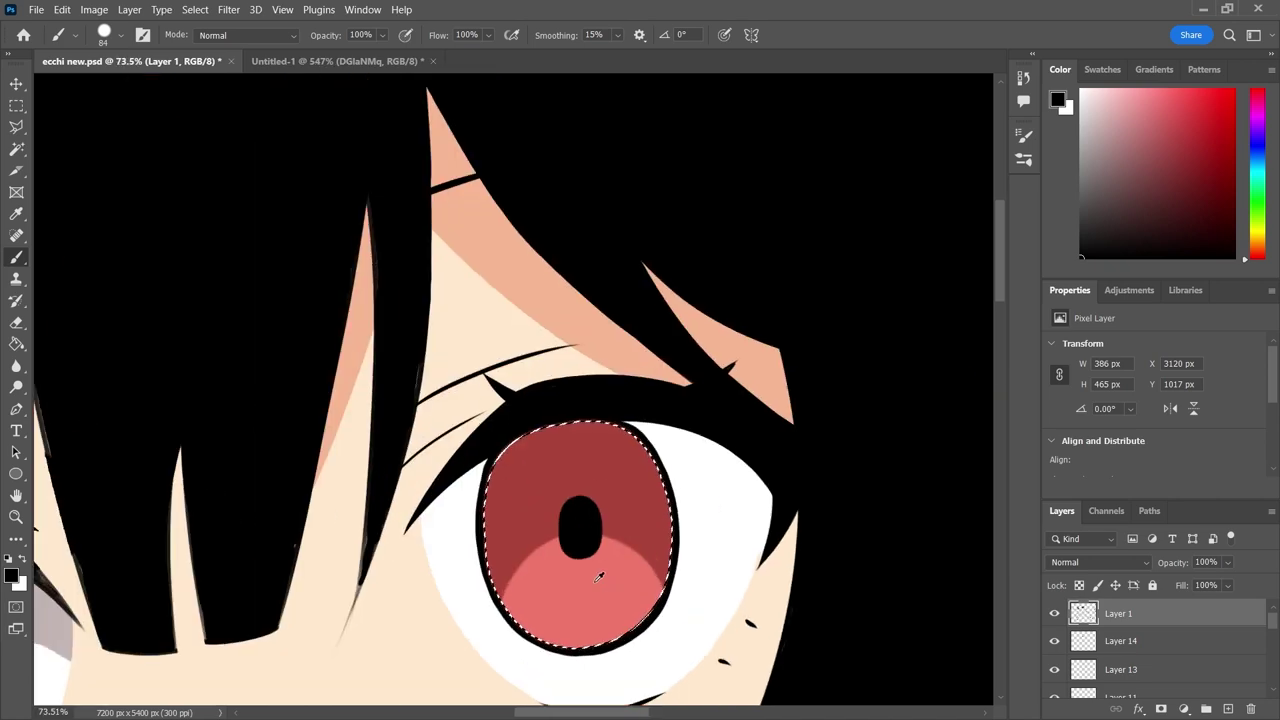
scroll(600, 575, "up", 2)
left_click(572, 500)
scroll(572, 500, "up", 2)
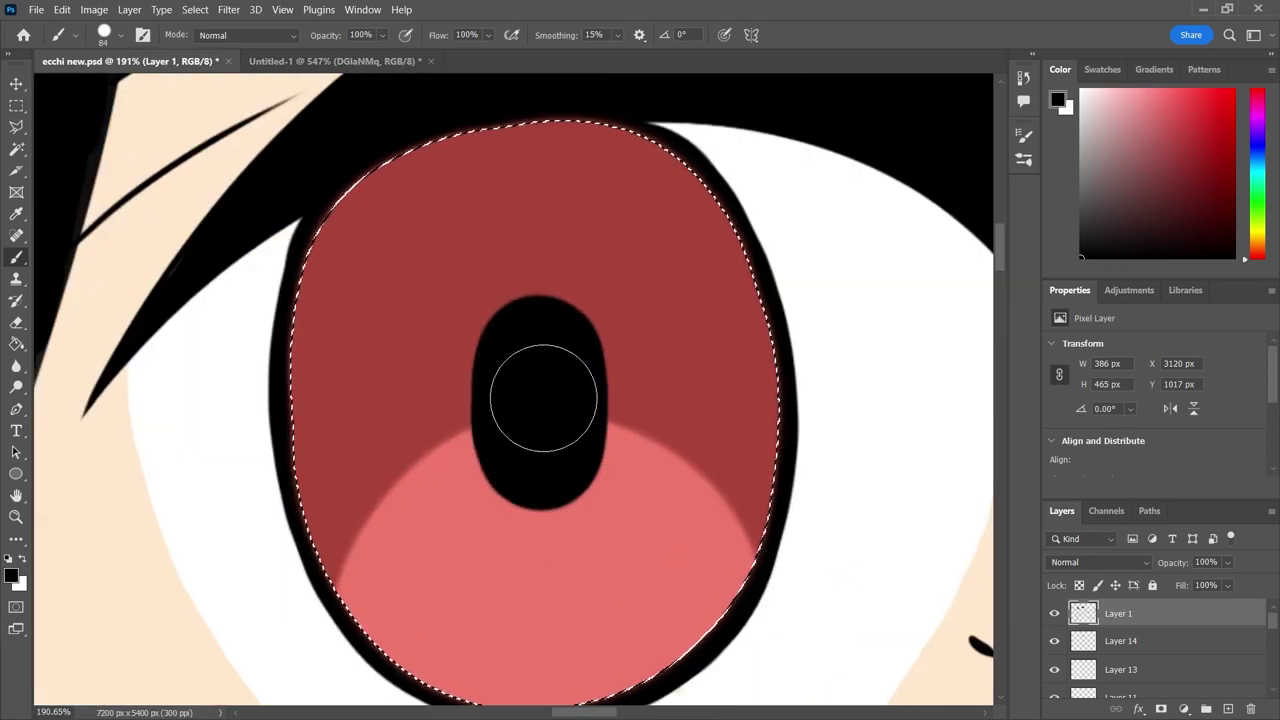
scroll(543, 397, "down", 4)
key("ctrl+d")
Add a large white highlight at the iris top-left and a small catchlight by the pupil.
key("x")
scroll(480, 400, "up", 3)
scroll(314, 163, "up", 2)
left_click_drag(254, 148, 218, 187)
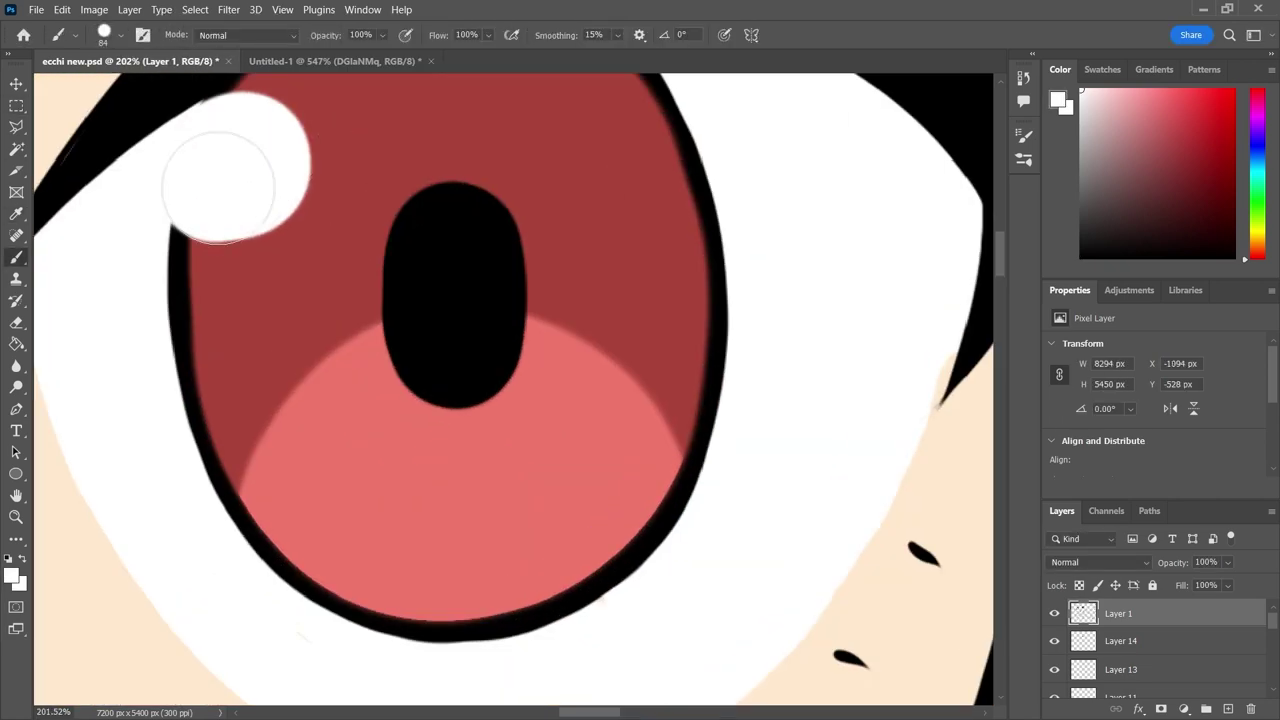
left_click(549, 206)
scroll(549, 206, "down", 3)
scroll(763, 408, "up", 3)
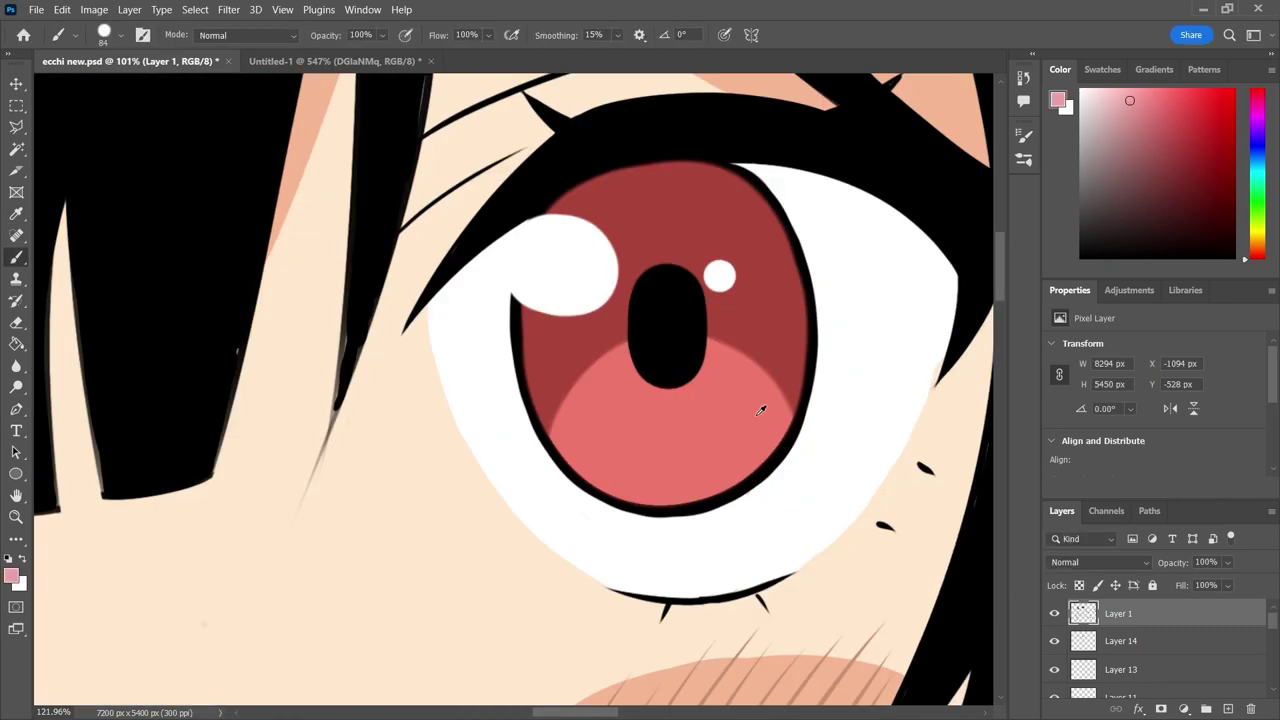
Sample the light pink and paint a pink highlight on the lower-left iris.
key("i")
left_click(437, 487)
key("b")
key("x")
left_click(445, 510)
scroll(540, 580, "down", 4)
scroll(455, 505, "up", 4)
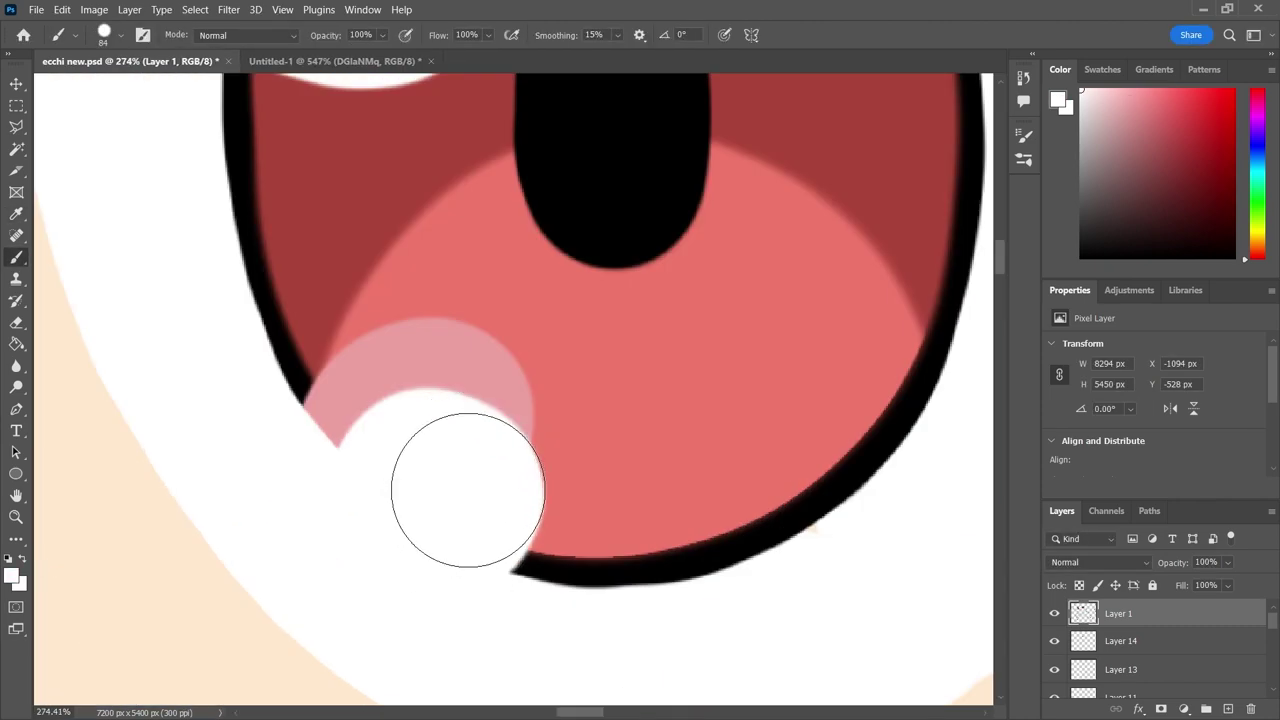
scroll(440, 534, "down", 4)
scroll(440, 534, "up", 3)
Pick Layer 8 from the canvas and return to the brush.
key("v")
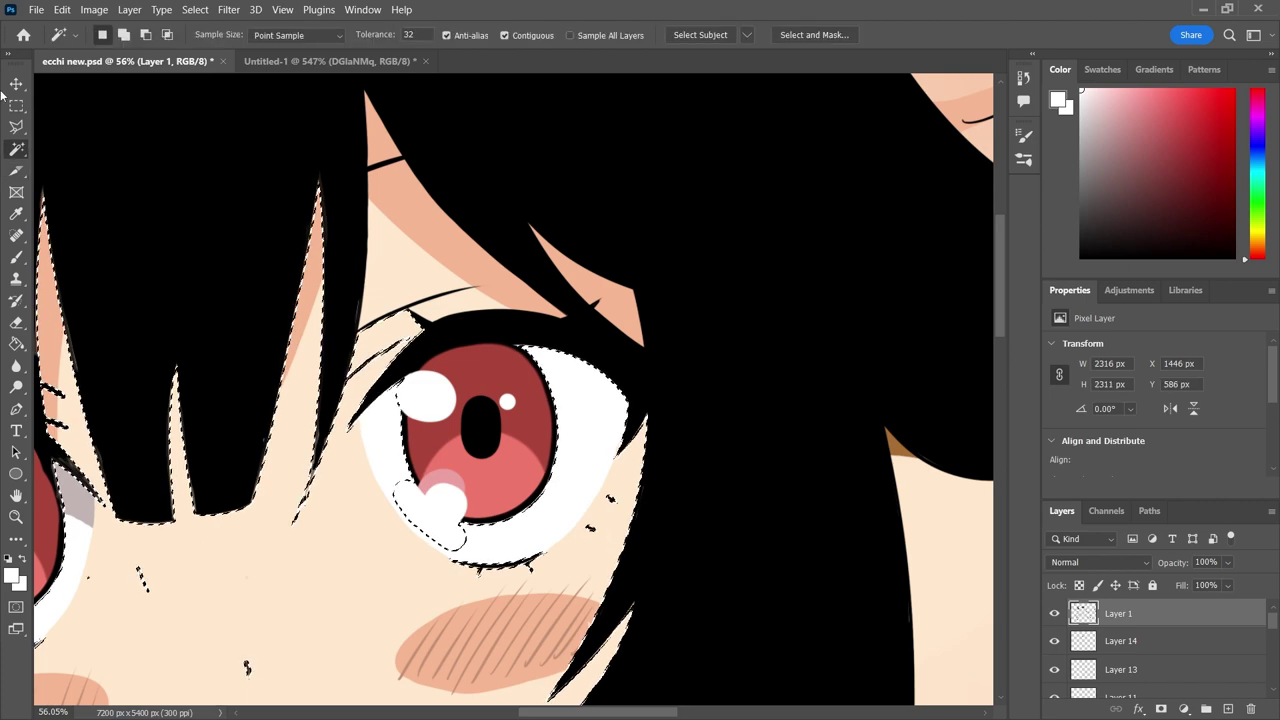
left_click(591, 407)
key("b")
key("ctrl+shift+d")
Paint a dark shadow band along the bottom of the image on Layer 15 and erase the excess.
key("m")
scroll(291, 306, "down", 5)
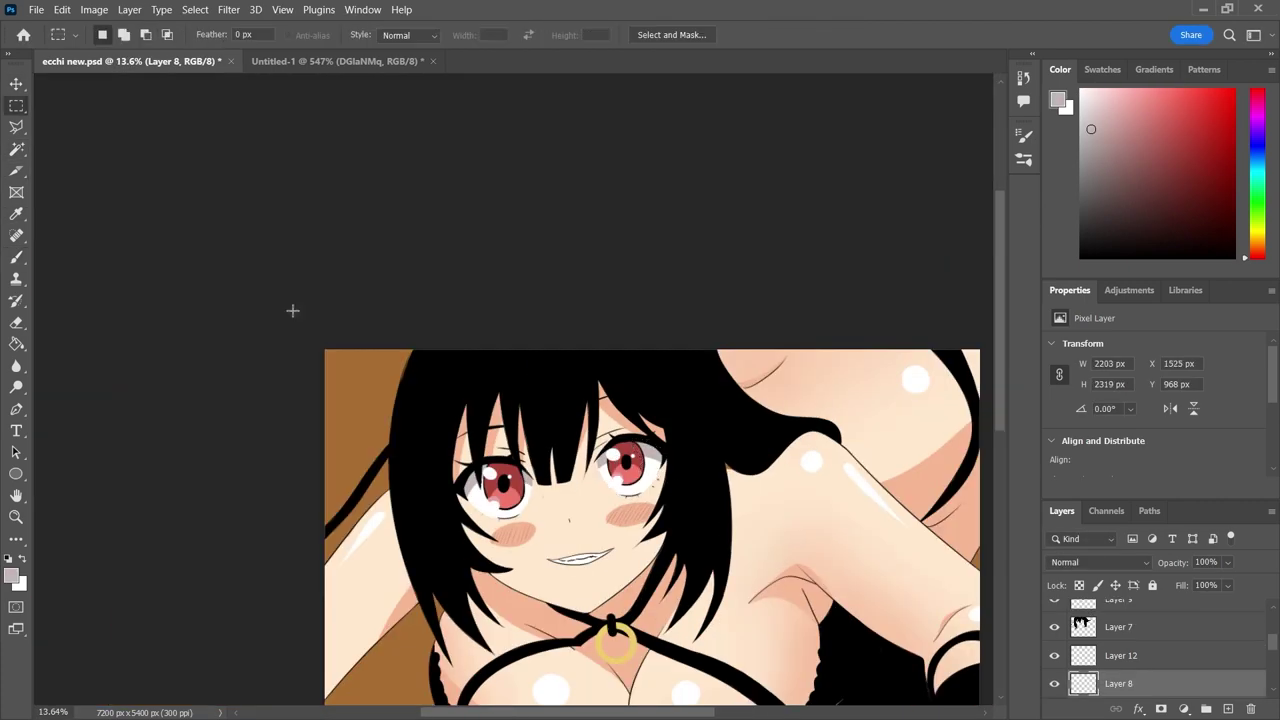
scroll(729, 528, "down", 2)
left_click(16, 257)
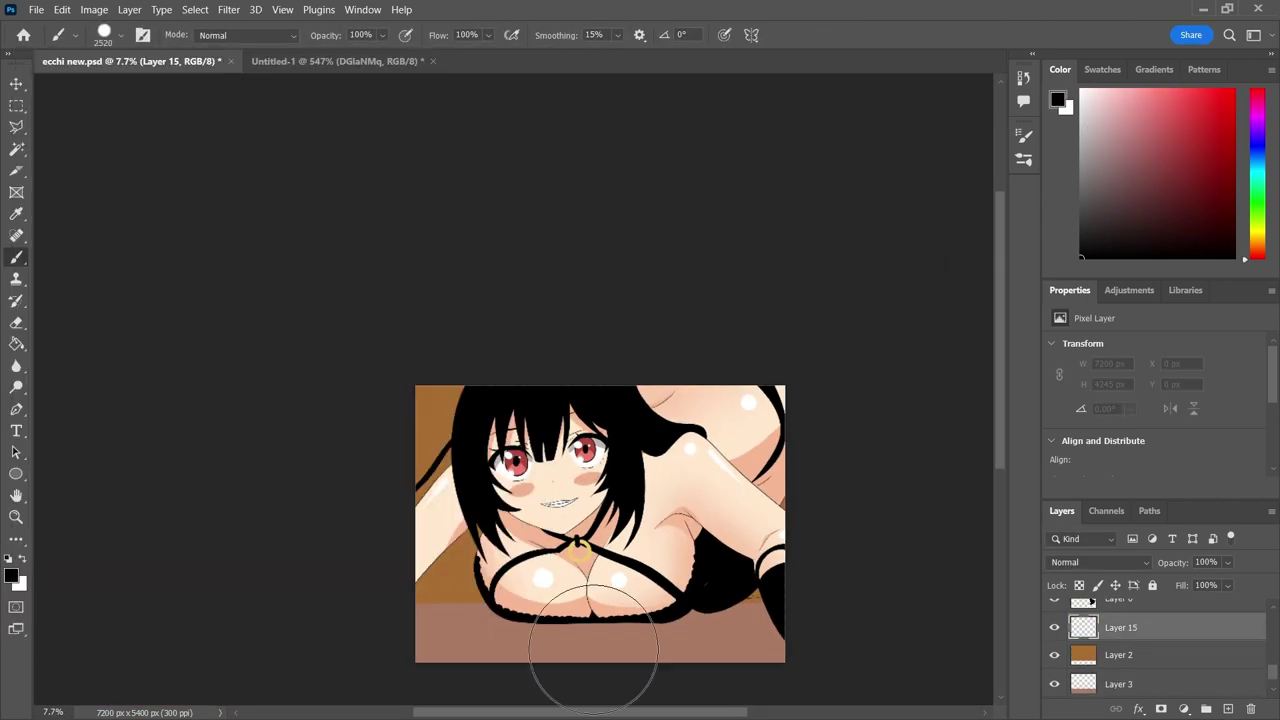
key("e")
scroll(446, 593, "up", 4)
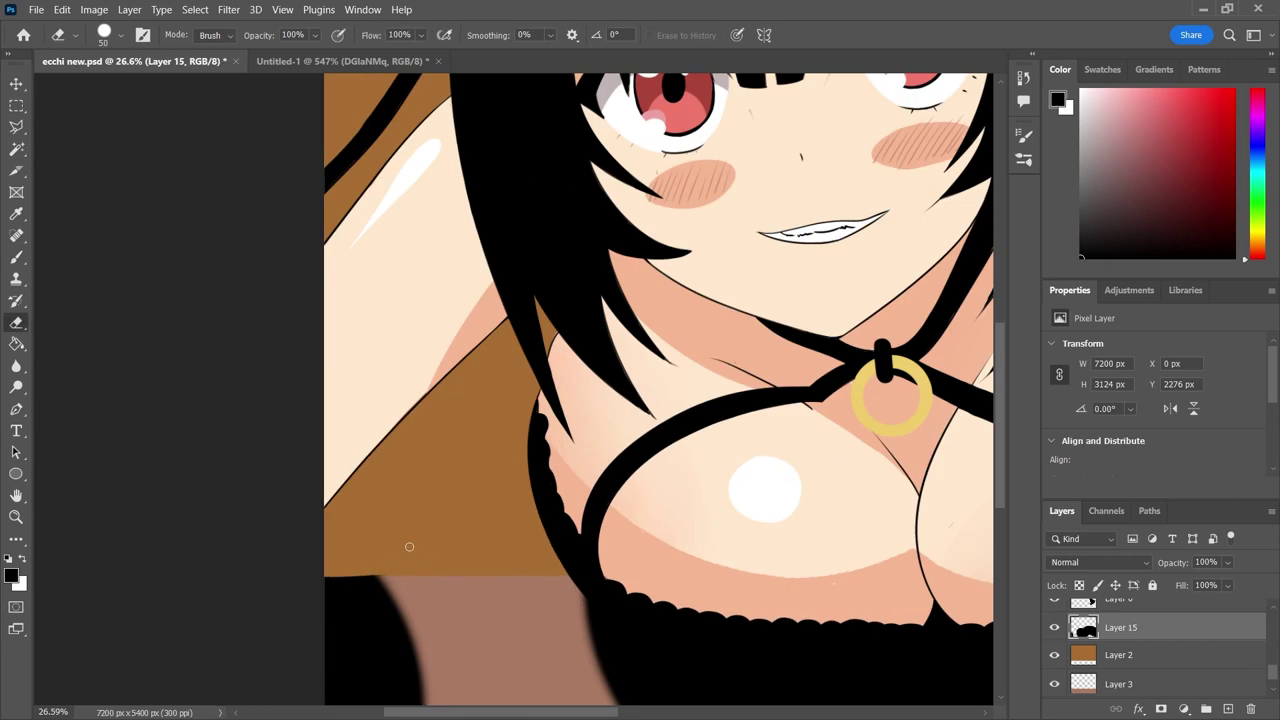
scroll(409, 546, "down", 3)
scroll(409, 546, "down", 2)
Soften the shadow band with a 199.3 px Gaussian Blur, then finish the wooden plank floor strip.
left_click(229, 9)
left_click(260, 28)
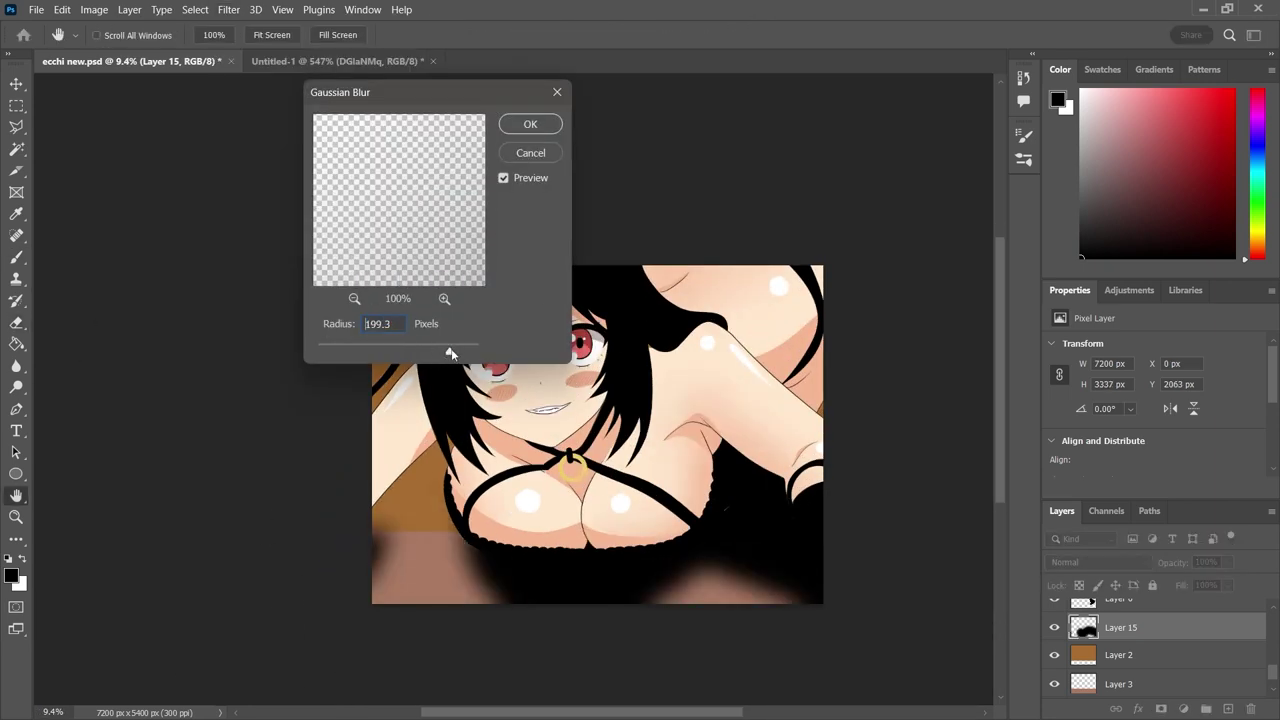
left_click(530, 124)
left_click(115, 35)
scroll(713, 423, "down", 1)
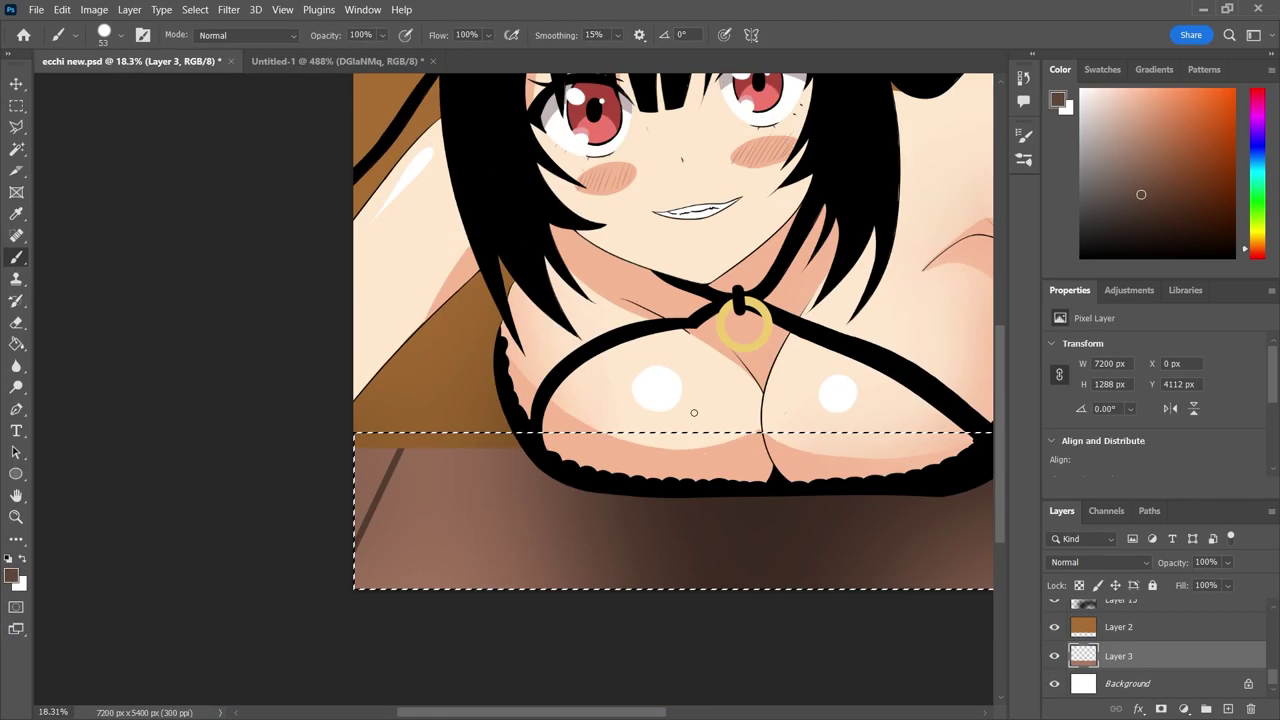
key("m")
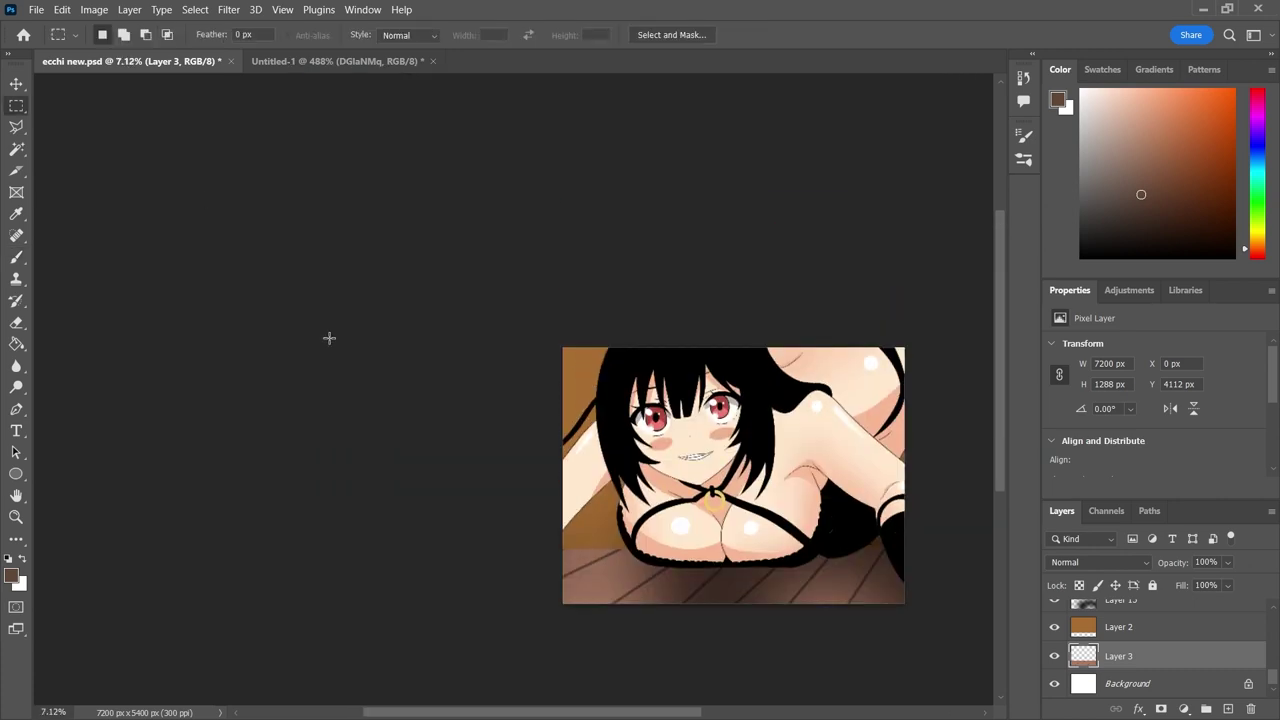